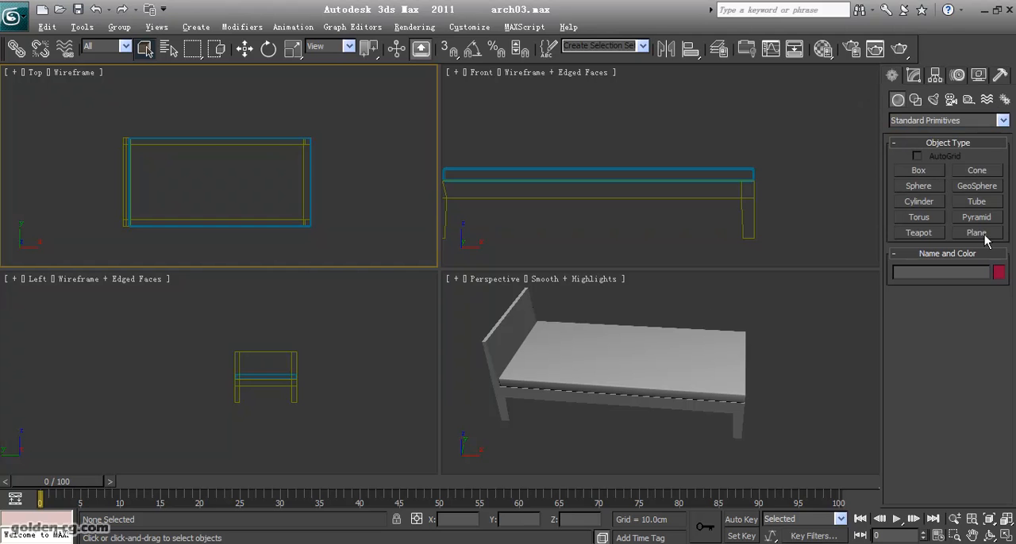
- Draw a plane about 139 by 187 cm over the bed in the Top view and raise it above the mattress to about Z 68 cm
middle_drag(200, 142, 166, 122)
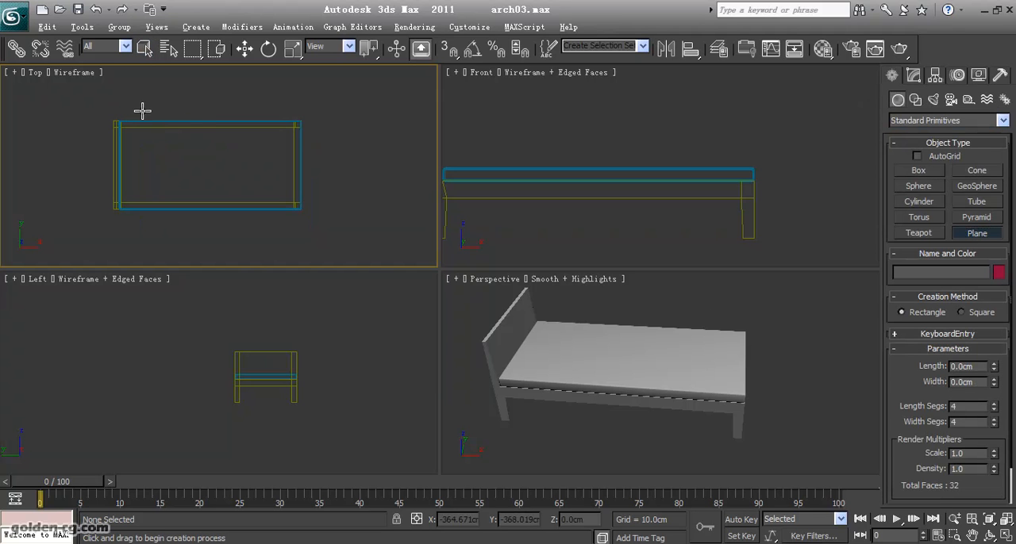
drag(142, 98, 326, 233)
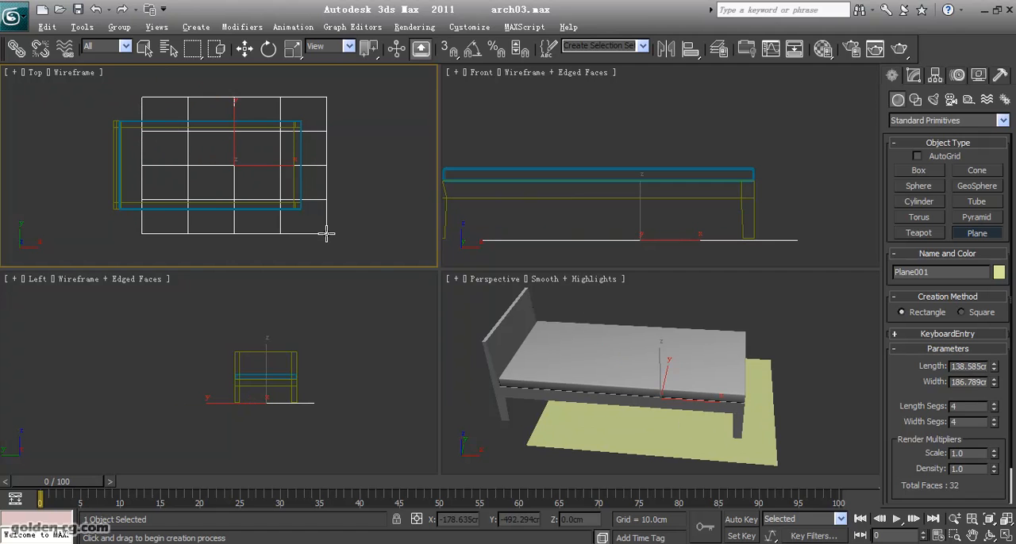
click(245, 49)
middle_drag(497, 218, 546, 219)
drag(689, 220, 685, 105)
middle_drag(234, 170, 232, 181)
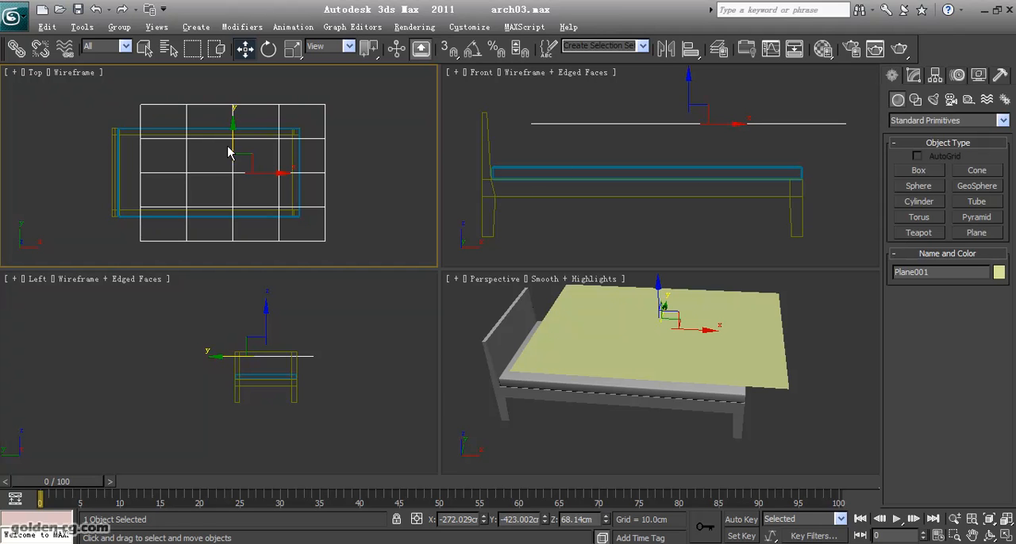
middle_drag(619, 167, 618, 184)
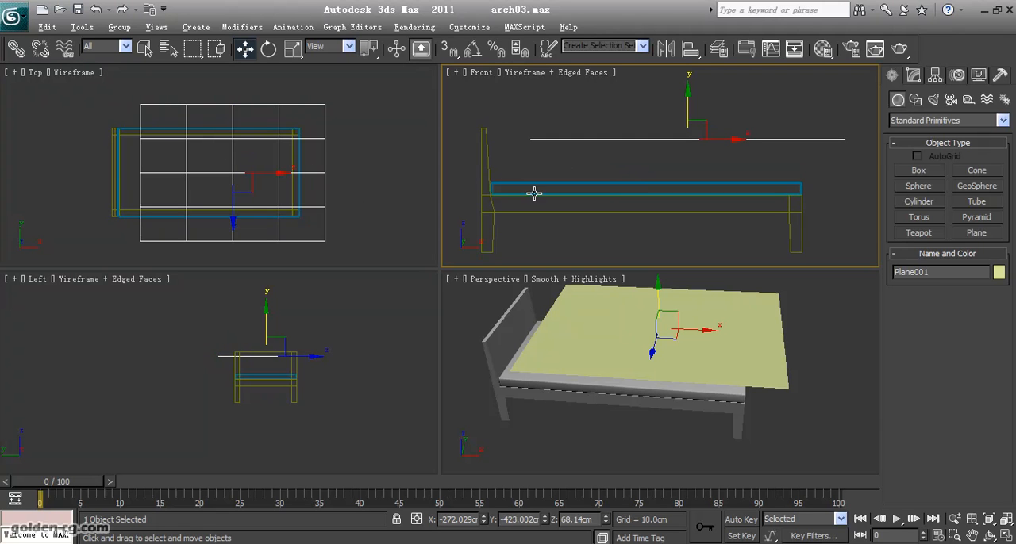
- Rename the plane as Blanket
click(913, 75)
drag(922, 96, 823, 97)
text(B)
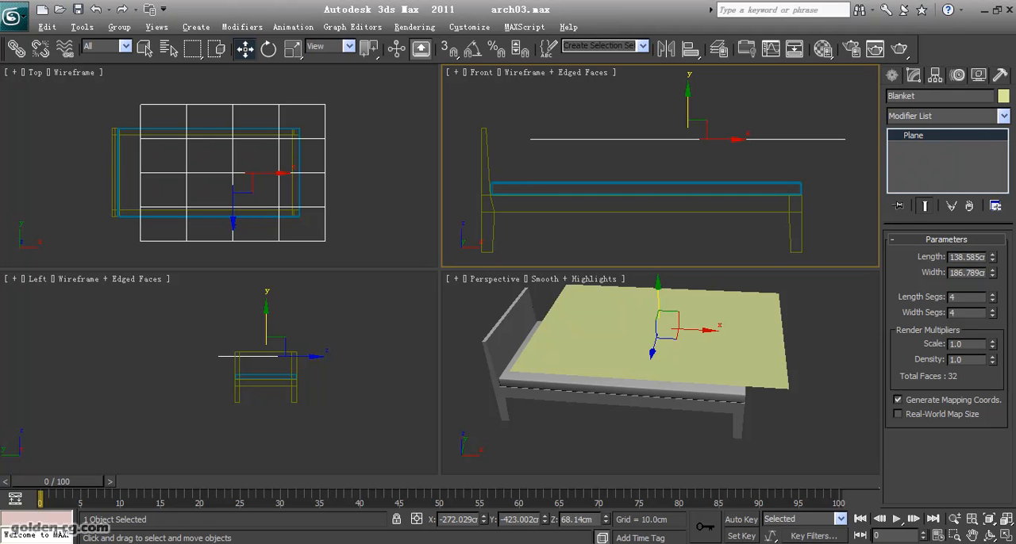
- Apply a Cloth modifier to the Blanket plane
click(918, 116)
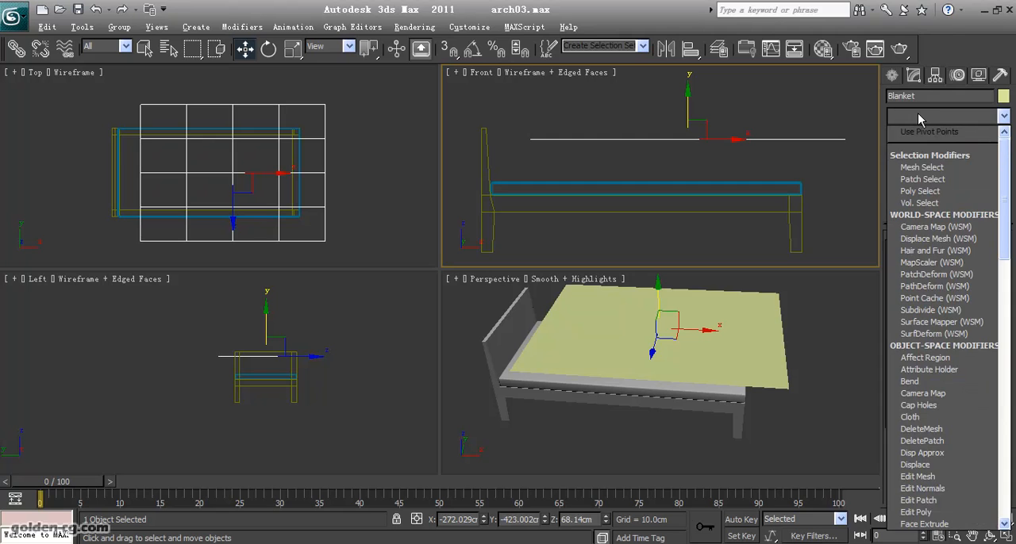
key(c)
key(c)
key(c)
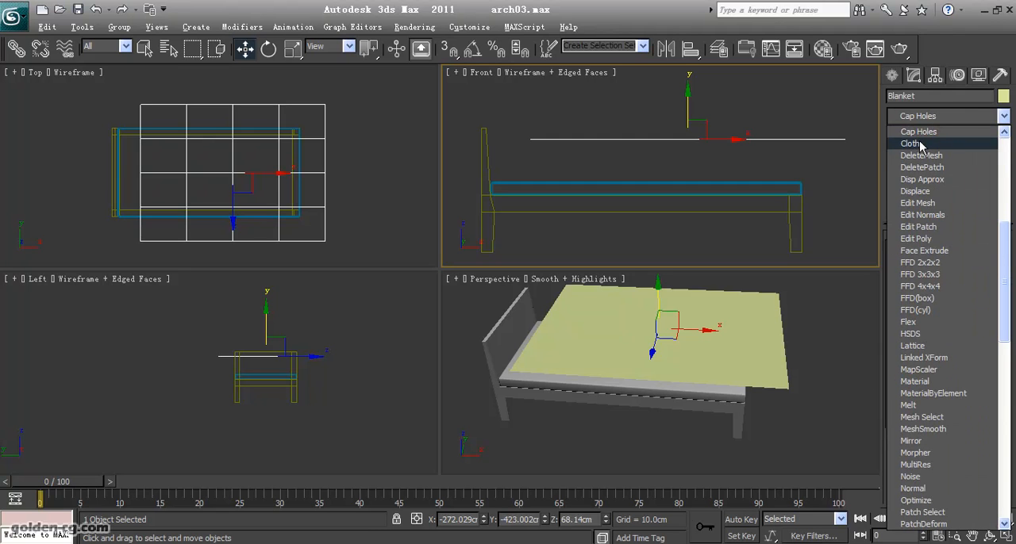
click(936, 144)
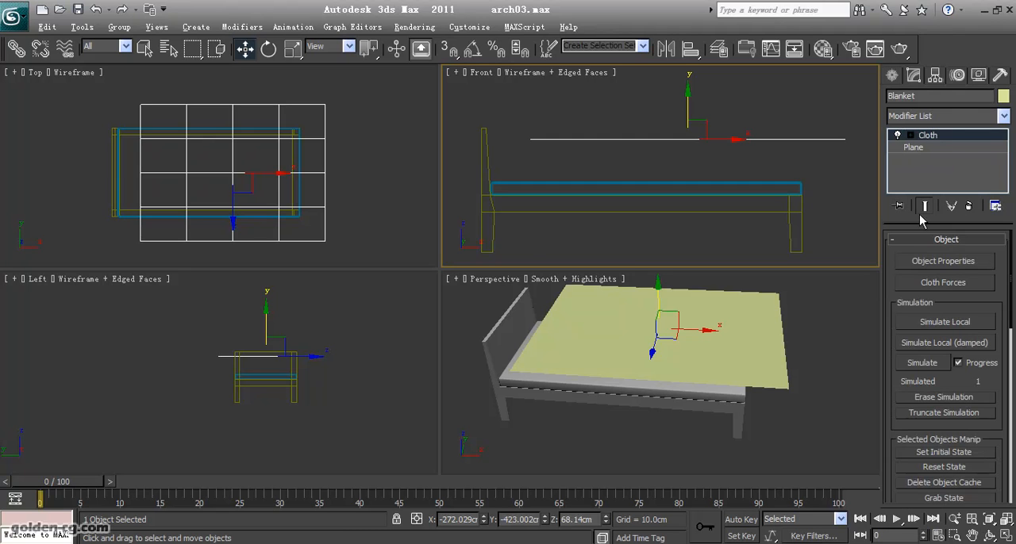
- Define Blanket as Cloth in the cloth object properties, using the Cotton preset
click(910, 263)
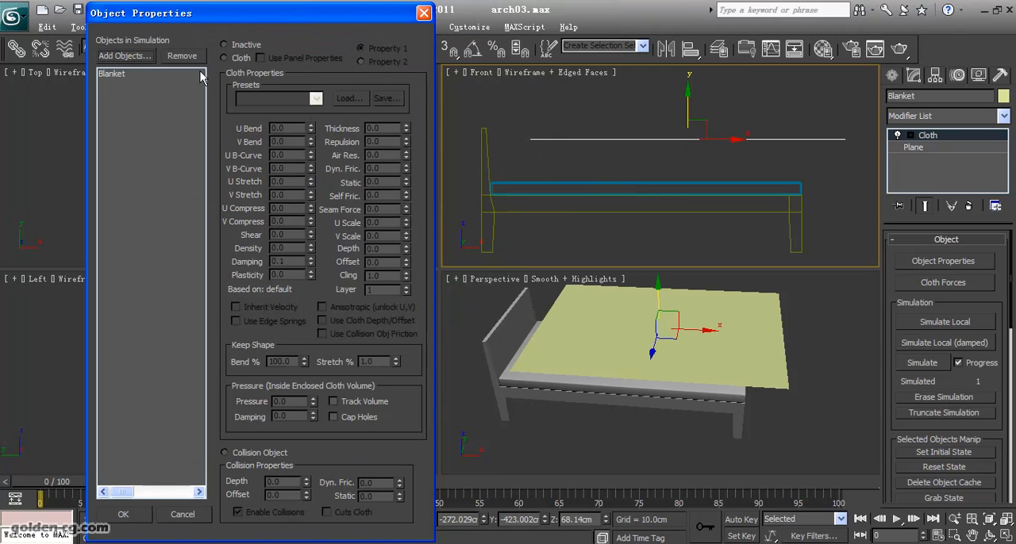
click(131, 78)
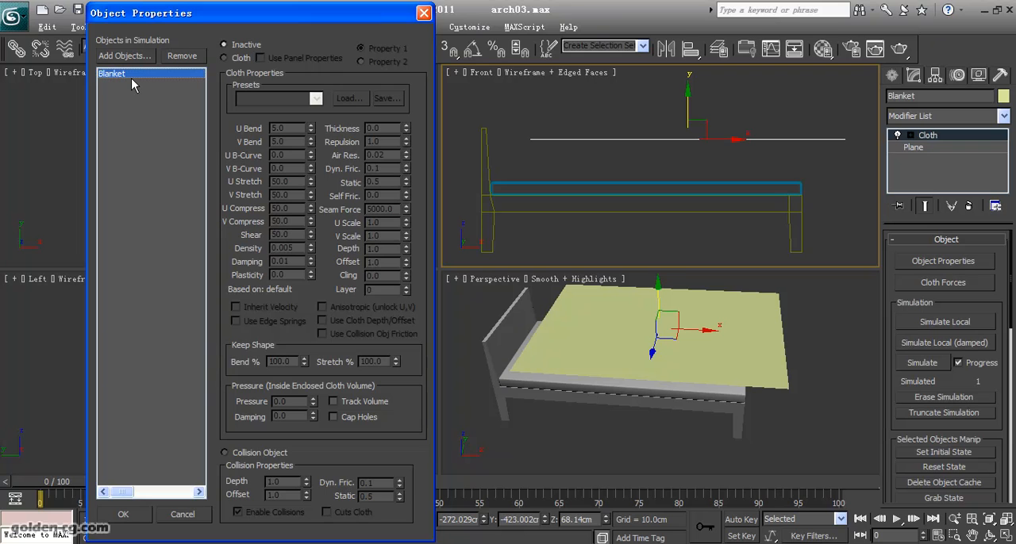
click(231, 60)
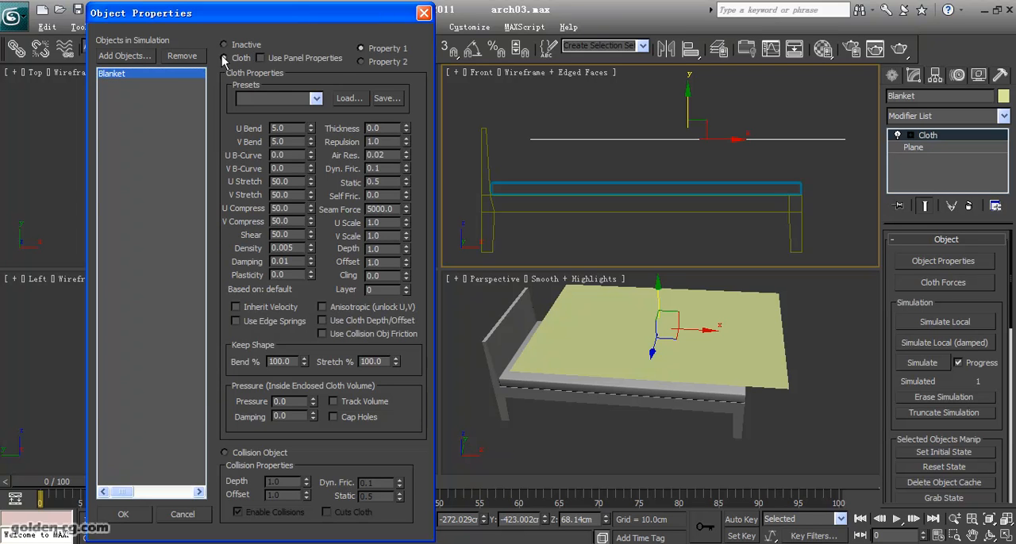
click(276, 95)
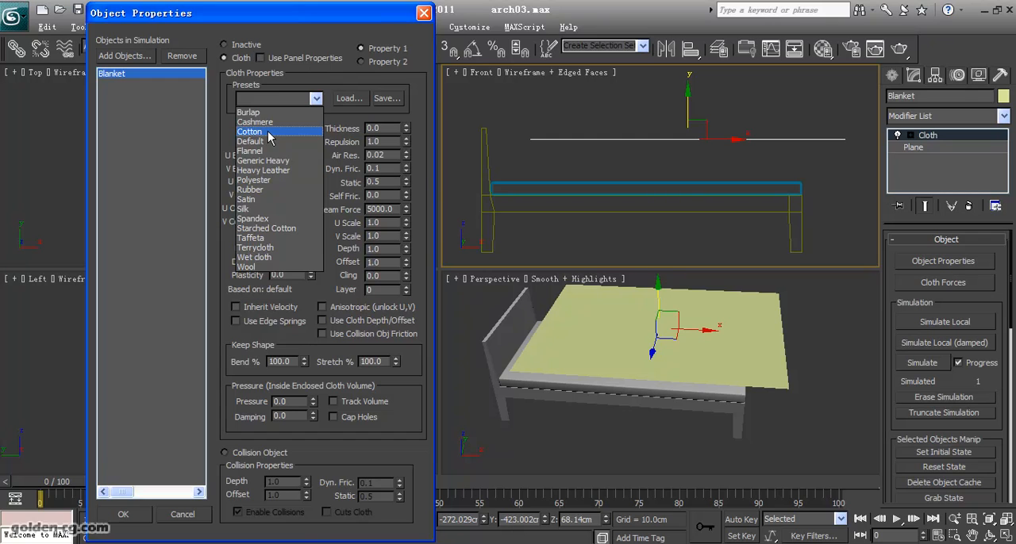
click(268, 133)
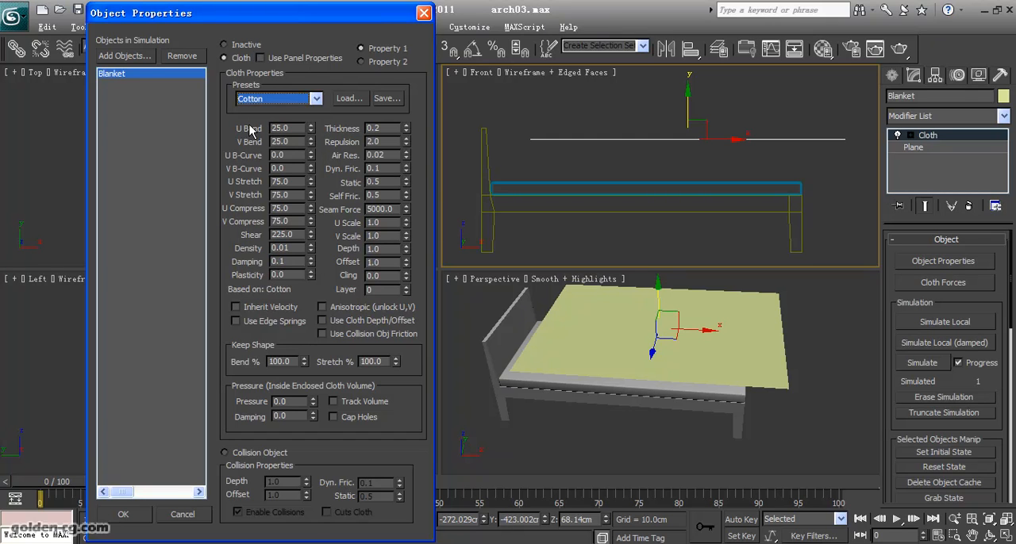
click(140, 521)
click(573, 435)
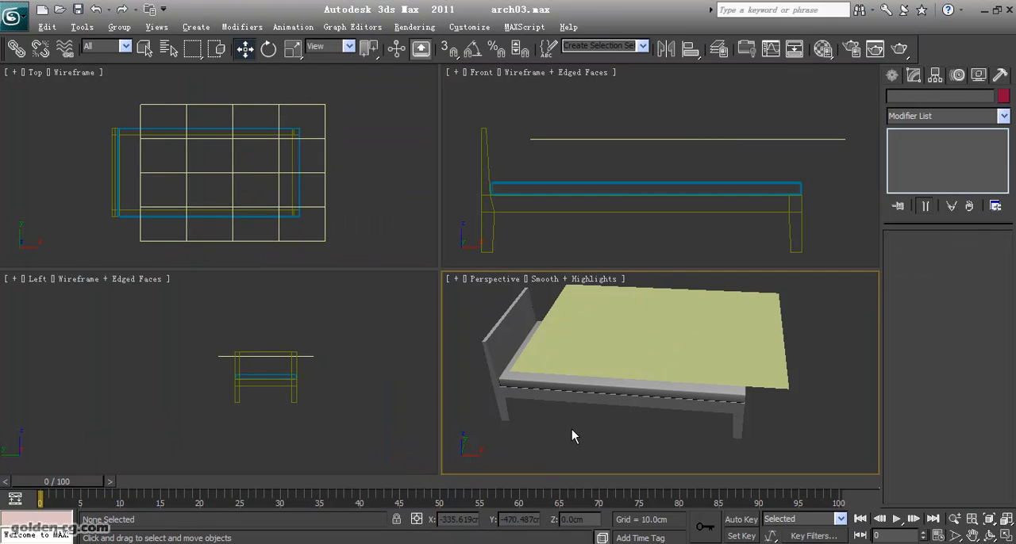
click(588, 389)
click(589, 423)
drag(579, 428, 605, 384)
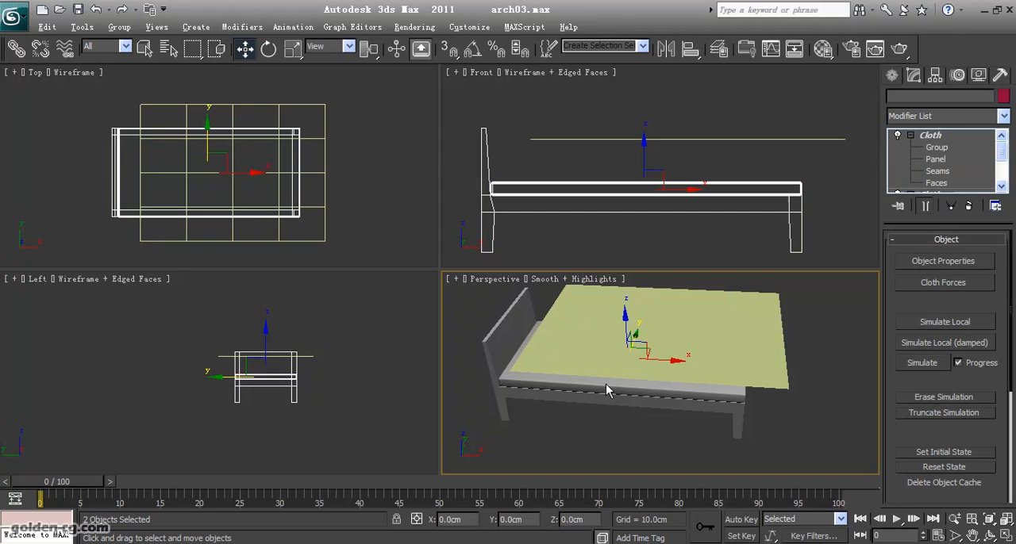
click(597, 406)
click(589, 386)
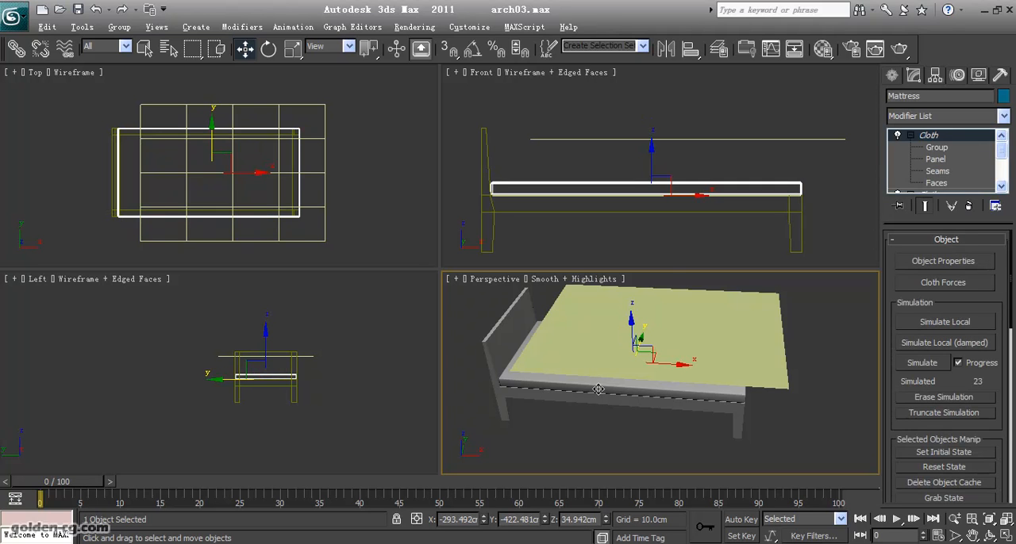
- Add Bed and Mattress to the Blanket's cloth simulation and define both as collision objects
click(720, 311)
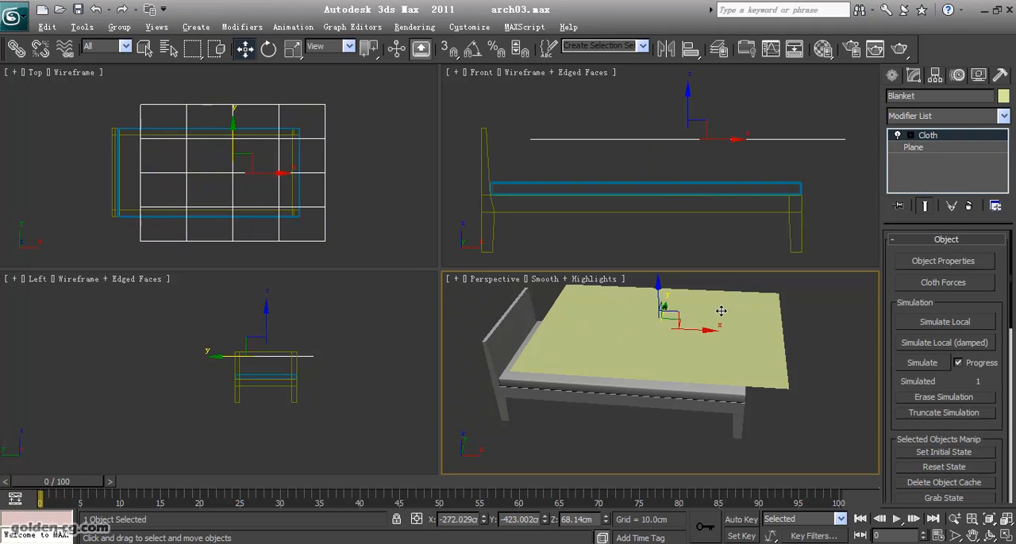
click(932, 263)
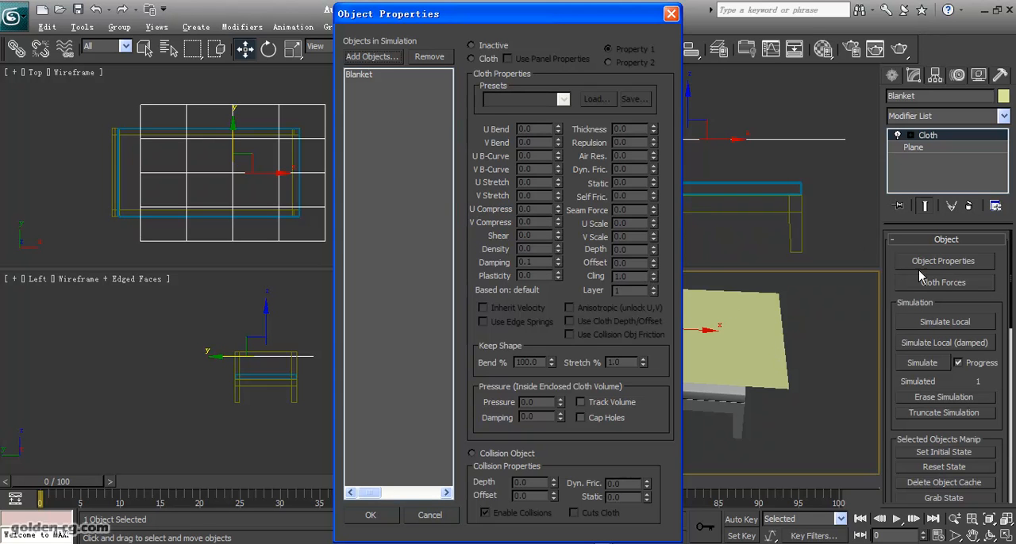
click(370, 57)
key(ctrl+a)
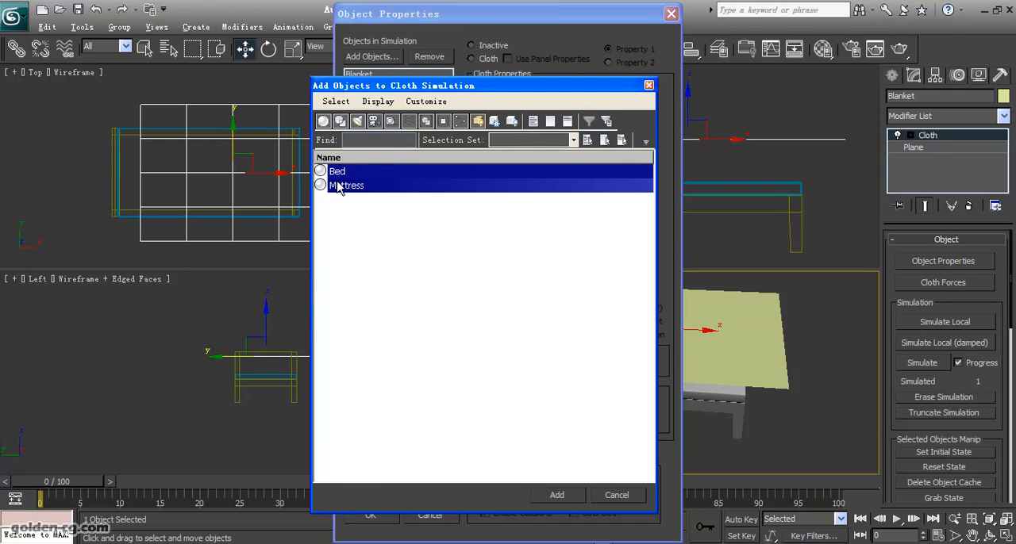
click(550, 498)
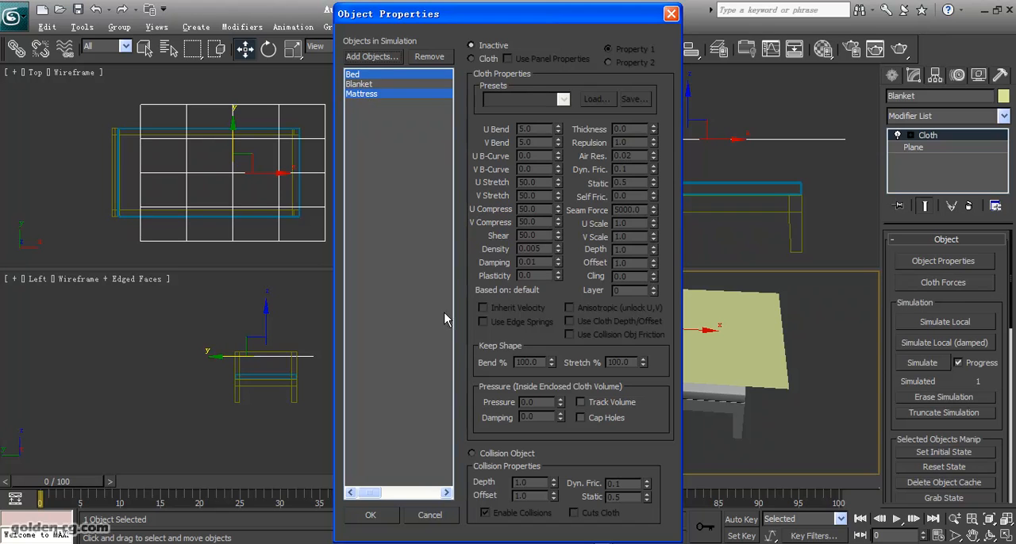
click(482, 455)
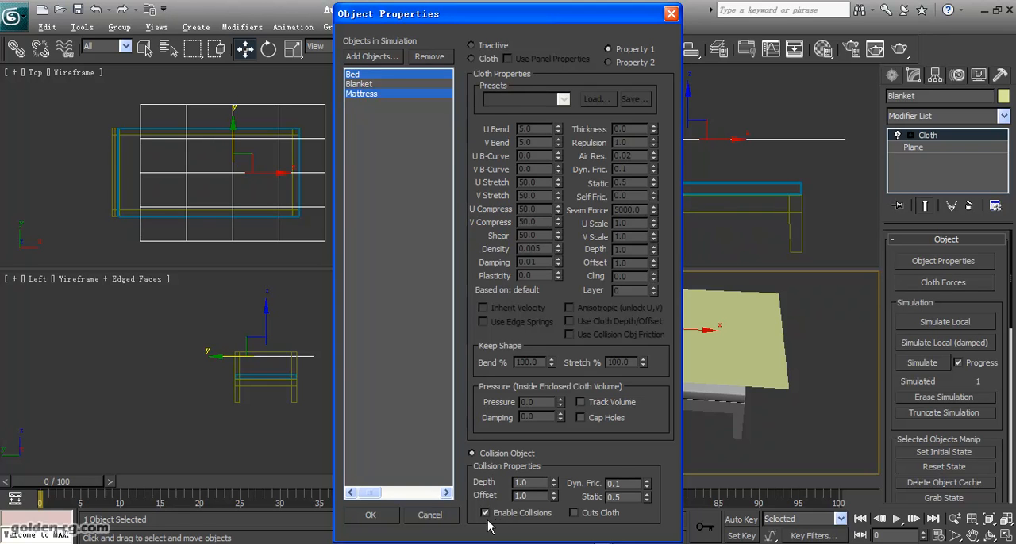
click(385, 522)
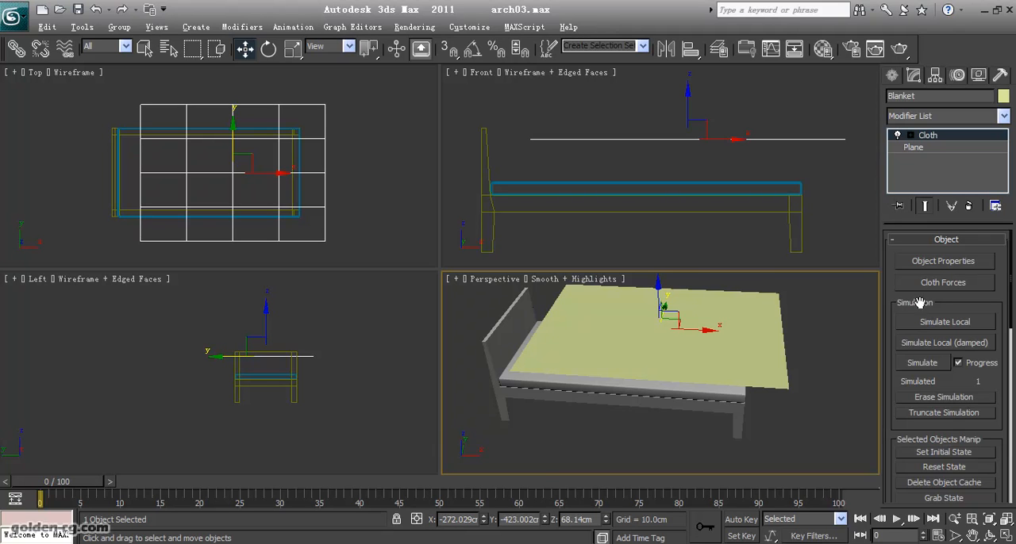
- Run a test cloth simulation of the coarse Blanket on the bed, stop it early and return the timeline to frame 0
click(930, 371)
click(937, 366)
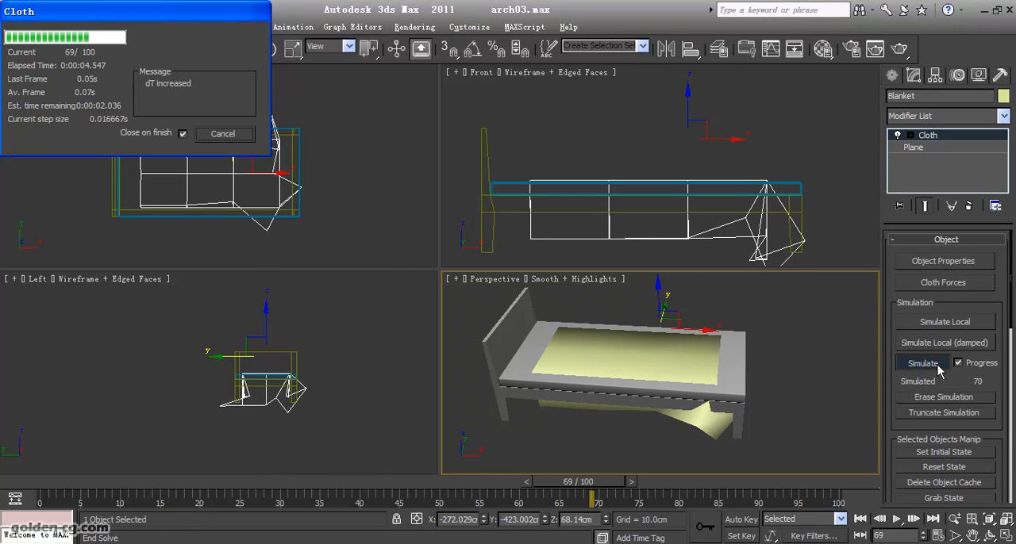
click(229, 134)
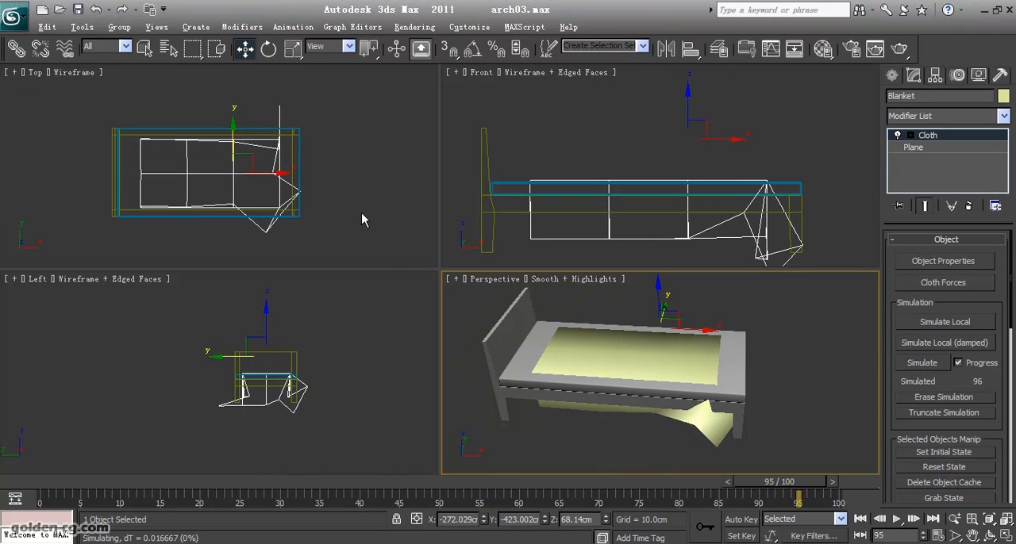
drag(770, 487, 32, 485)
- Set the length and width segments of the Blanket's base plane to 50 each, accepting the topology warning
click(947, 147)
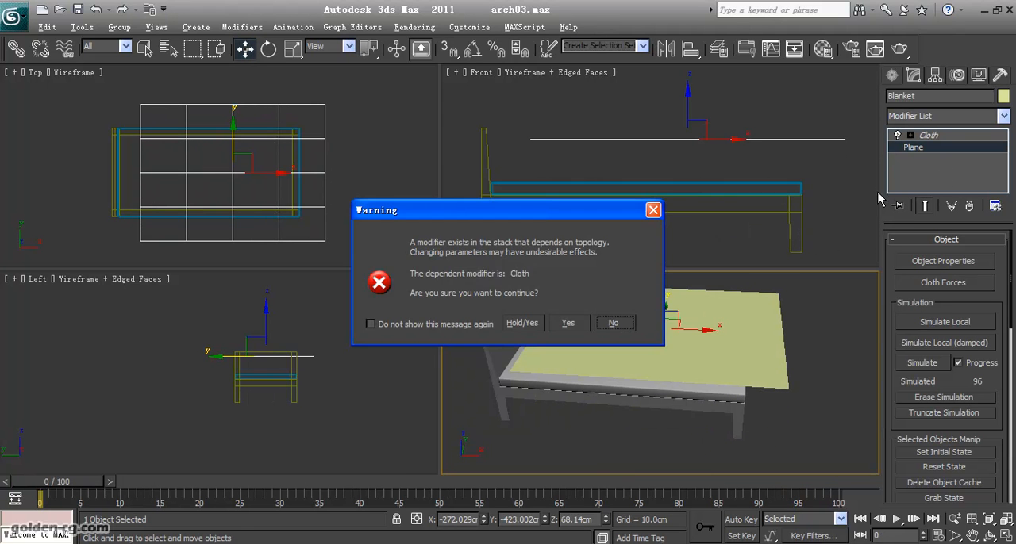
click(564, 321)
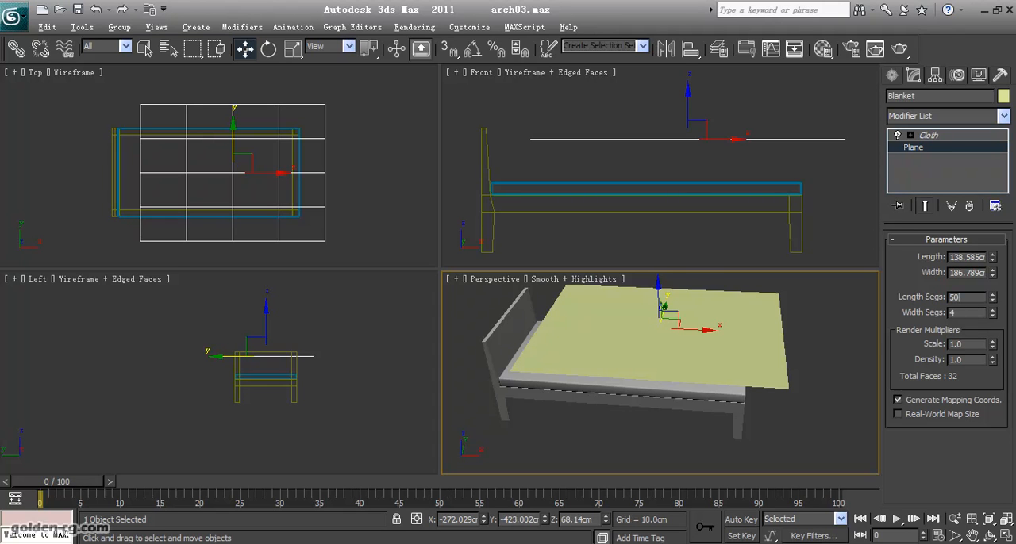
key(Tab)
text(50)
key(Return)
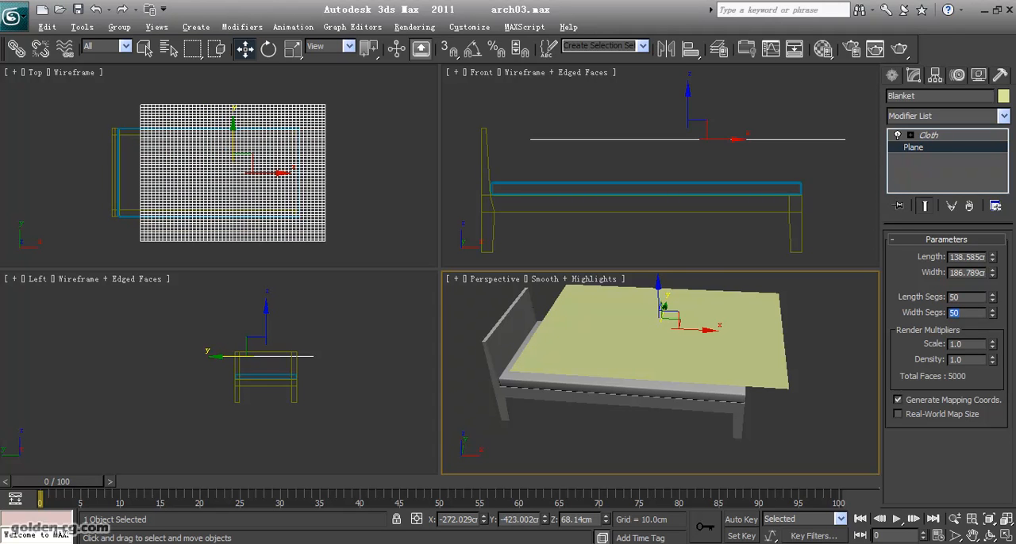
- Simulate the denser Blanket falling over the bed, stop at frame 53 and examine the drape in the Perspective view
click(938, 136)
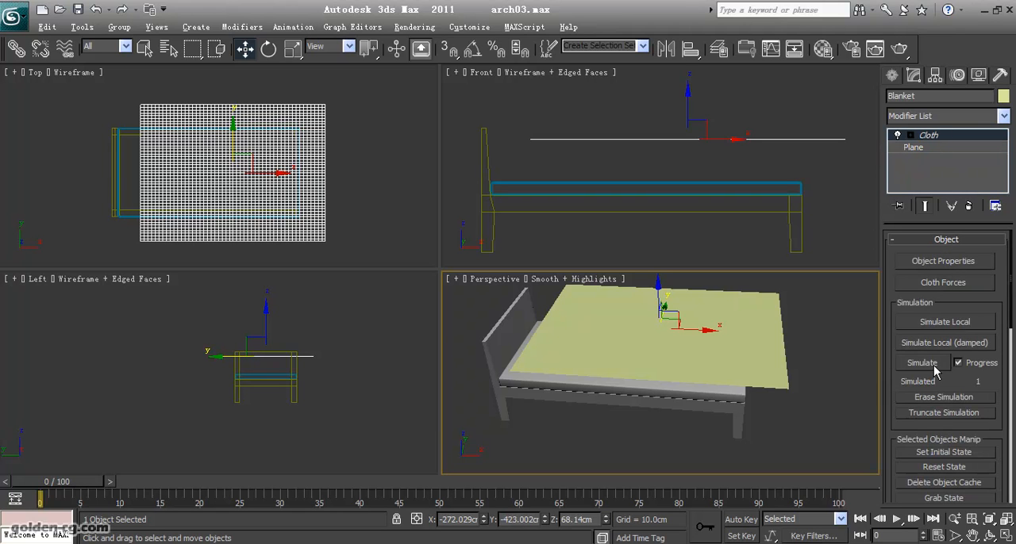
click(934, 365)
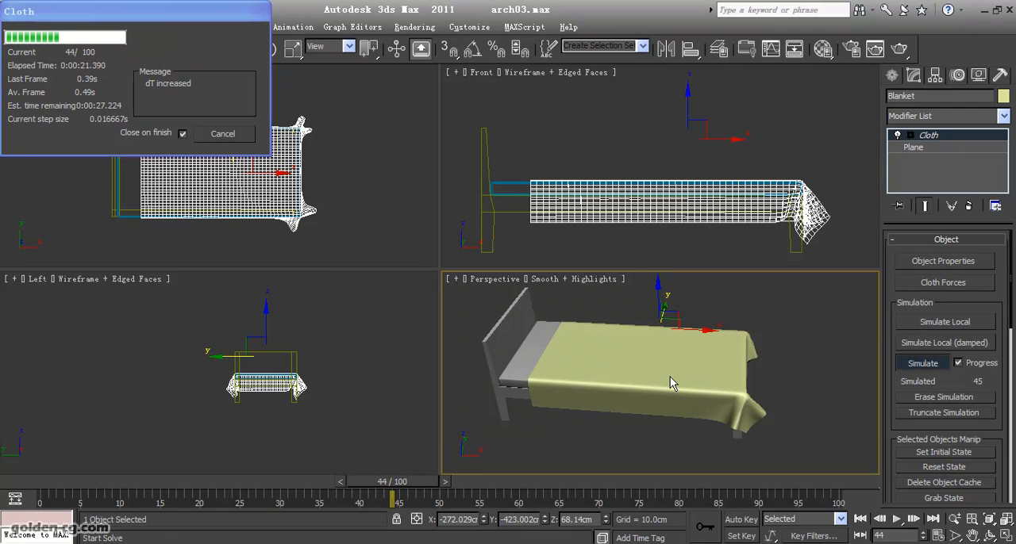
click(225, 134)
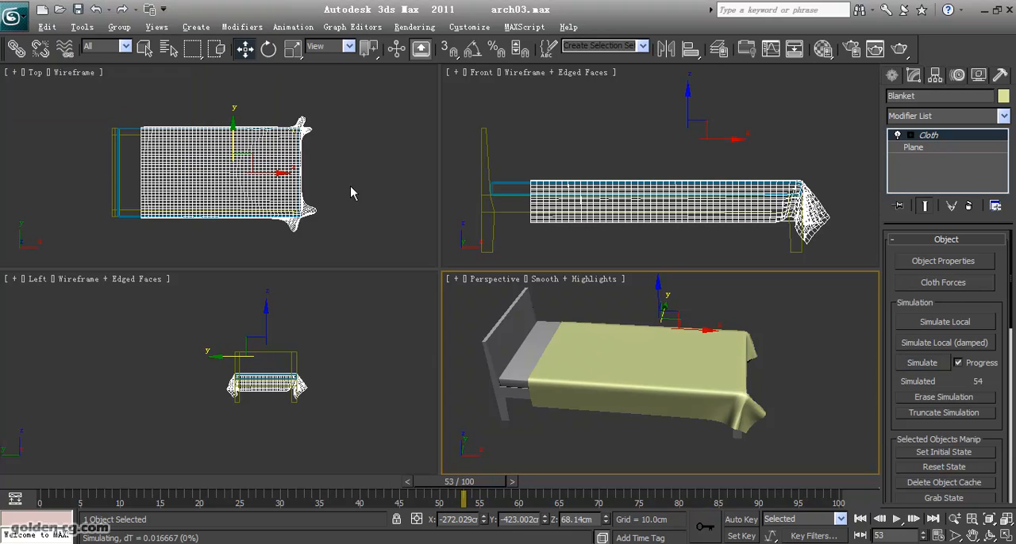
click(988, 536)
drag(728, 399, 671, 409)
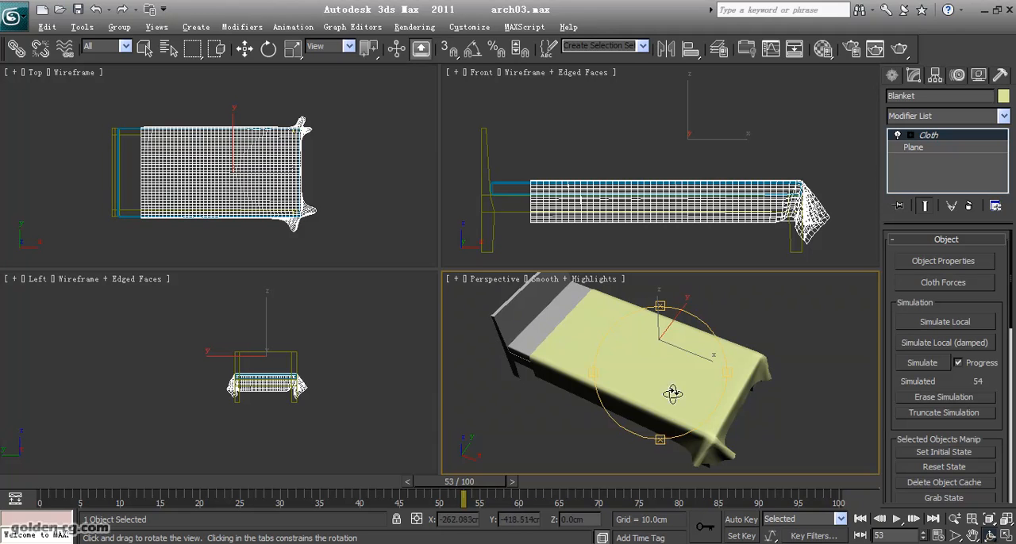
drag(674, 394, 690, 367)
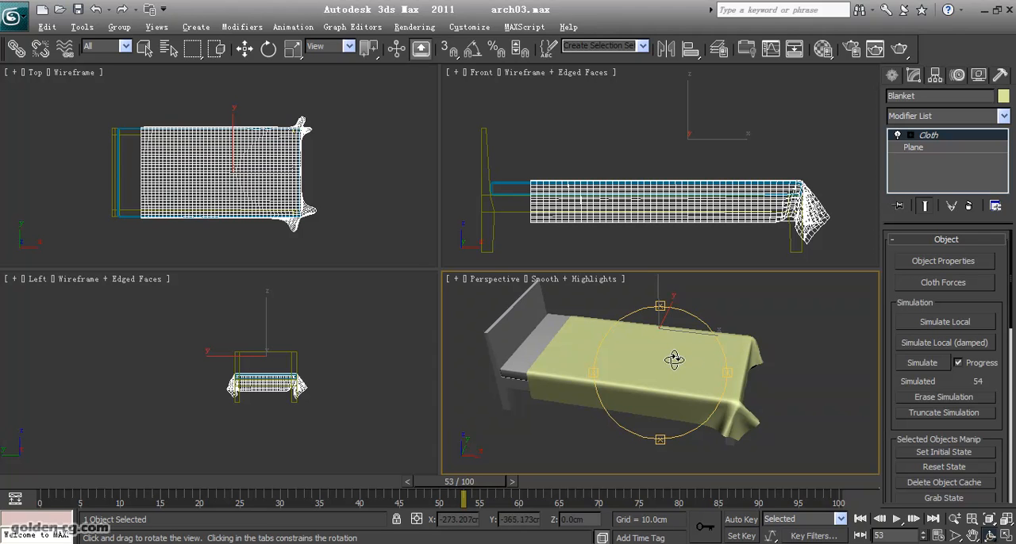
- Erase the cloth simulation and move the Blanket along X clear of the foot of the bed
click(911, 400)
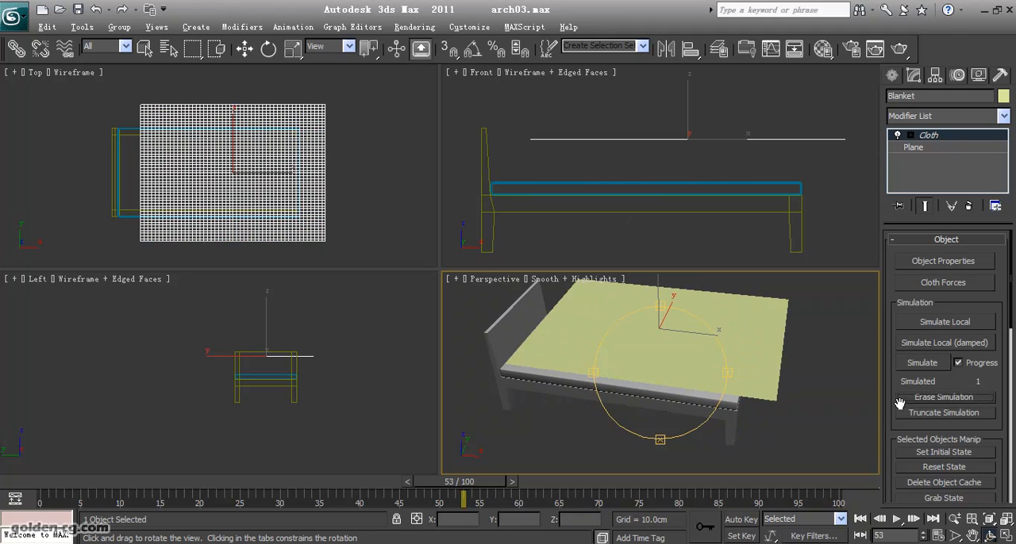
drag(682, 363, 627, 370)
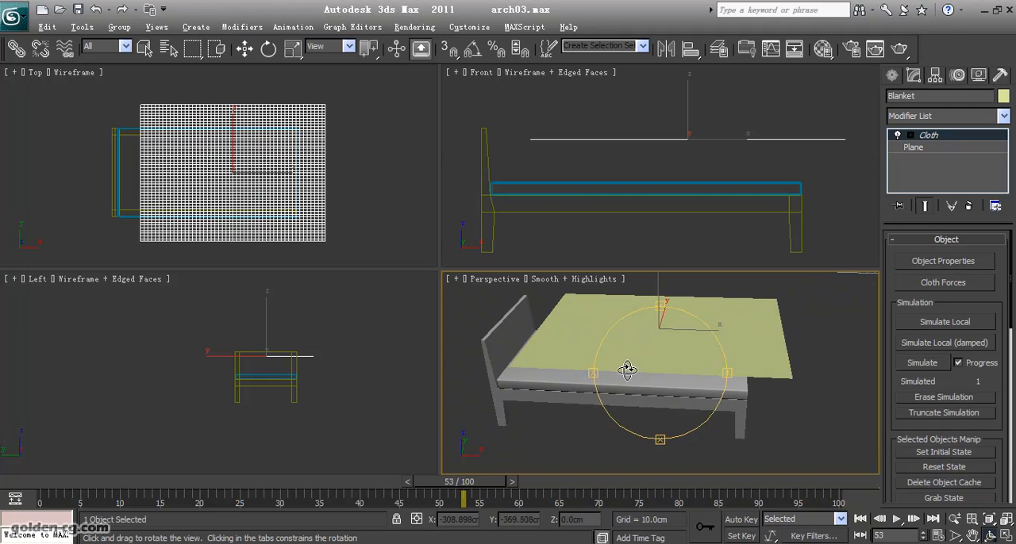
right_click(291, 193)
drag(264, 173, 455, 187)
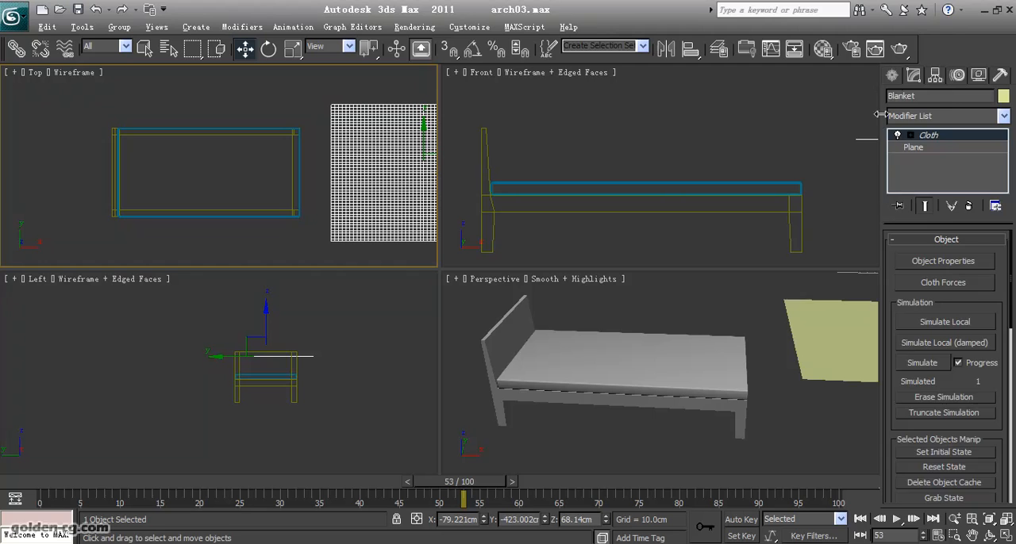
- Draw a short curved spline with the Line tool across the head half of the mattress in a maximized Top view
click(892, 75)
click(915, 99)
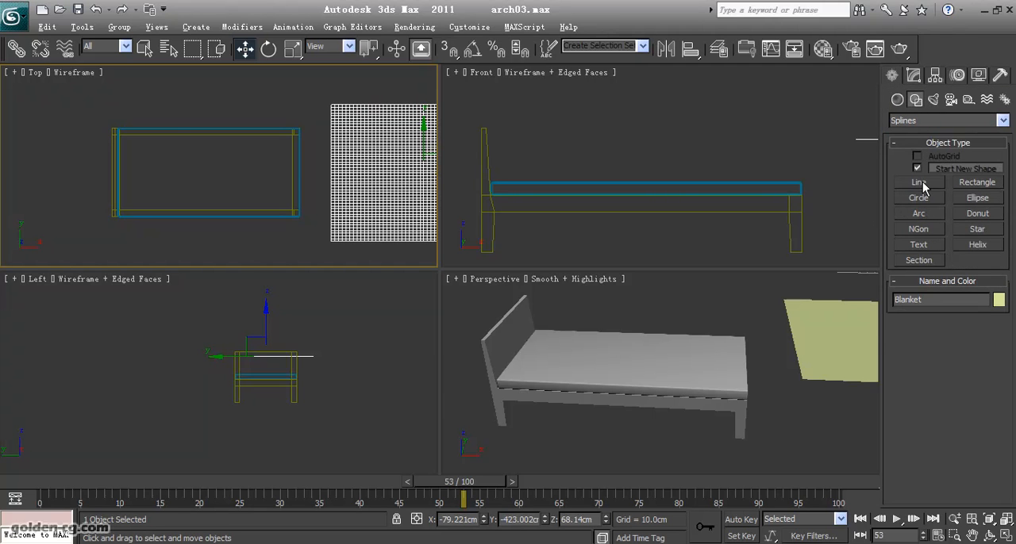
click(921, 183)
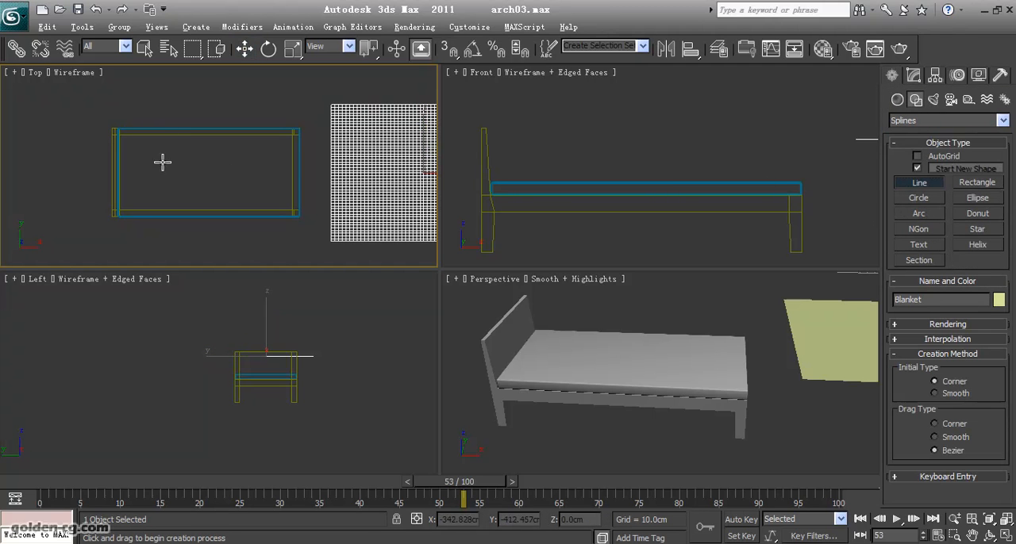
middle_drag(162, 162, 206, 157)
key(alt+w)
middle_drag(314, 212, 163, 210)
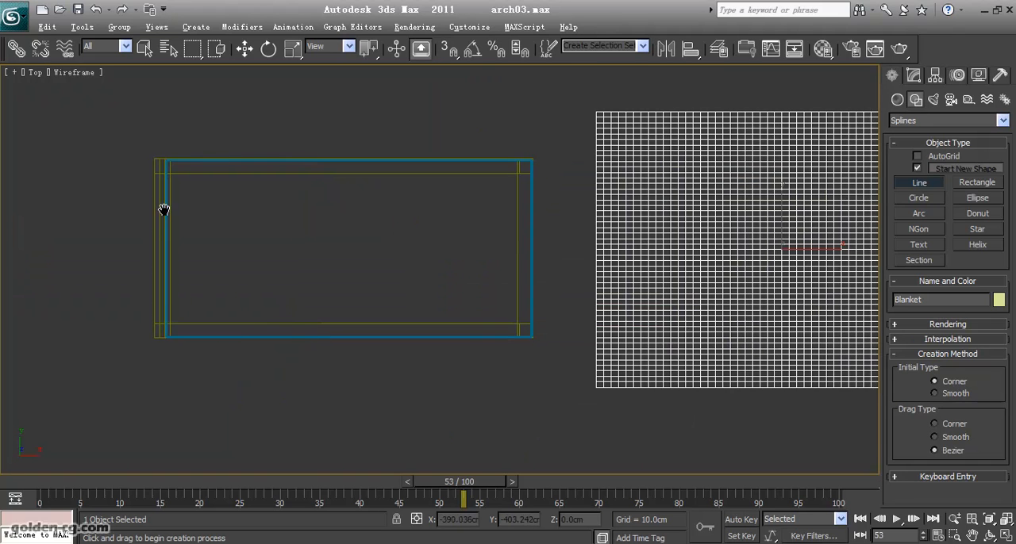
scroll(232, 195, up, 3)
middle_drag(254, 199, 306, 204)
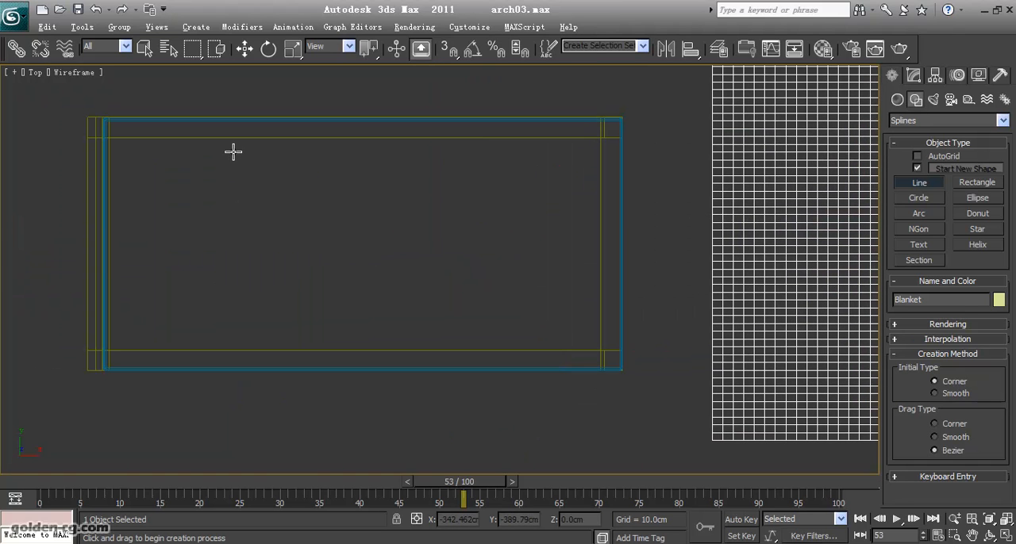
drag(232, 151, 223, 166)
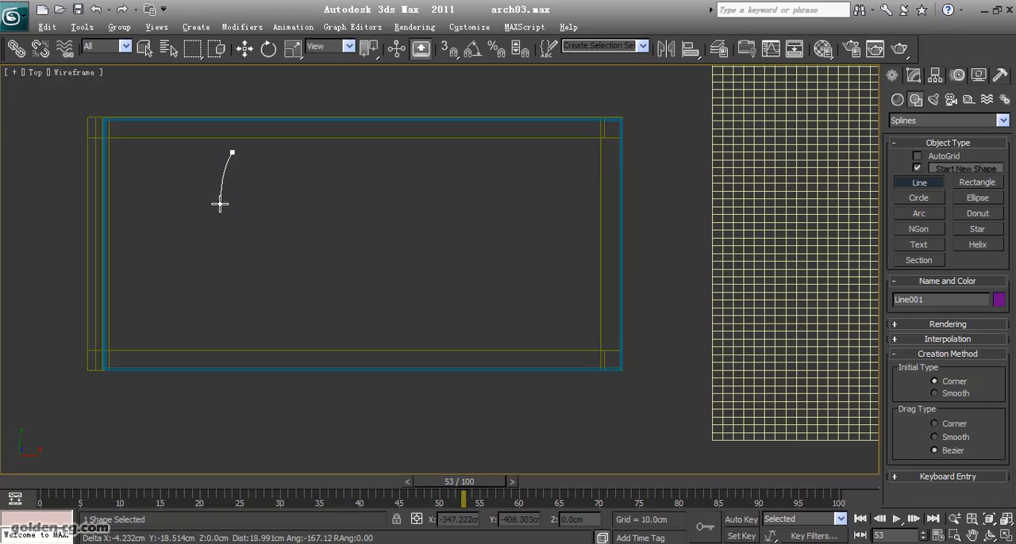
click(235, 227)
right_click(245, 235)
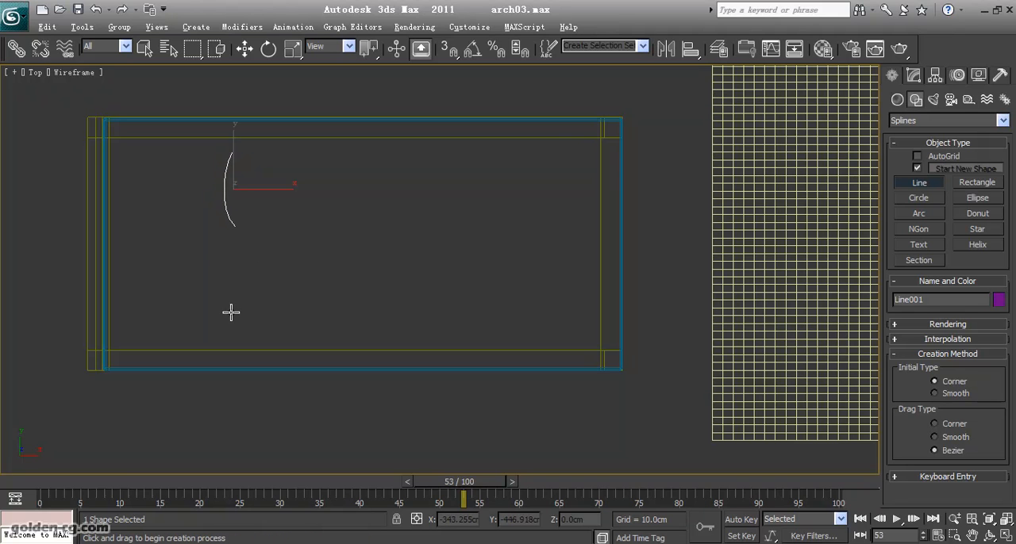
- Add two more separate hook-shaped curves on the mattress, one in the head half and one near the long edge at mid-bed
drag(231, 313, 246, 303)
click(290, 250)
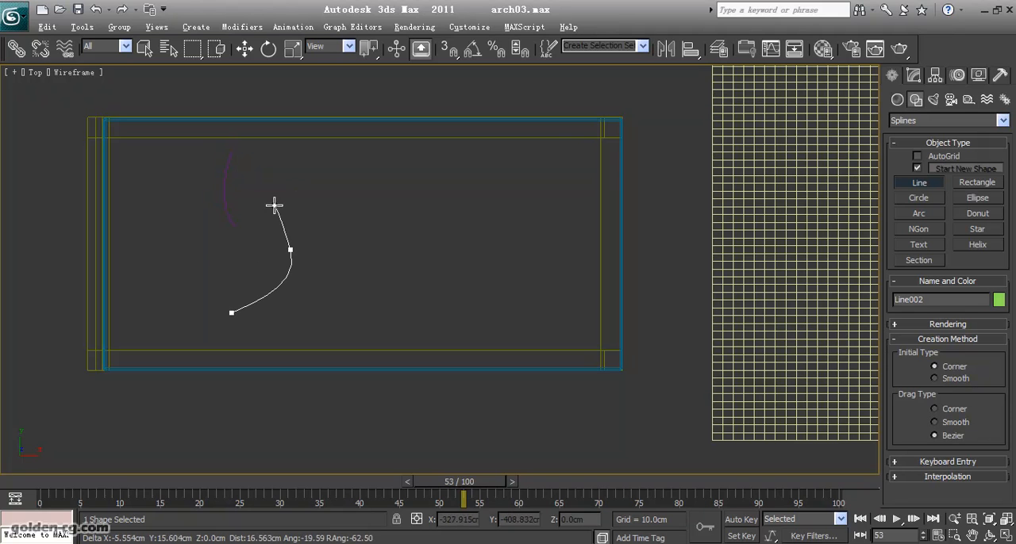
right_click(258, 198)
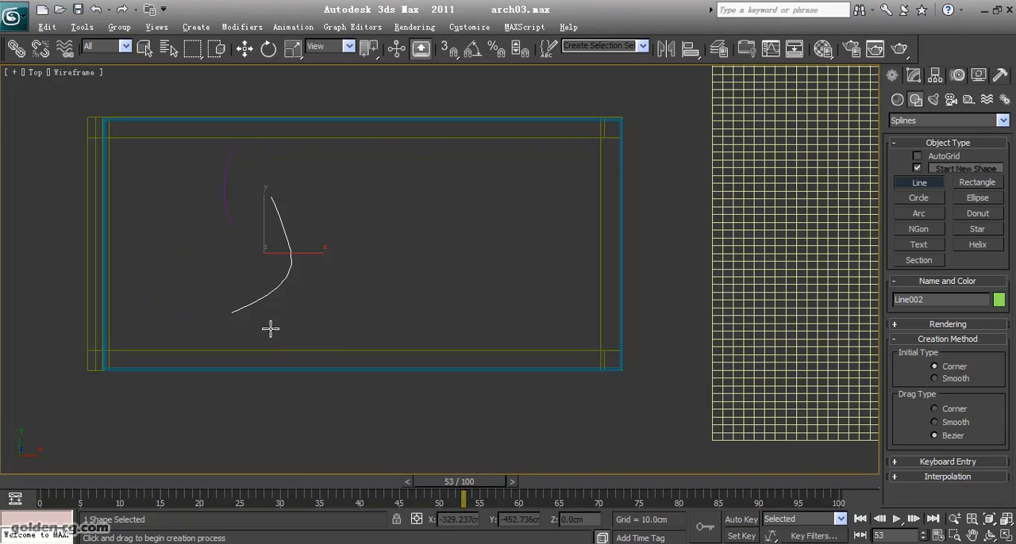
click(315, 351)
click(341, 315)
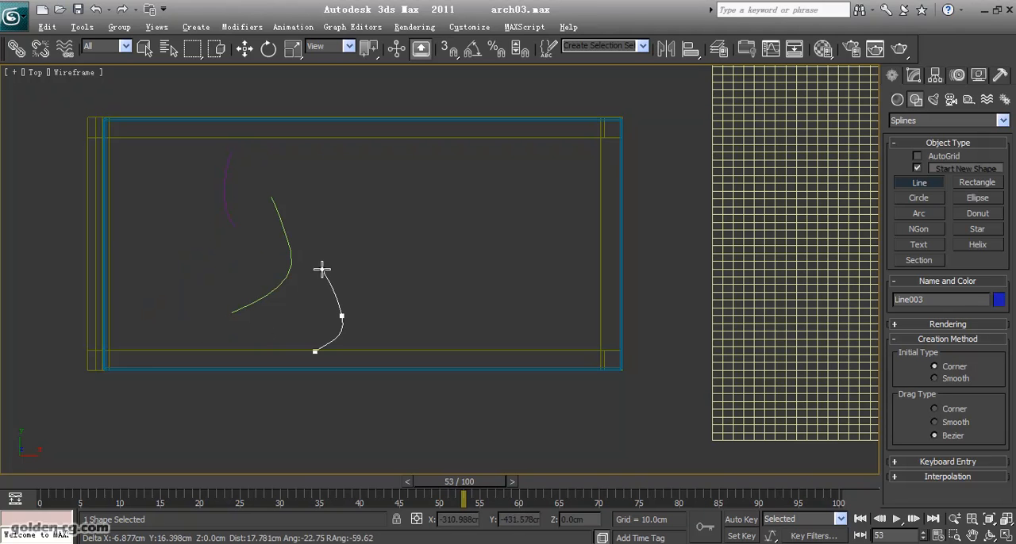
right_click(329, 252)
- Add three more separate curved lines over the middle and foot half of the mattress
drag(390, 253, 401, 231)
drag(413, 180, 434, 172)
click(442, 171)
right_click(479, 208)
drag(492, 323, 427, 321)
click(407, 305)
right_click(522, 228)
click(524, 223)
drag(540, 258, 585, 291)
right_click(593, 292)
- Draw a long S-shaped line near the foot corner and a short arc near the opposite long edge at mid-mattress
click(577, 165)
drag(517, 174, 491, 201)
drag(473, 225, 474, 240)
right_click(491, 279)
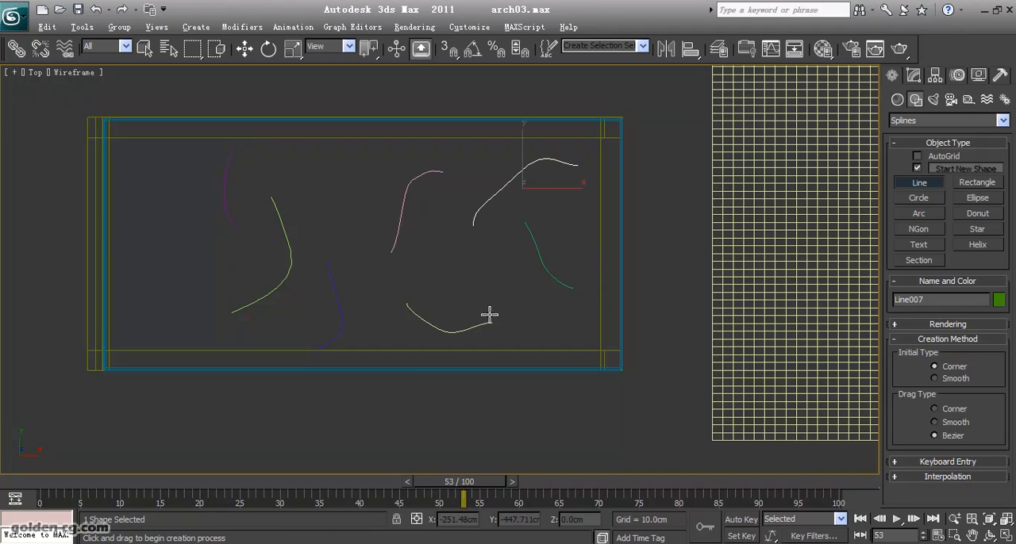
click(328, 220)
drag(342, 171, 334, 156)
click(313, 144)
right_click(318, 189)
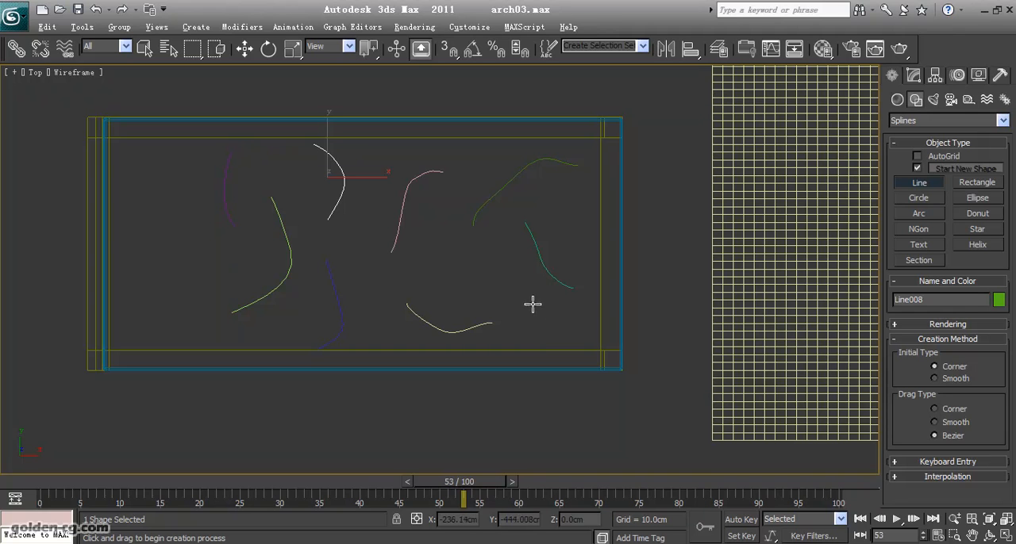
- Attach Line001 through Line007 to the last drawn line so that all curves form one shape
click(914, 75)
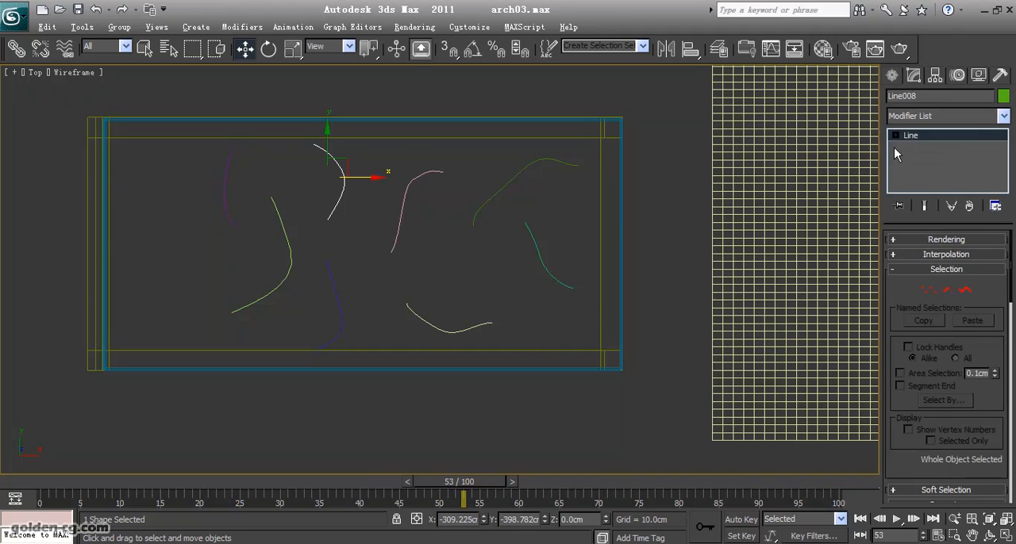
scroll(901, 402, down, 5)
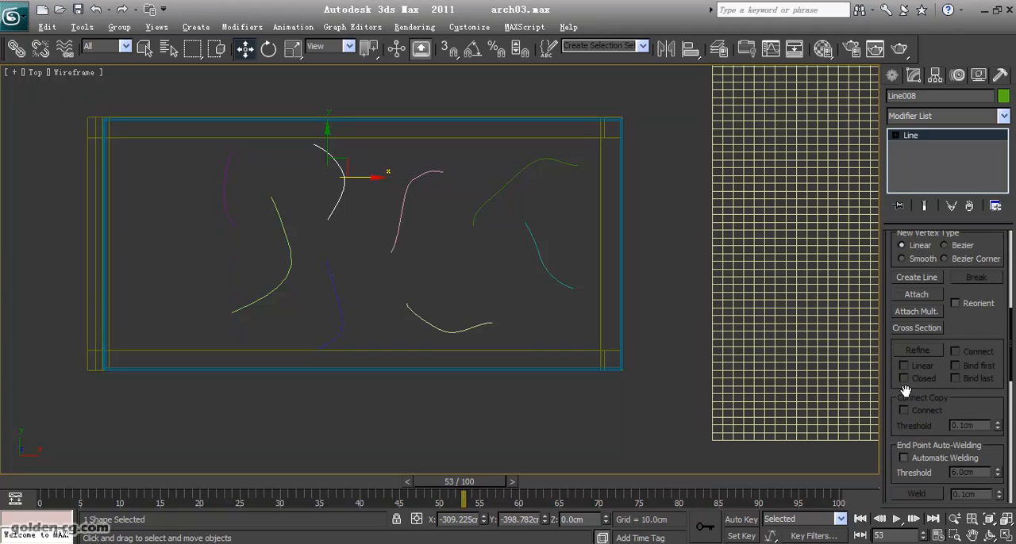
click(916, 312)
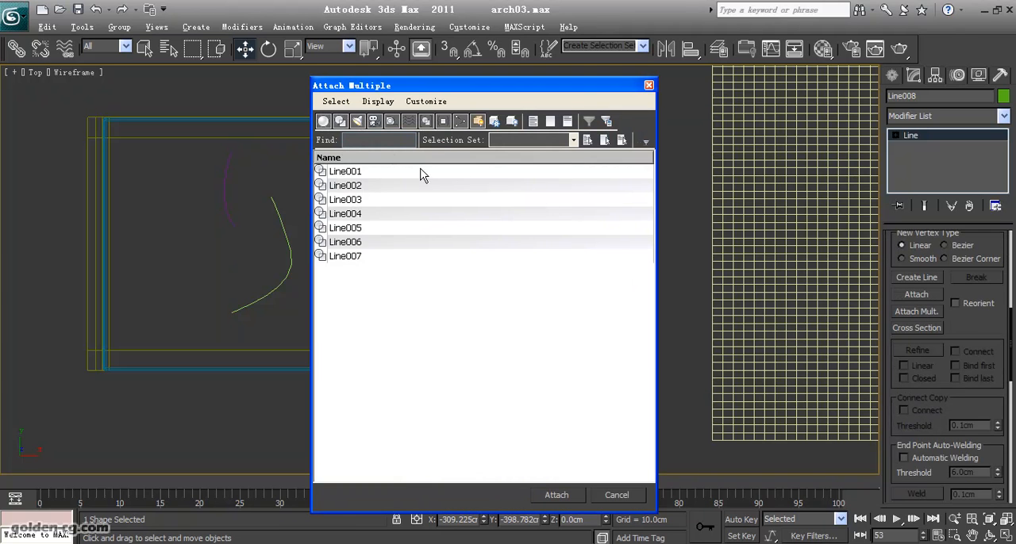
drag(421, 173, 399, 279)
click(557, 495)
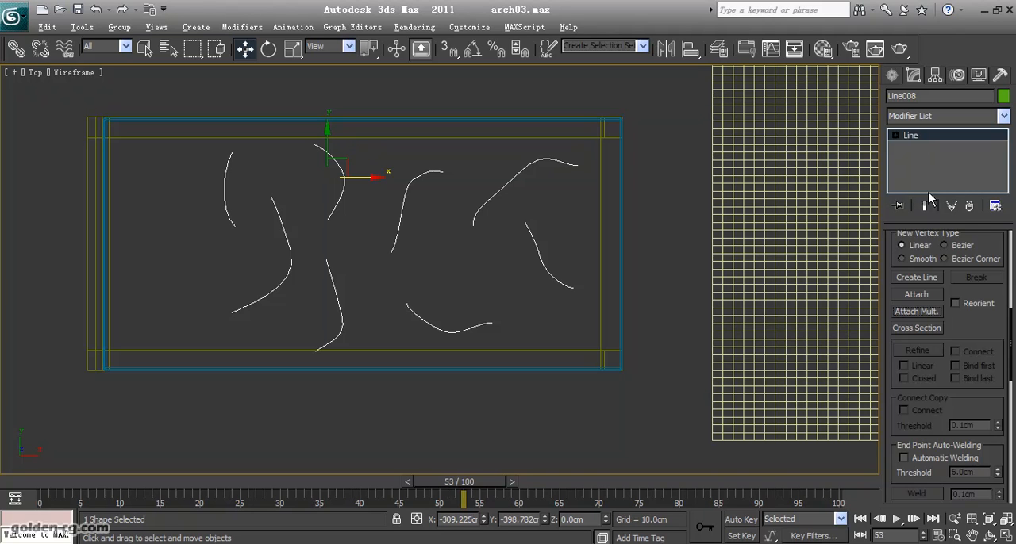
- Enable the combined line shape's rendering thickness in the viewport
scroll(986, 339, up, 5)
scroll(984, 334, up, 3)
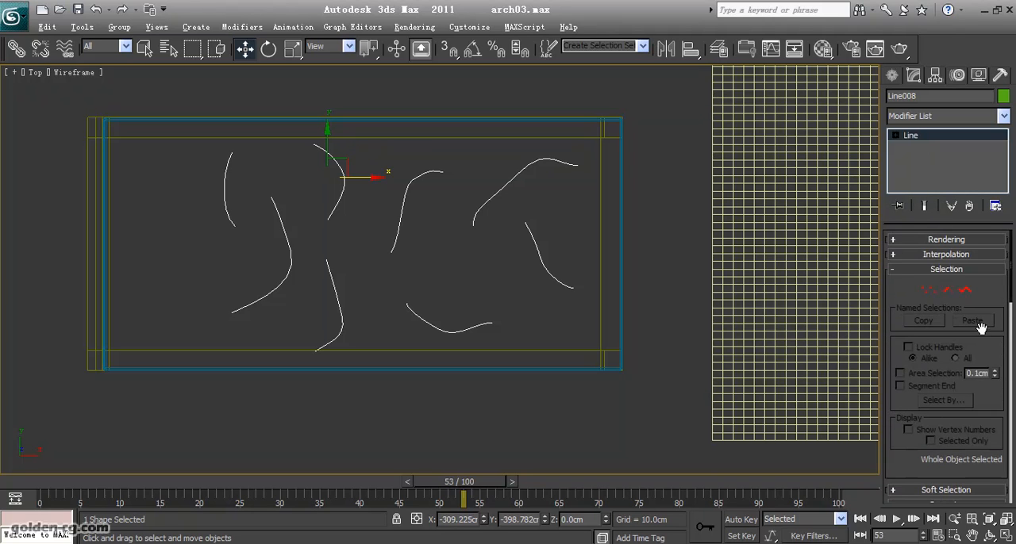
click(925, 241)
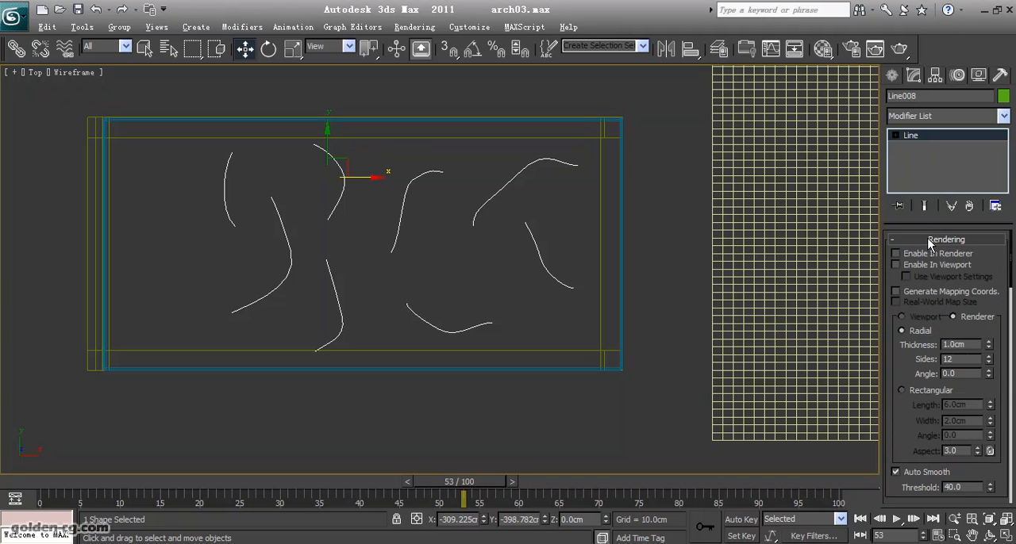
click(896, 264)
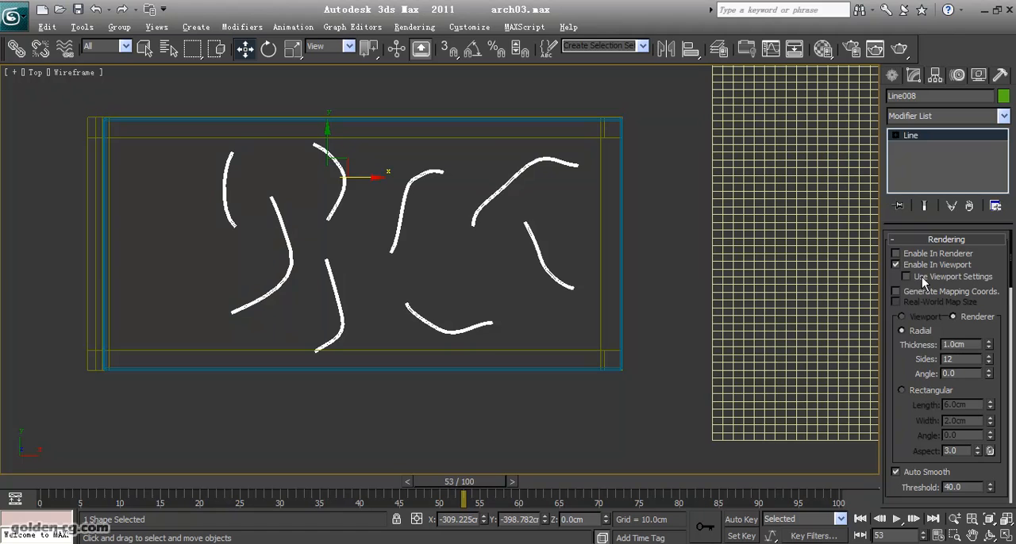
- Return to the four-viewport layout and raise the line shape in the Front view to the mattress top, about Z 42.6 cm
click(1005, 534)
click(627, 231)
drag(625, 225, 617, 156)
scroll(643, 204, up, 5)
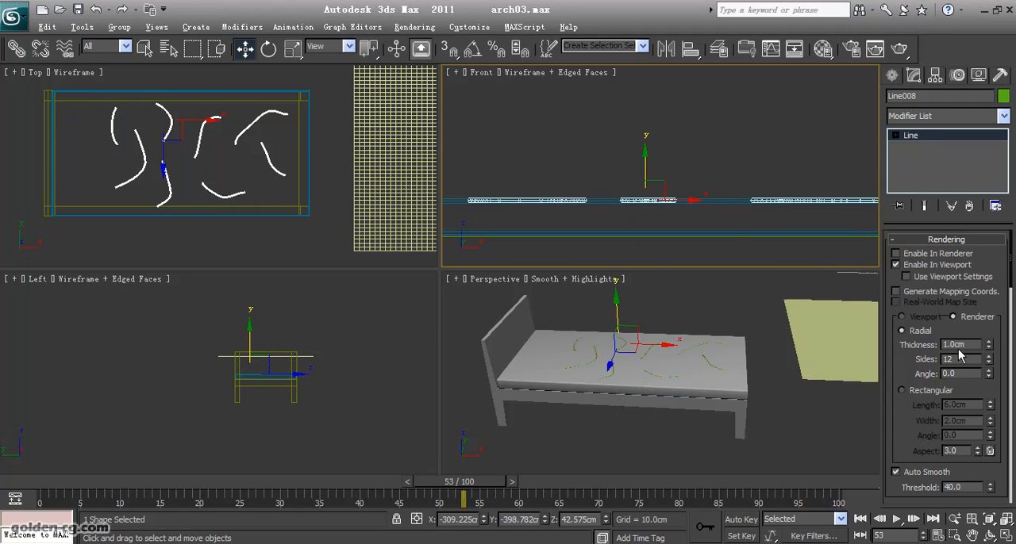
- Set the line shape's radial thickness to 4 cm, after trying 3 cm
drag(962, 344, 893, 344)
text(3)
key(Return)
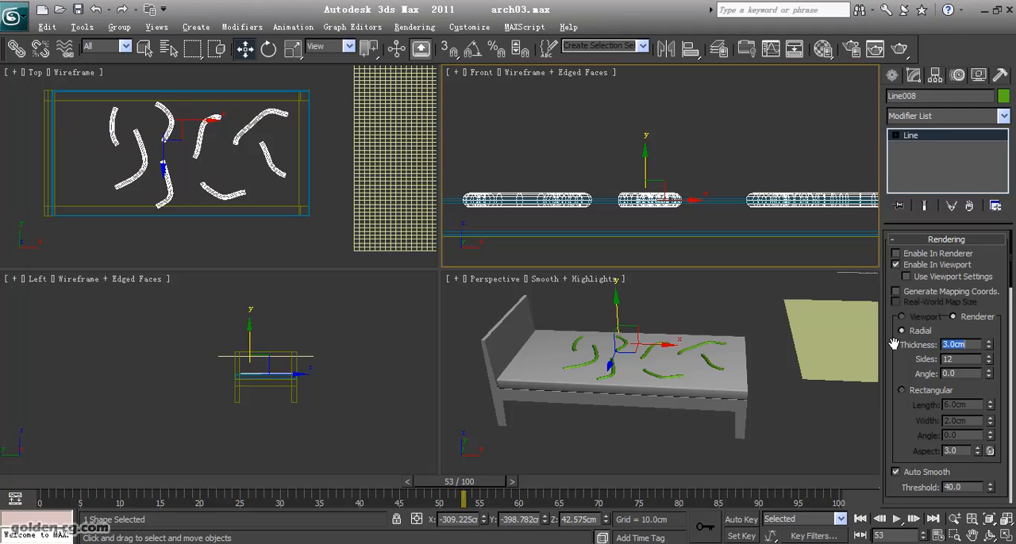
text(4)
key(Return)
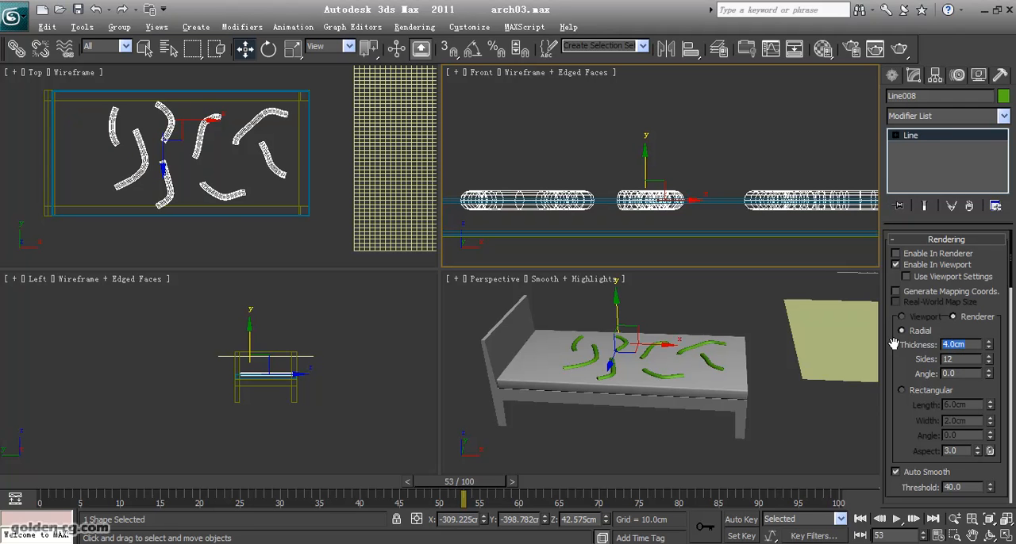
- Raise the thickened line shape slightly in the Front view, to about Z 43.06 cm
scroll(670, 184, up, 3)
middle_drag(608, 186, 726, 166)
drag(743, 184, 744, 180)
- Move the Blanket along X back over the bed above the line shape, to about X -272.3 cm
middle_drag(746, 345, 729, 363)
click(366, 189)
scroll(357, 210, down, 3)
drag(349, 191, 234, 164)
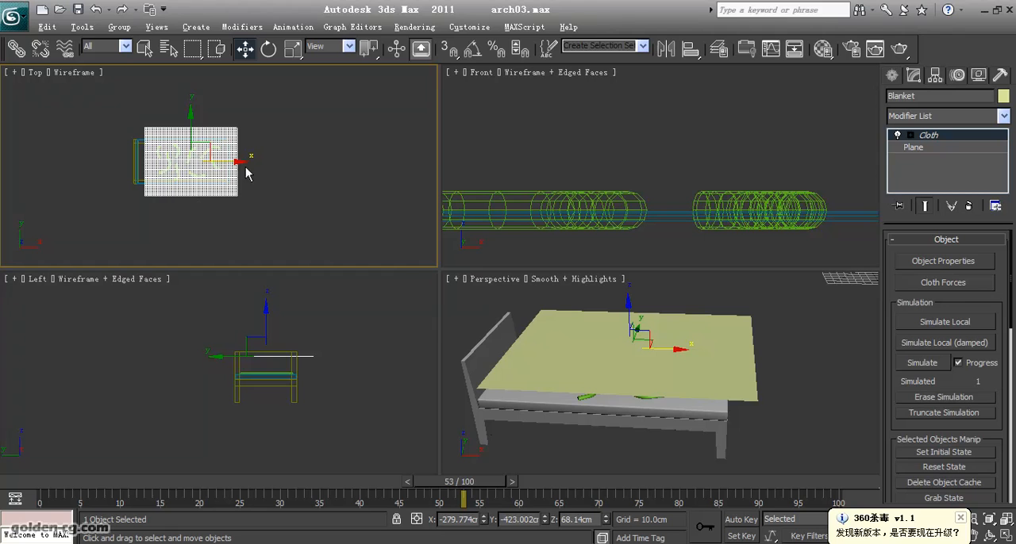
click(959, 520)
middle_drag(556, 397, 631, 371)
scroll(589, 231, down, 6)
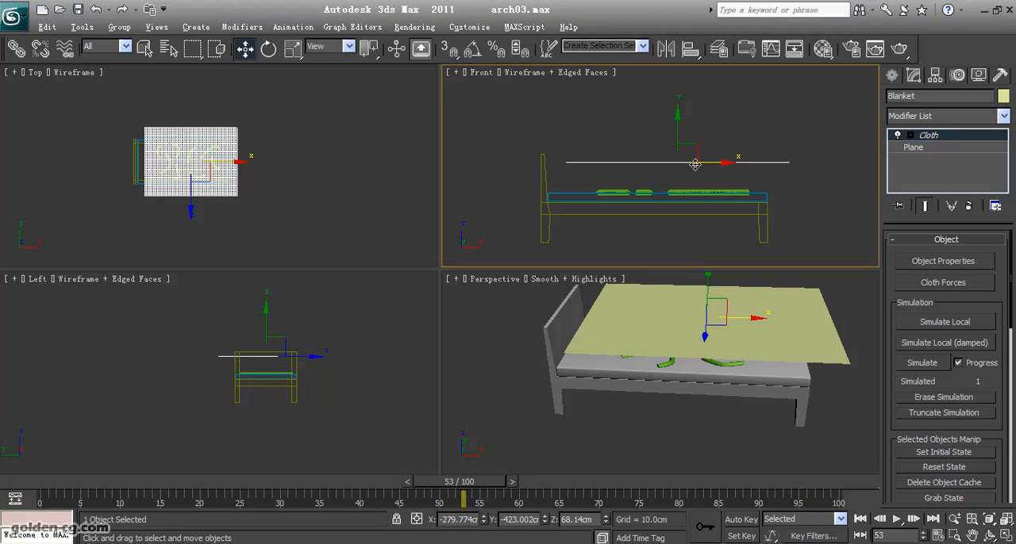
drag(709, 161, 718, 162)
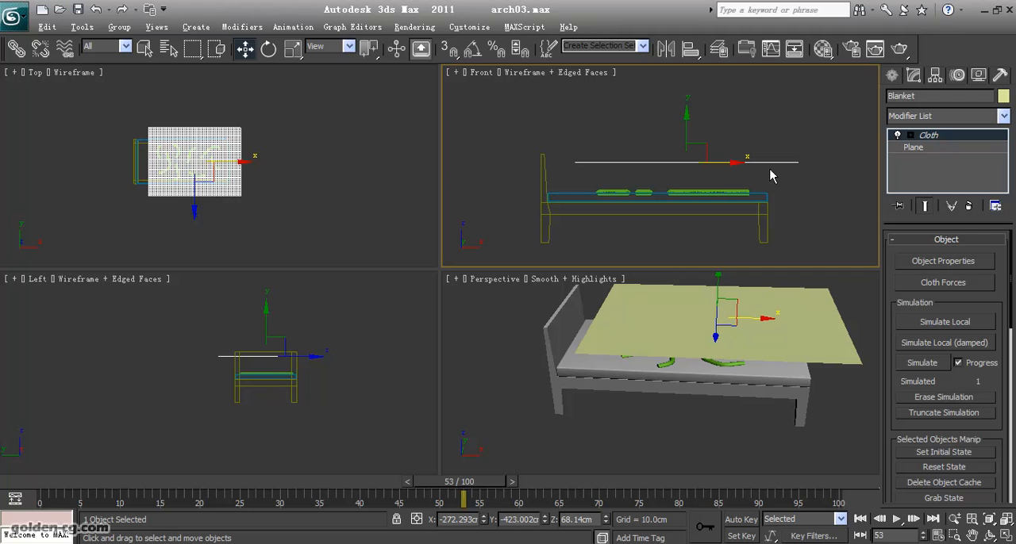
- Add Line008 to the Blanket's cloth simulation as a collision object
click(919, 262)
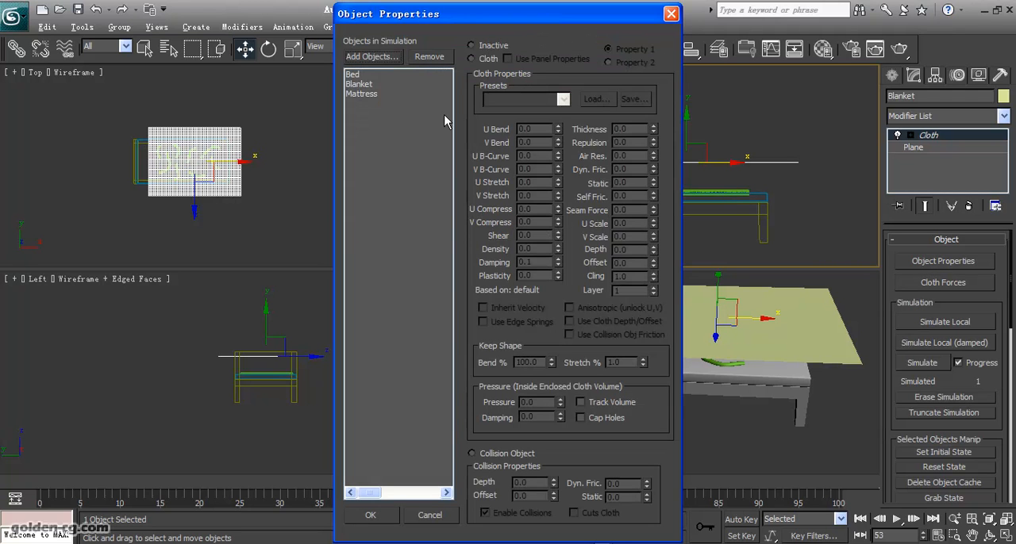
click(372, 57)
click(384, 173)
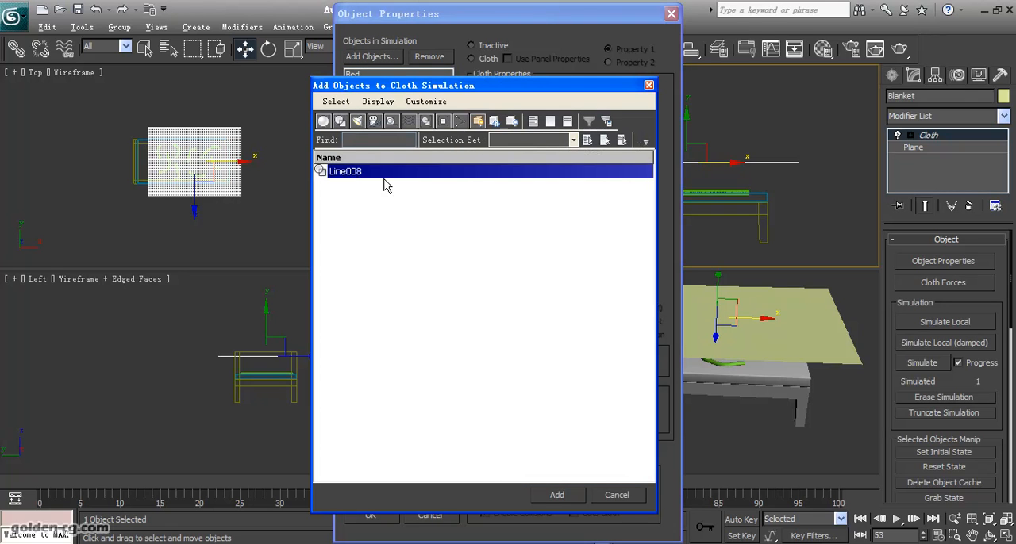
click(554, 495)
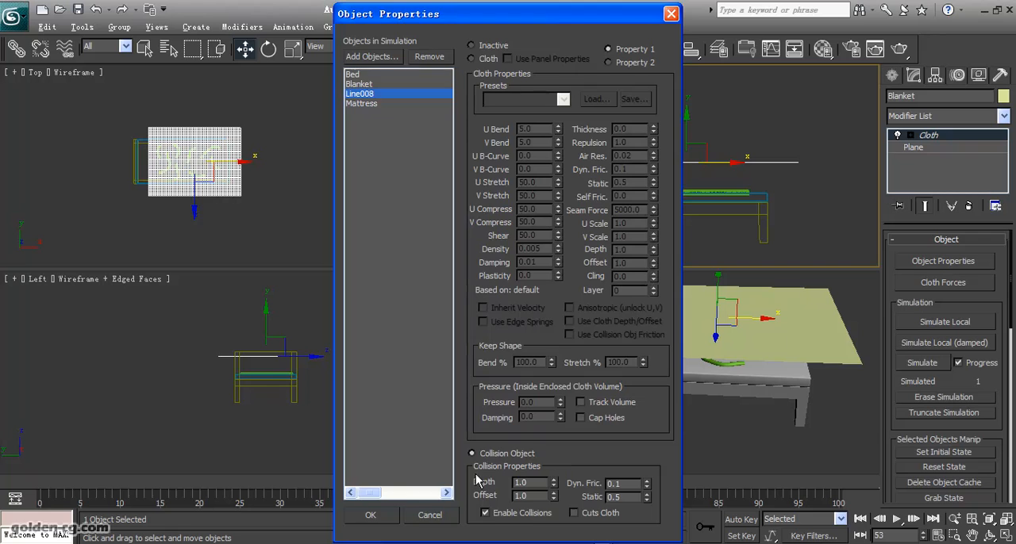
click(370, 515)
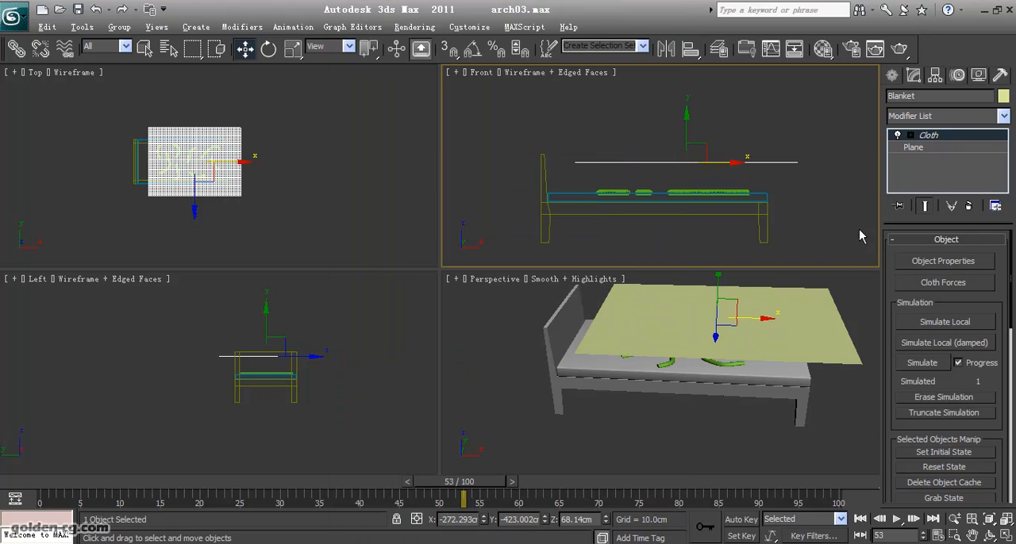
- Simulate the Blanket falling over the bed and the line shape, stopping at frame 27
click(921, 362)
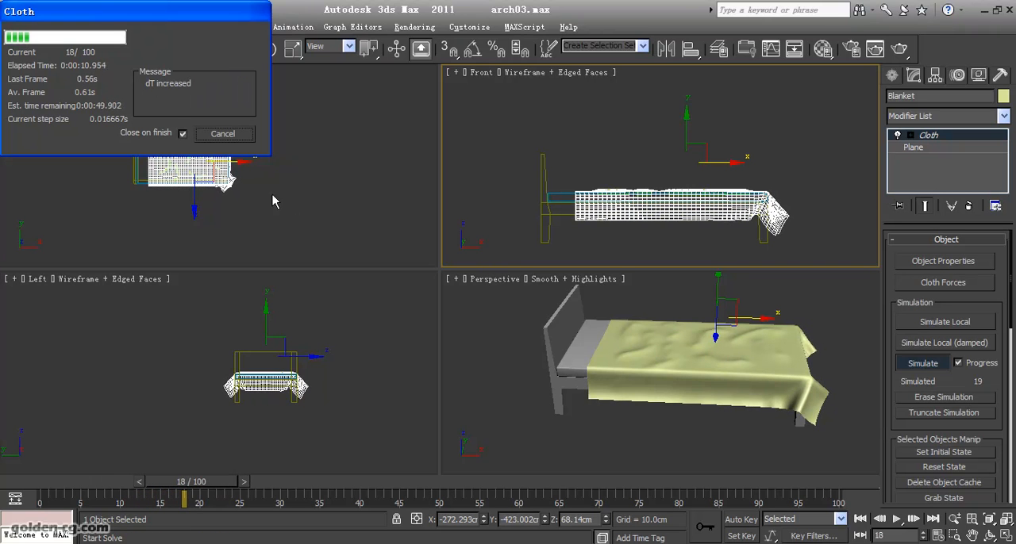
click(221, 135)
middle_drag(663, 346, 613, 370)
- Select the line shape beneath the draped Blanket in the Front view and remove it from the scene
scroll(650, 217, up, 3)
scroll(650, 217, up, 4)
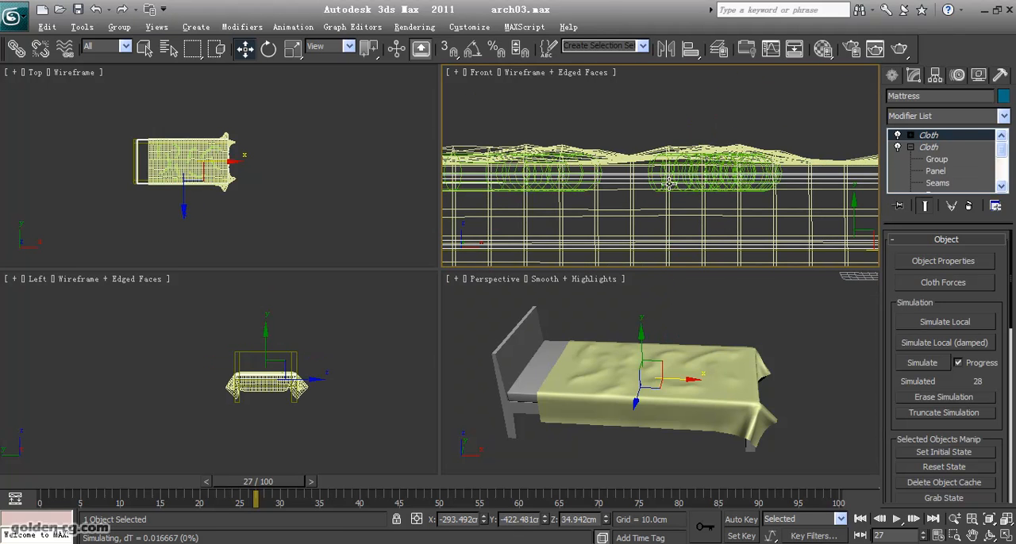
click(651, 171)
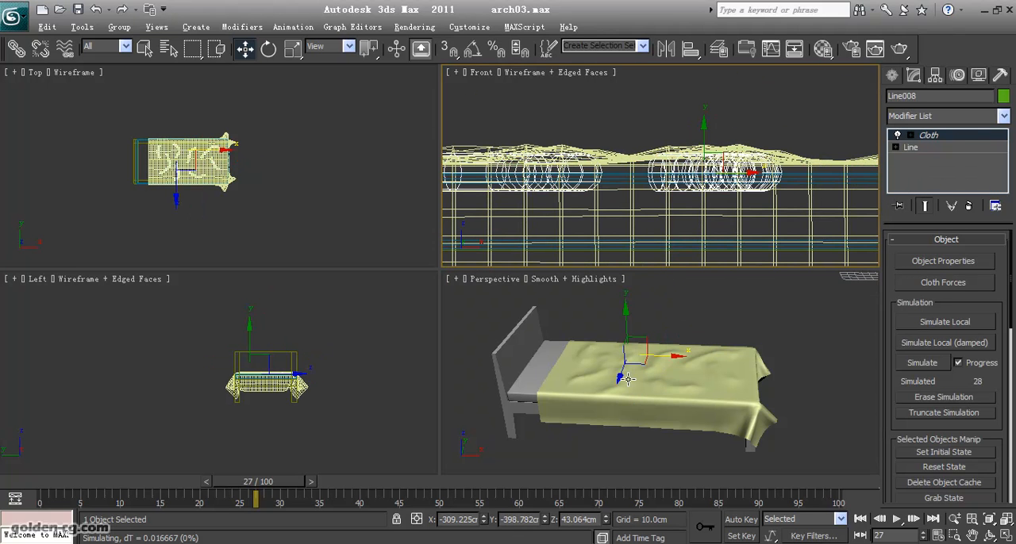
alt+middle_drag(627, 379, 669, 402)
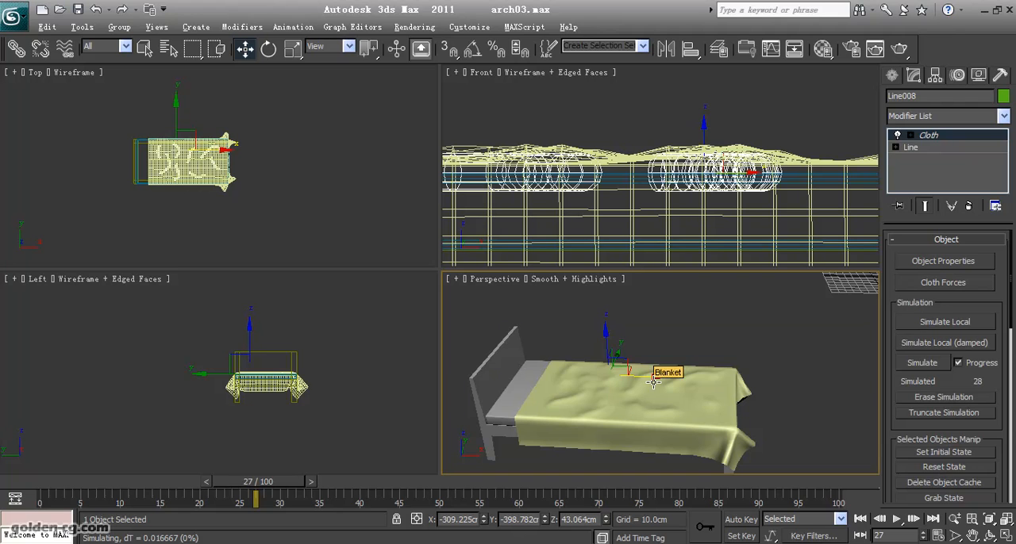
key(ctrl+d)
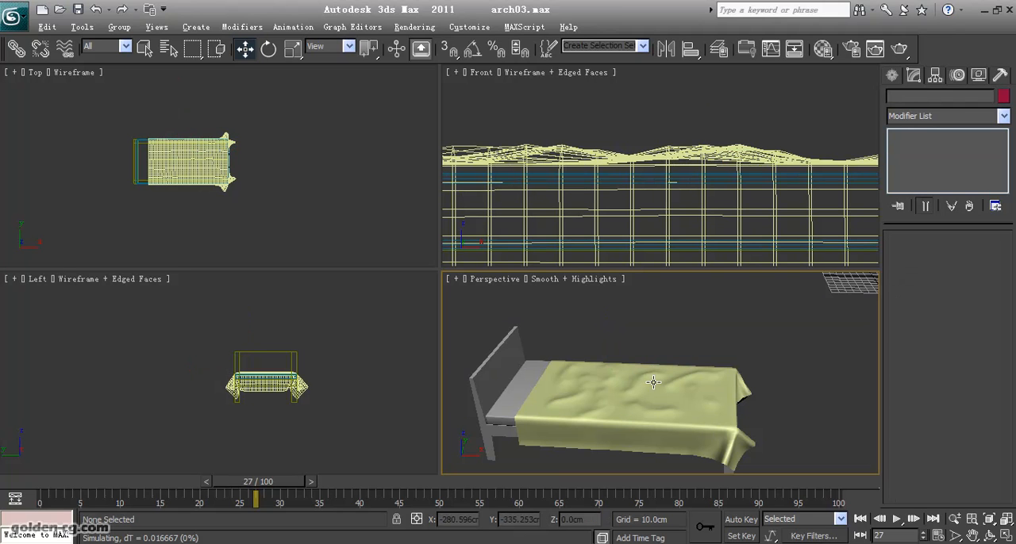
- Examine the wrinkles and hanging folds of the draped Blanket from several angles in the Perspective view
key(ctrl+r)
mouse_move(650, 376)
mouse_down()
mouse_move(516, 352)
mouse_move(545, 374)
mouse_move(648, 373)
mouse_up()
scroll(656, 362, up, 3)
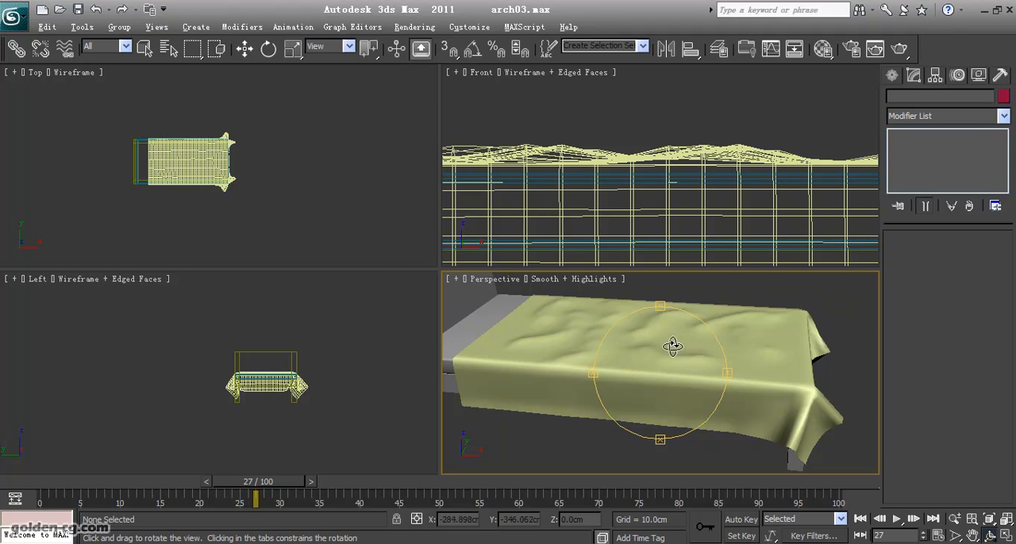
scroll(666, 349, down, 3)
drag(661, 356, 675, 374)
key(w)
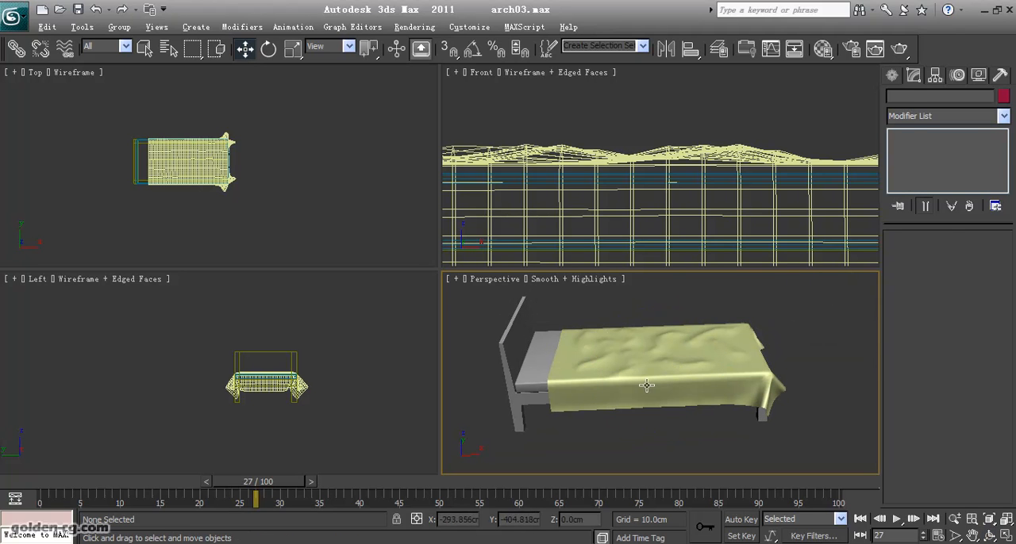
- Select the Blanket and enter the Faces level of its Cloth modifier with Simulate Local and Live Drag enabled
click(637, 406)
middle_drag(583, 395, 617, 384)
scroll(620, 356, up, 3)
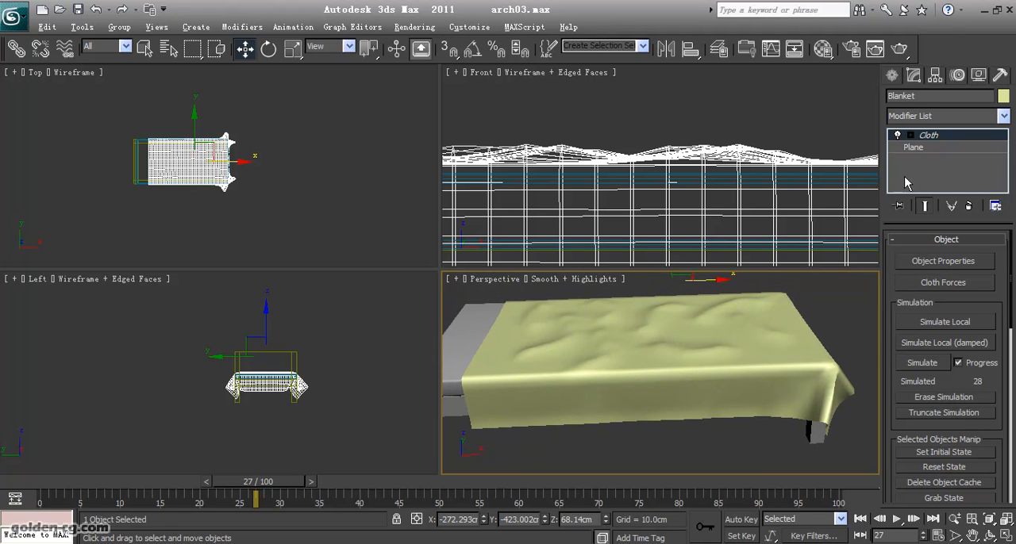
click(910, 135)
click(1002, 158)
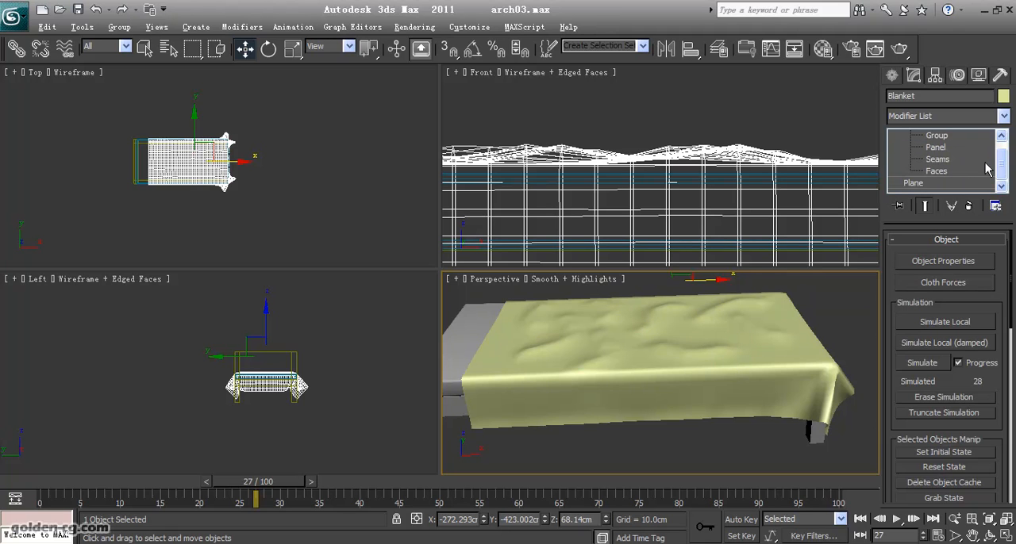
click(958, 172)
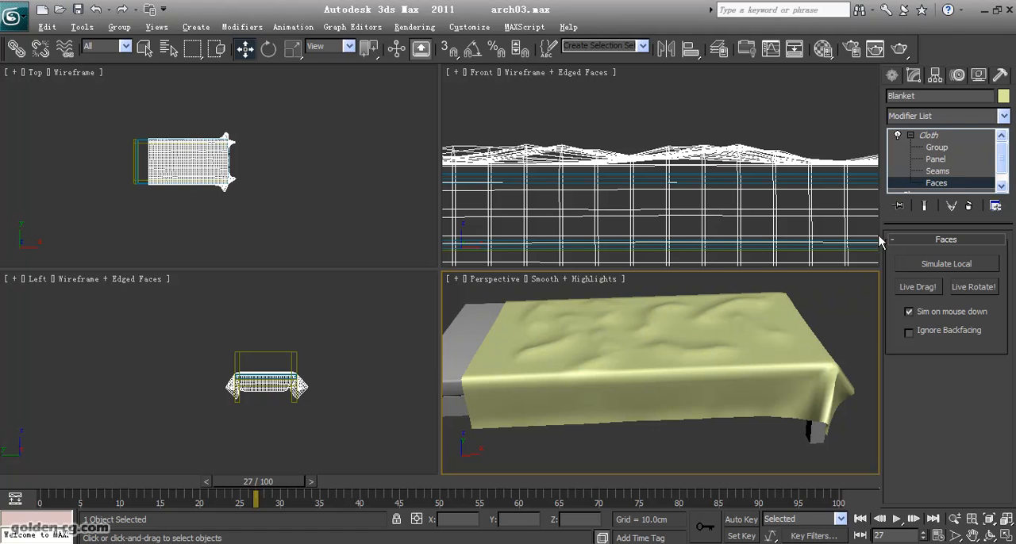
scroll(289, 201, up, 4)
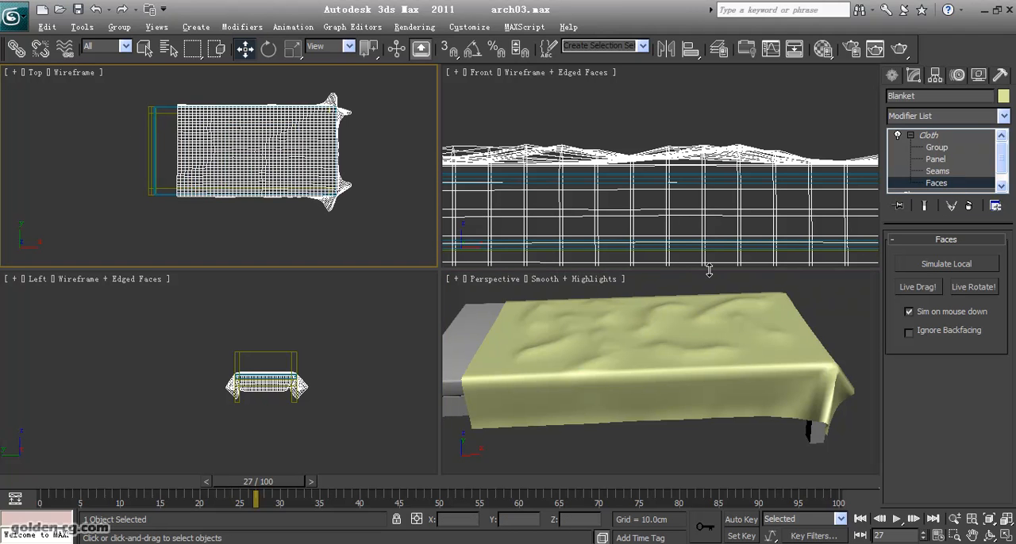
click(902, 264)
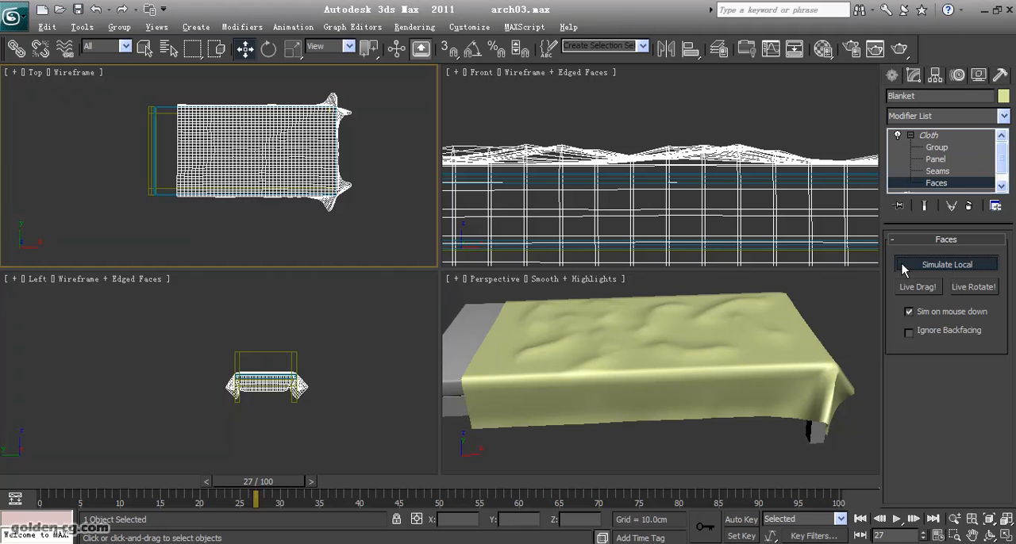
click(937, 290)
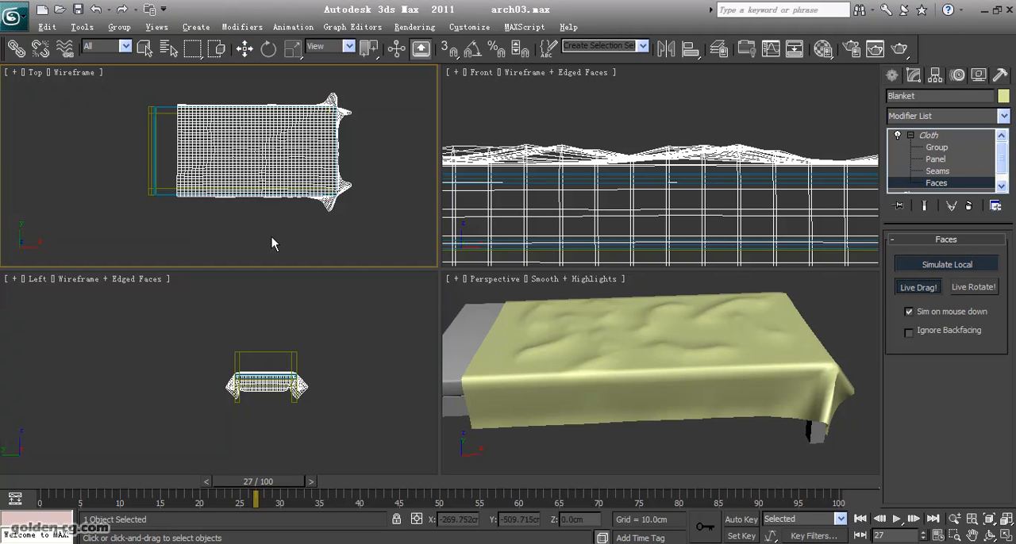
- In the Top view, live-drag patches of faces along the Blanket's near long side, working from the head end toward the foot
drag(189, 221, 221, 174)
middle_drag(219, 214, 214, 219)
scroll(214, 219, up, 2)
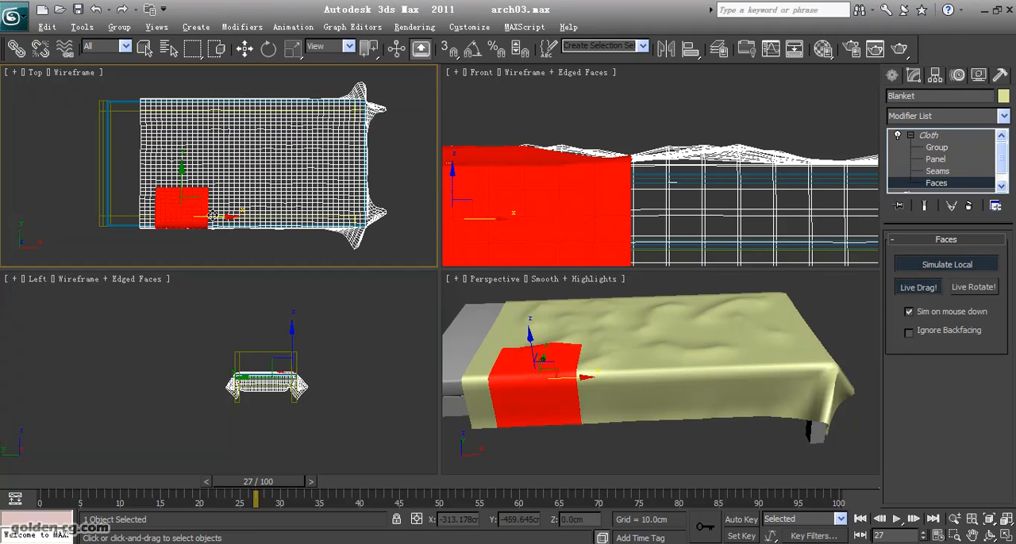
drag(160, 253, 169, 177)
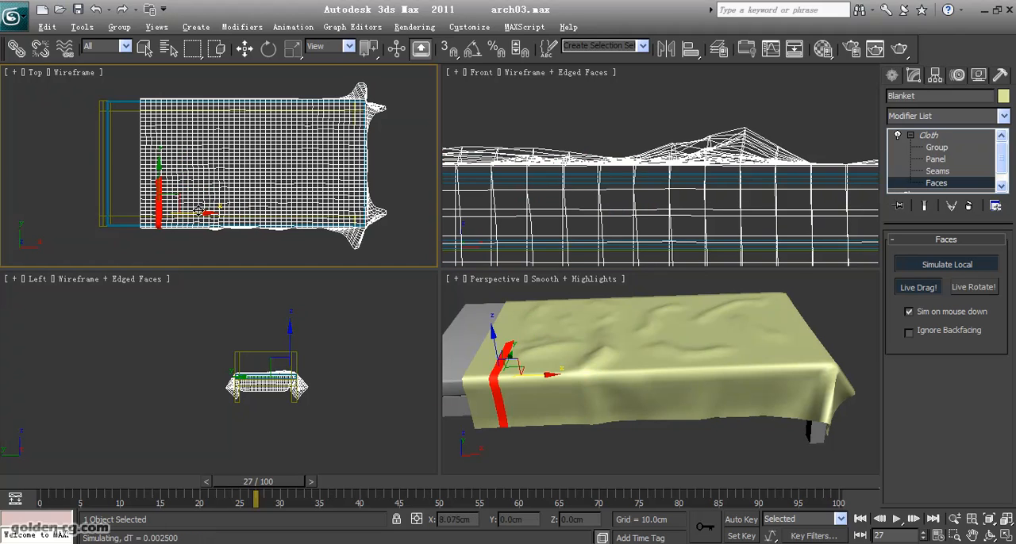
drag(242, 173, 274, 215)
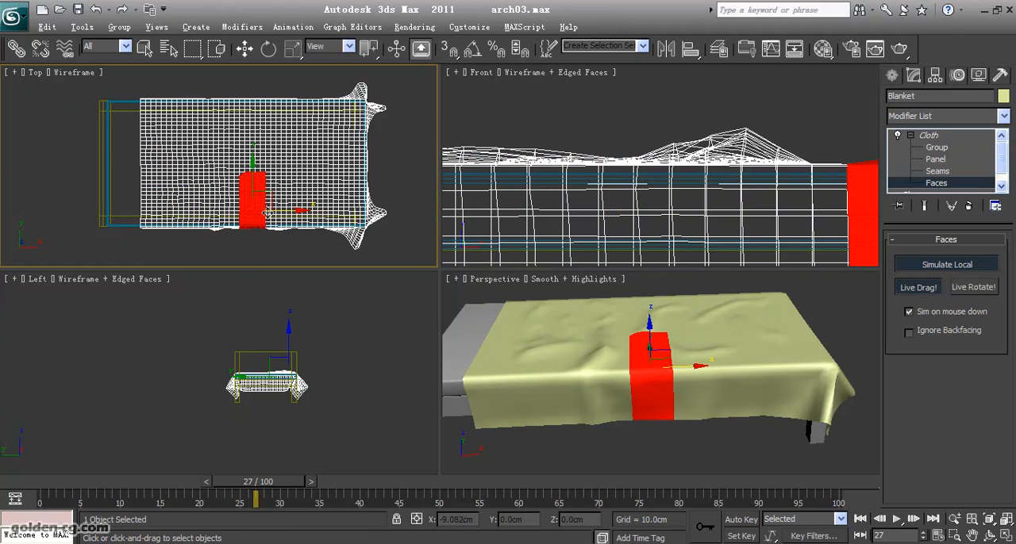
drag(288, 250, 306, 160)
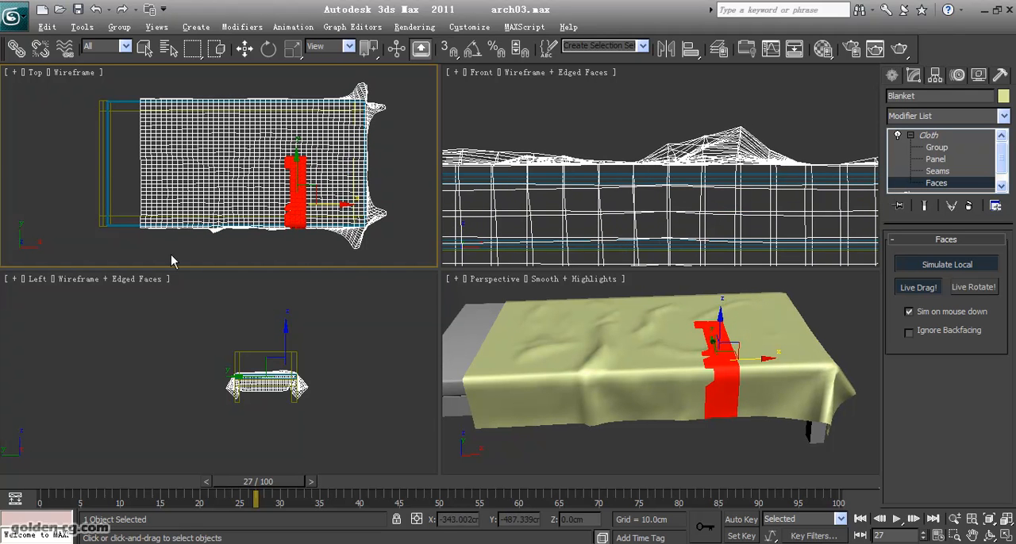
- Shift further strips of faces lengthwise near the Blanket's head end and middle to bunch the cloth into folds
drag(171, 260, 199, 171)
click(217, 215)
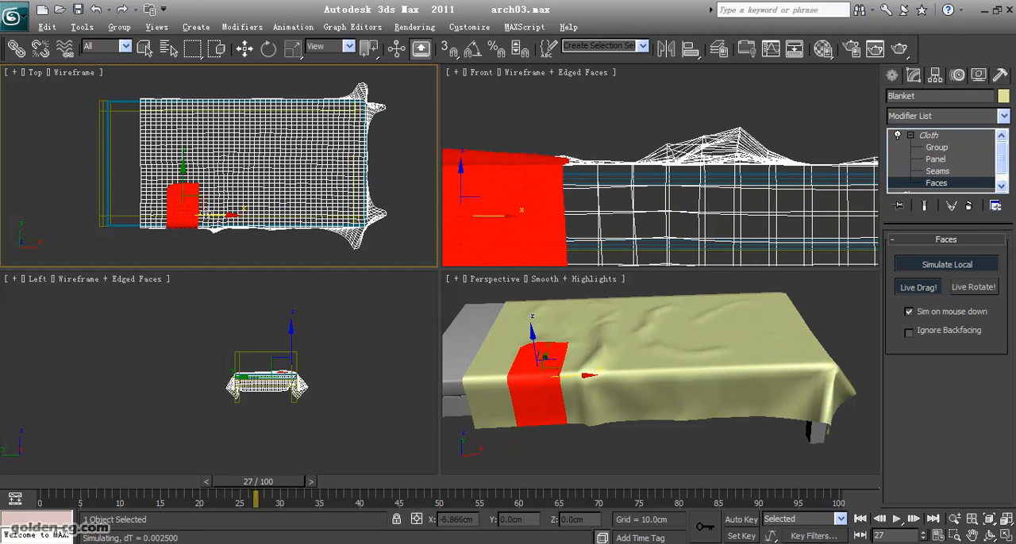
drag(165, 240, 183, 187)
click(201, 217)
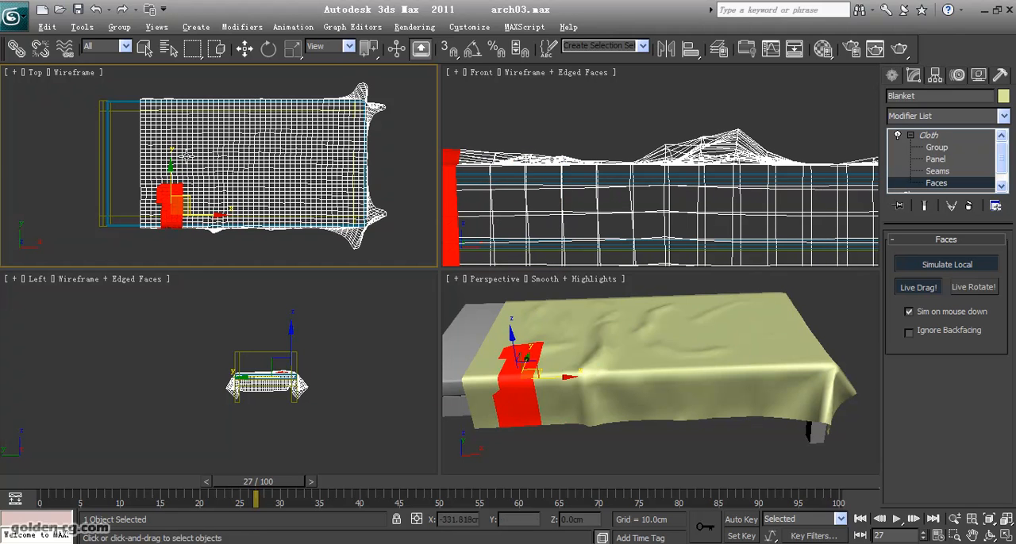
drag(247, 266, 252, 163)
drag(297, 200, 301, 200)
drag(174, 247, 177, 149)
drag(219, 200, 239, 200)
- Push the faces at the Blanket's head-end corner toward the foot of the bed to gather the near side
drag(146, 261, 172, 179)
scroll(594, 203, down, 7)
middle_drag(594, 214, 642, 216)
drag(585, 213, 632, 172)
drag(125, 236, 160, 174)
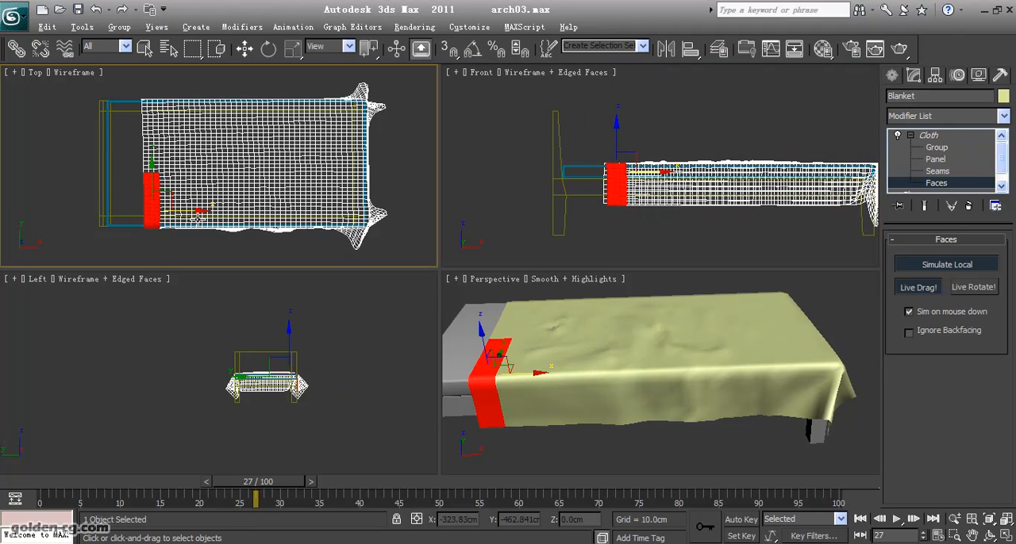
drag(186, 210, 281, 213)
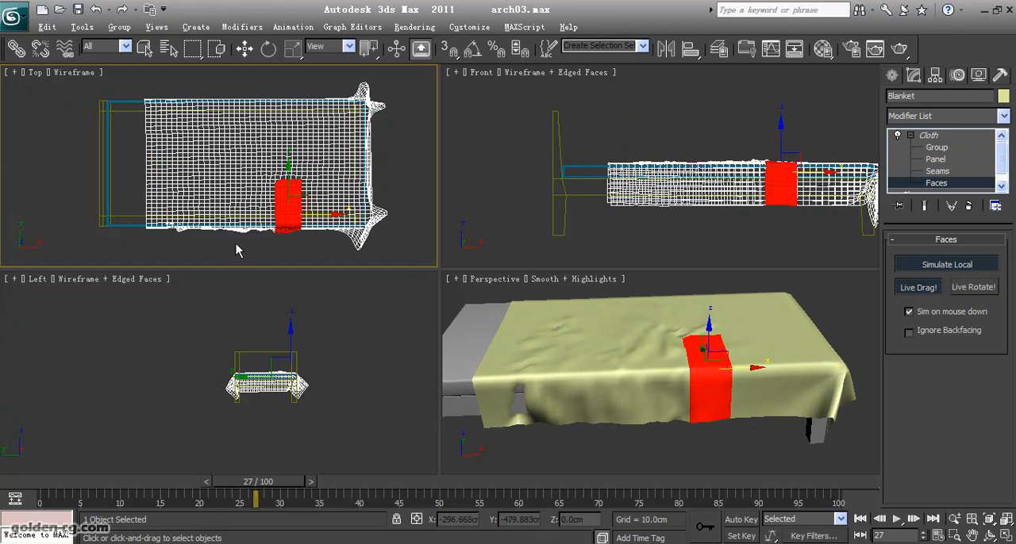
- Rework the overhanging faces around the Blanket's near head-end corner with small live drags in the Top view
drag(145, 246, 159, 214)
drag(121, 252, 160, 208)
drag(200, 251, 200, 174)
drag(213, 212, 218, 212)
drag(132, 249, 183, 181)
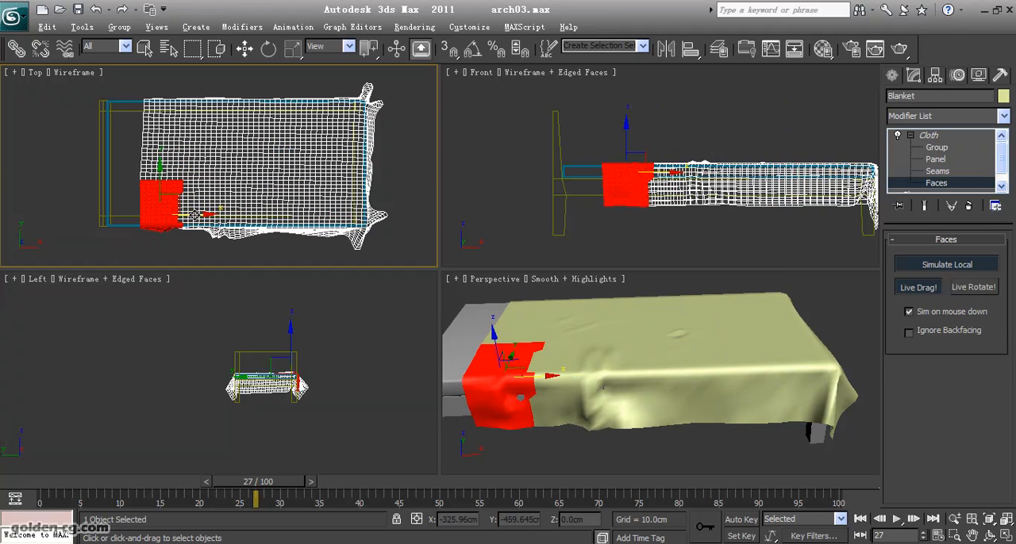
drag(195, 215, 184, 230)
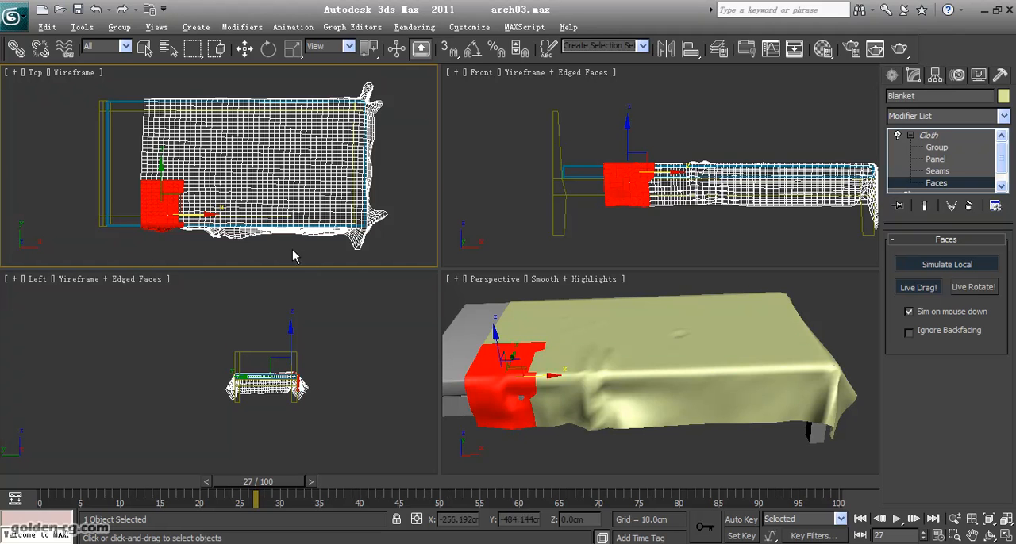
- Live-drag long strips of faces in the middle of the Blanket's near half lengthwise, including one toward the head end
drag(293, 251, 286, 131)
drag(318, 203, 330, 203)
drag(320, 204, 323, 205)
drag(274, 259, 262, 153)
drag(304, 200, 239, 195)
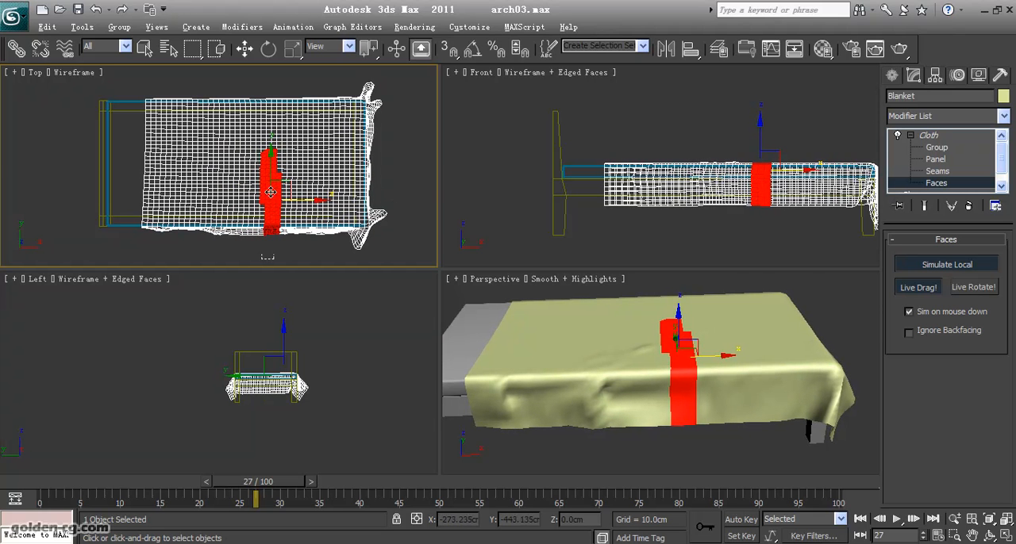
- Pull wide face strips on both sides of the Blanket's middle to form a deep crease across the near half
drag(253, 229, 240, 246)
drag(290, 192, 214, 151)
drag(215, 185, 336, 149)
drag(334, 184, 305, 201)
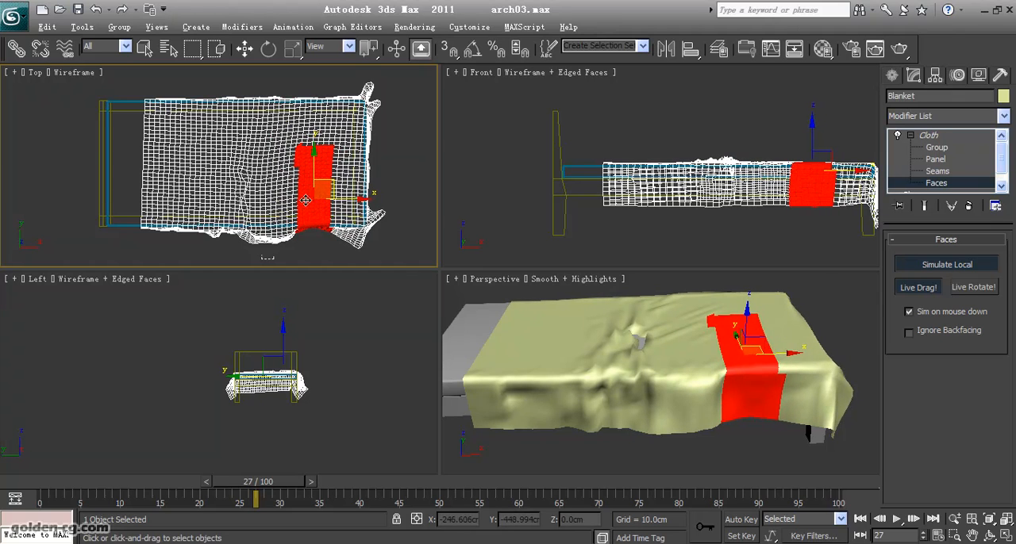
drag(191, 238, 160, 151)
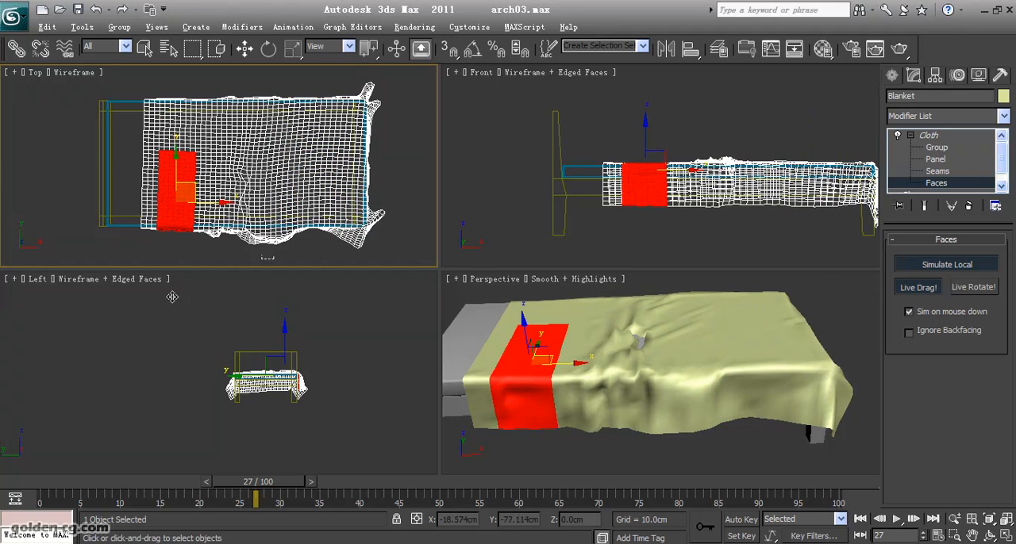
drag(126, 341, 121, 342)
- Turn off the local face simulation, erase the Blanket's cloth simulation and run the full simulation again
right_click(590, 446)
click(590, 452)
click(989, 536)
drag(660, 418, 643, 398)
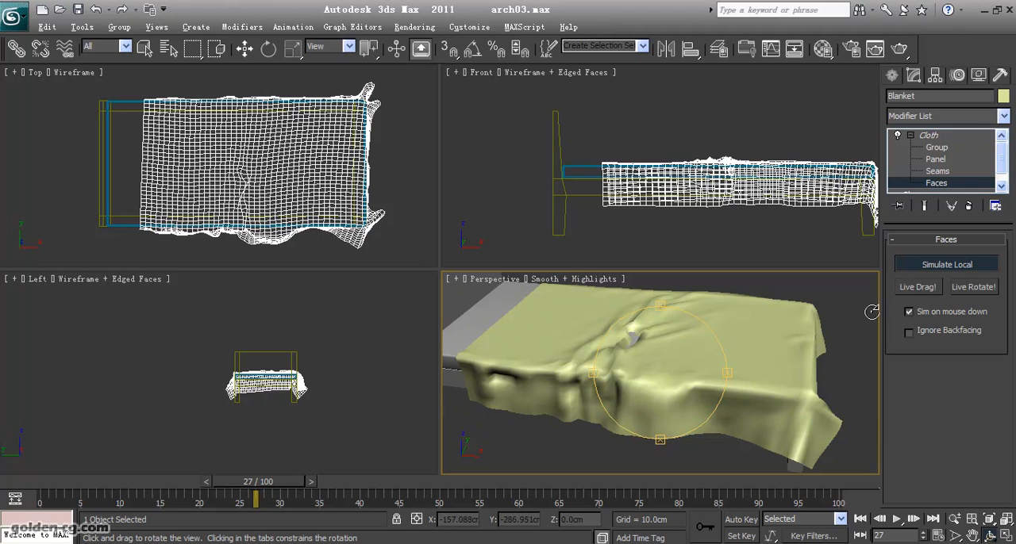
click(912, 266)
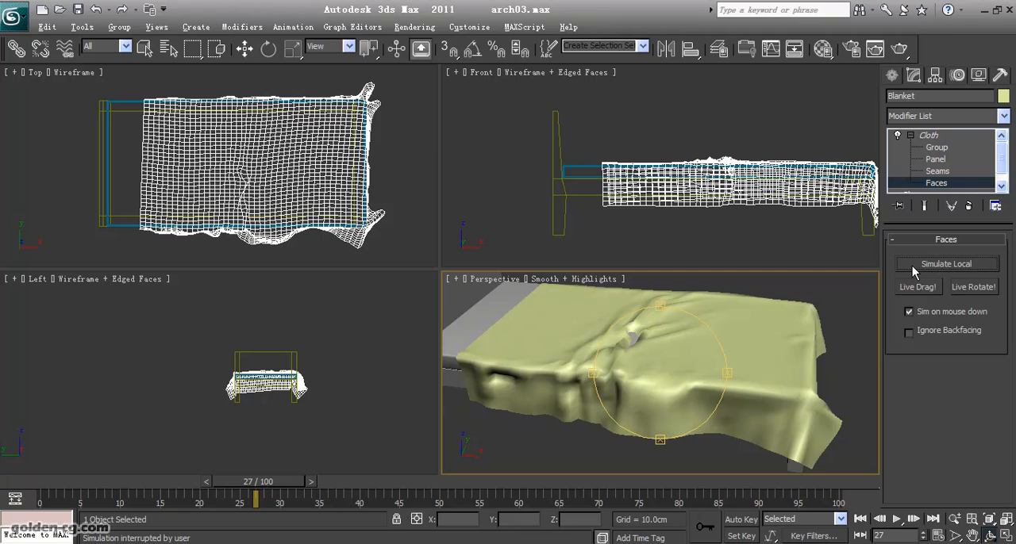
click(960, 184)
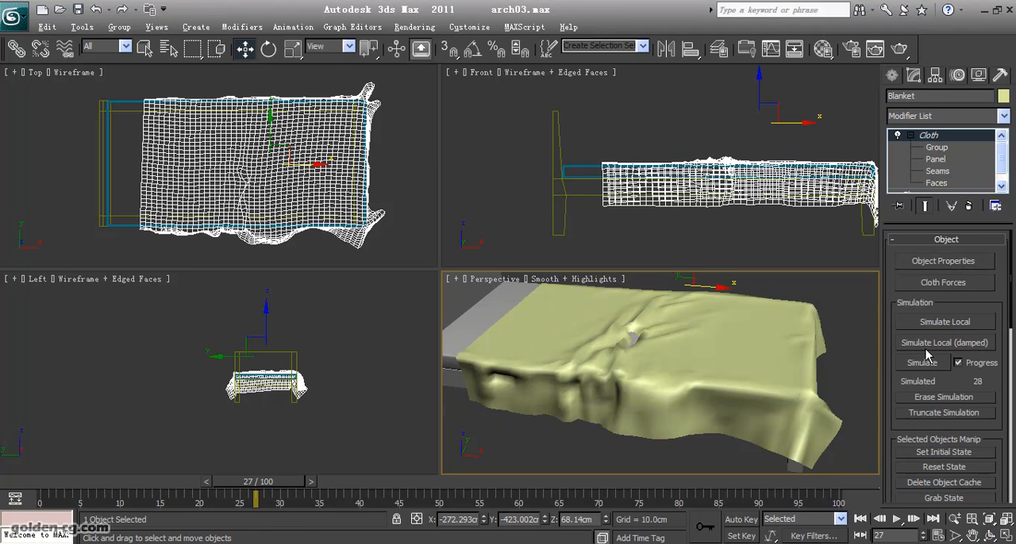
click(953, 398)
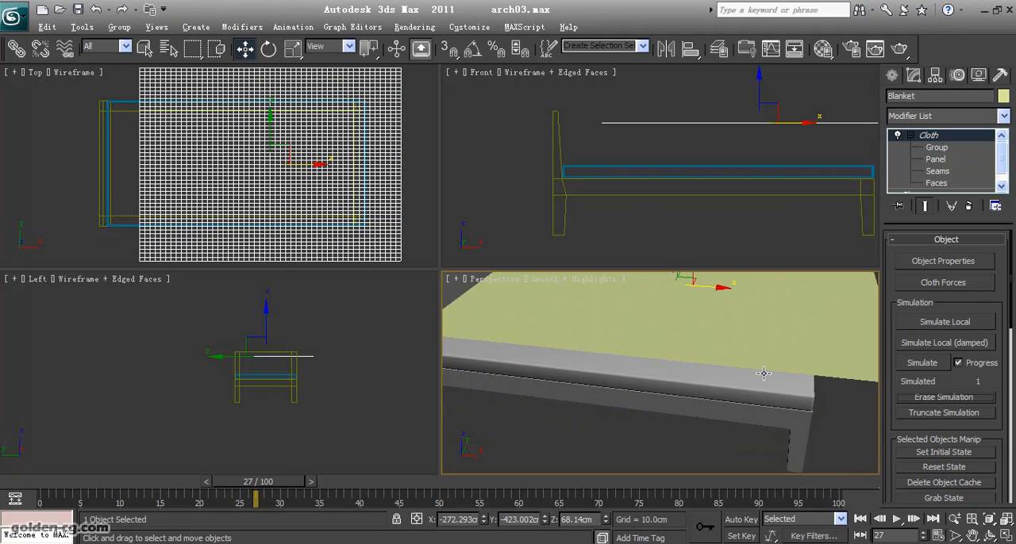
click(923, 364)
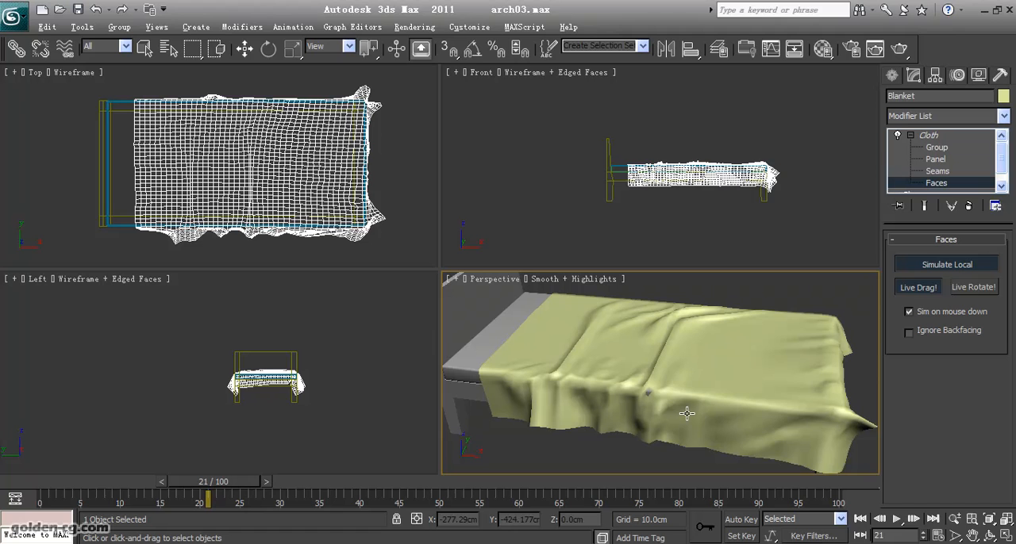
- Turn off Simulate Local and Live Drag for the Blanket's faces and clear the face selection
drag(284, 251, 305, 167)
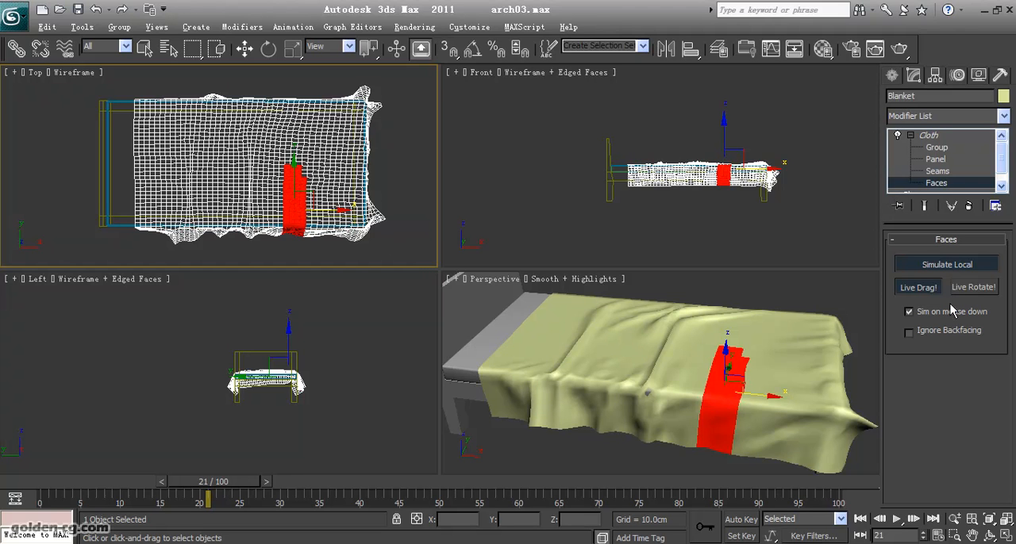
click(939, 269)
click(929, 288)
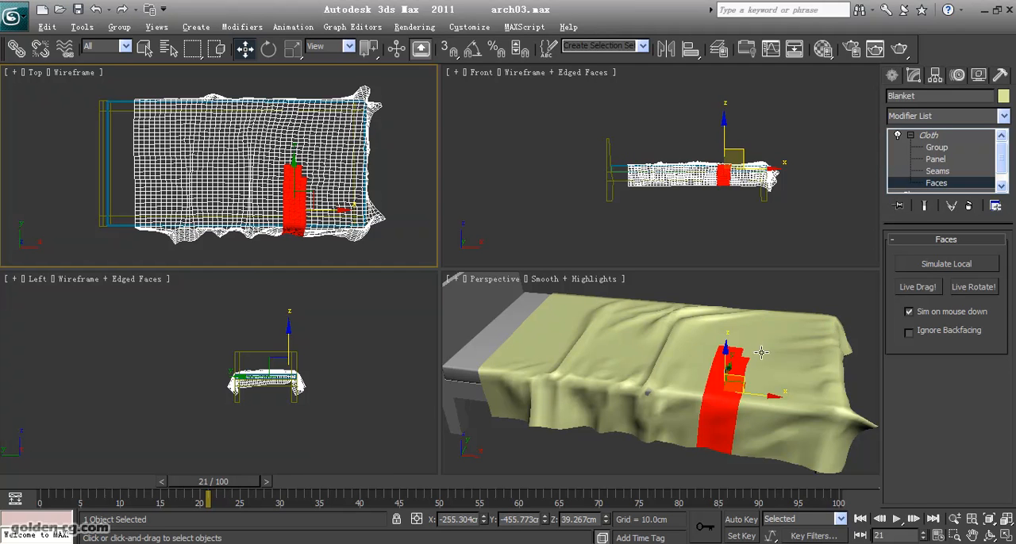
click(571, 459)
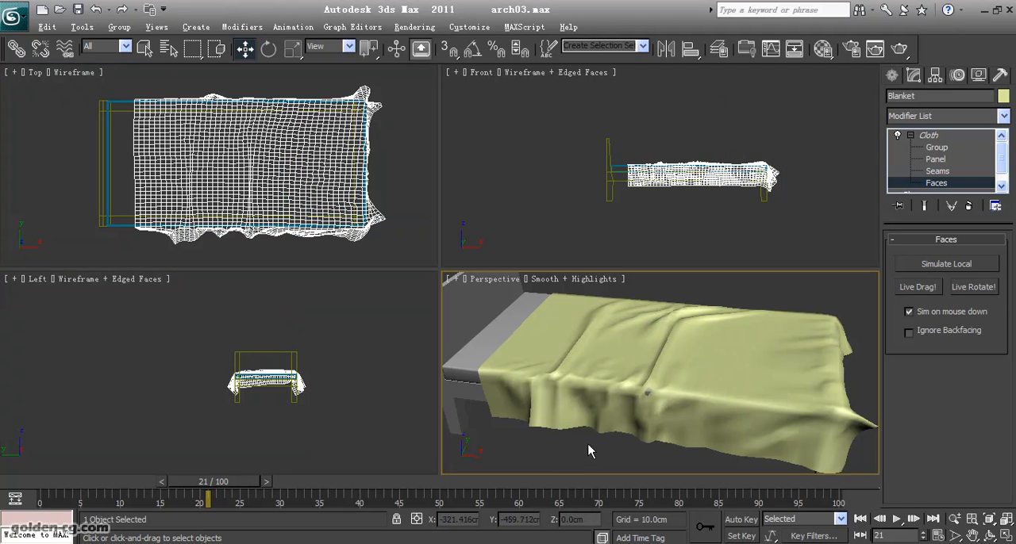
- Examine the folds along the Blanket's near edge close up and as a whole in the Perspective view
scroll(579, 433, up, 6)
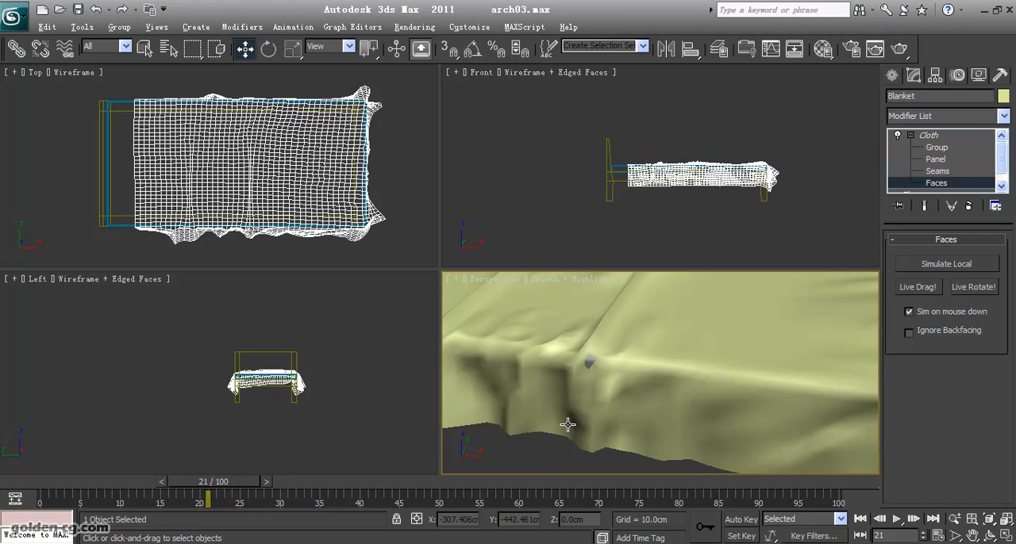
scroll(567, 425, down, 6)
middle_drag(695, 438, 695, 447)
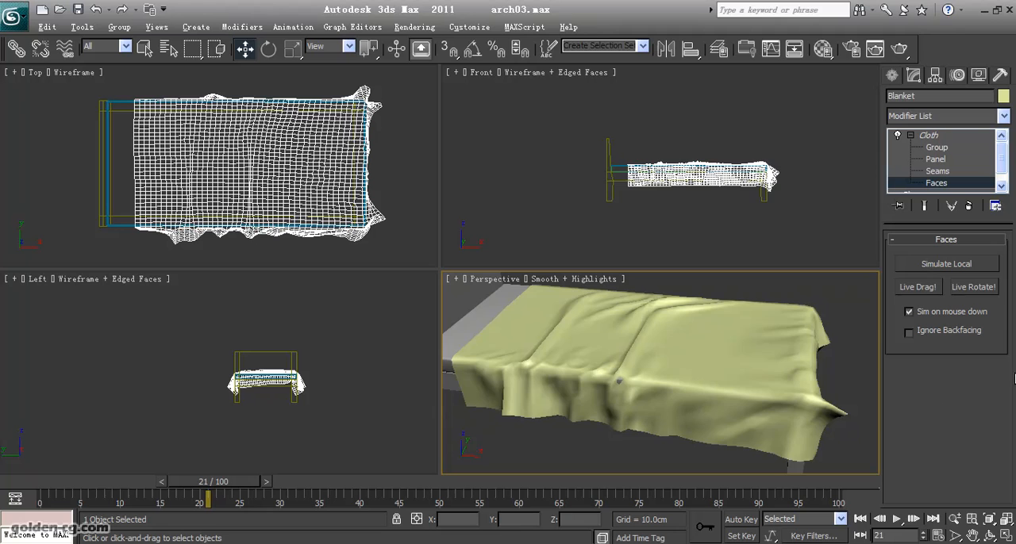
scroll(737, 397, up, 5)
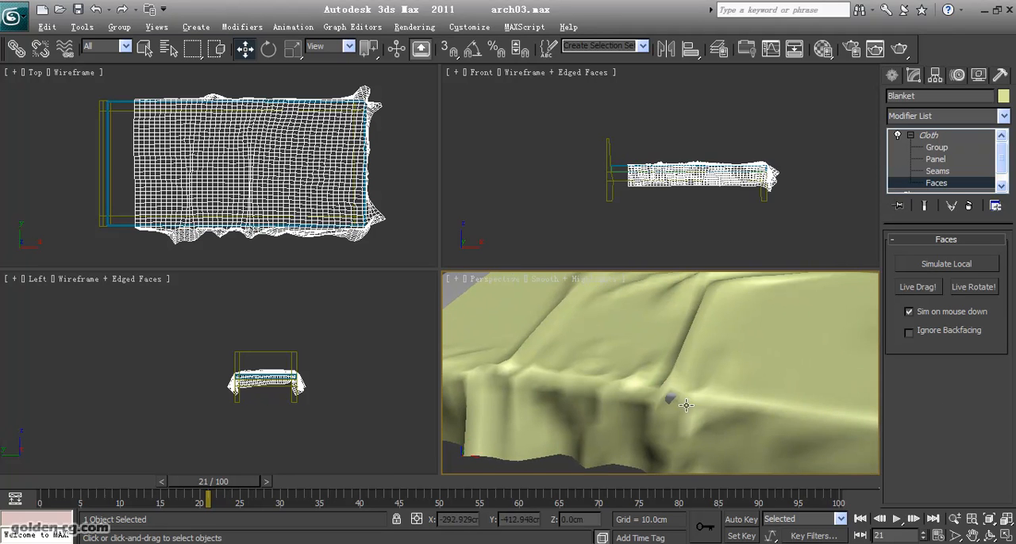
scroll(655, 409, down, 6)
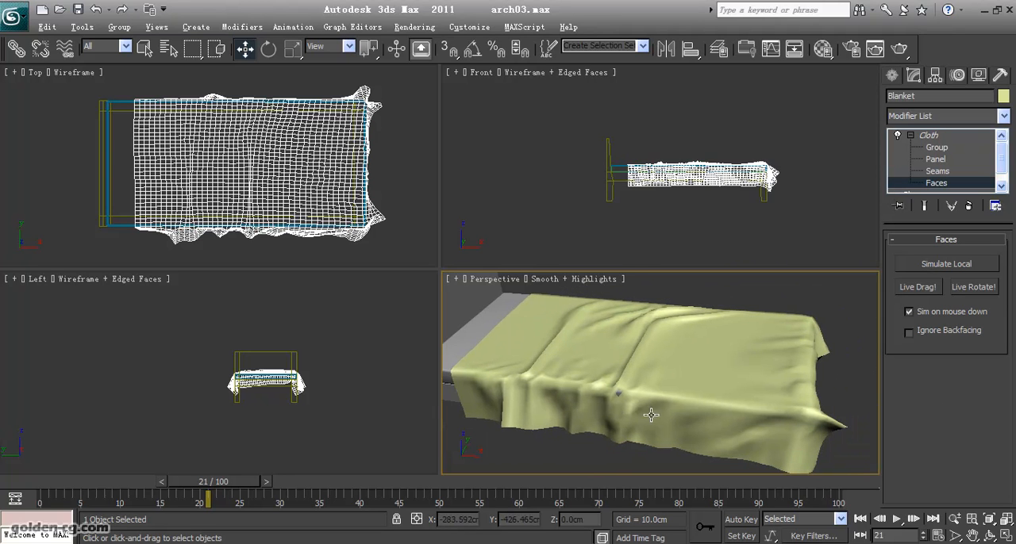
click(688, 452)
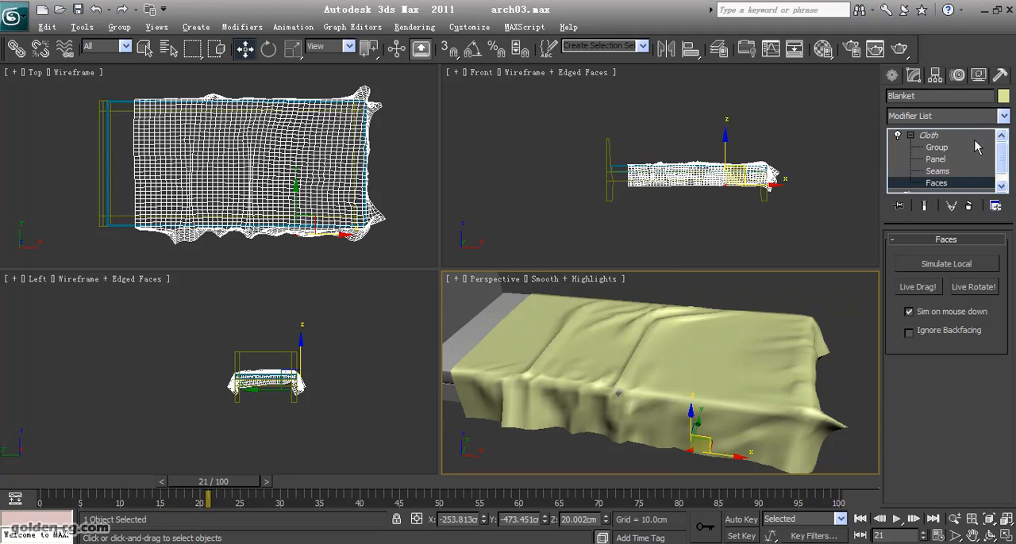
- Convert the draped Blanket to an Editable Poly and return the timeline to frame 0
click(933, 136)
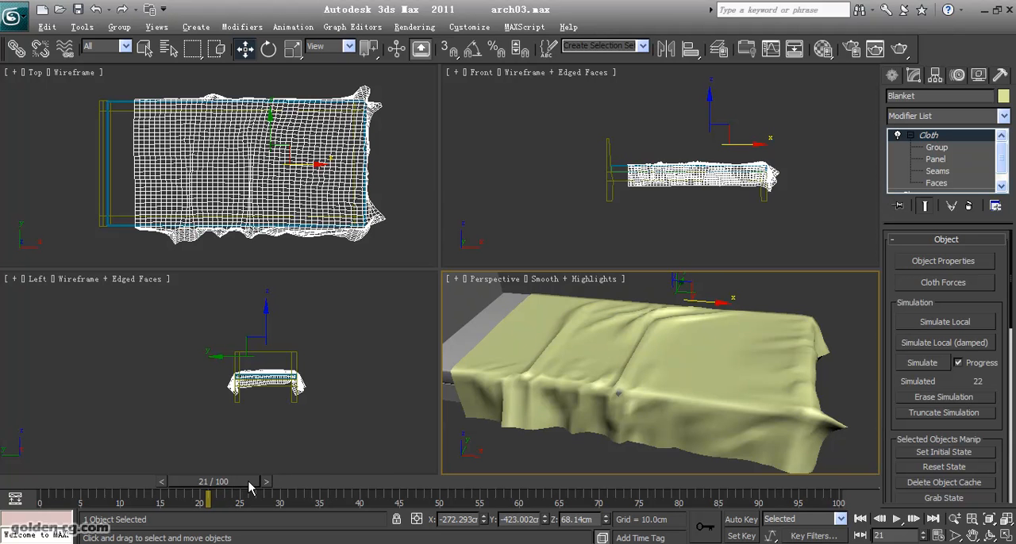
mouse_move(248, 487)
mouse_down()
mouse_move(109, 486)
mouse_move(265, 489)
mouse_move(71, 484)
mouse_move(252, 487)
mouse_up()
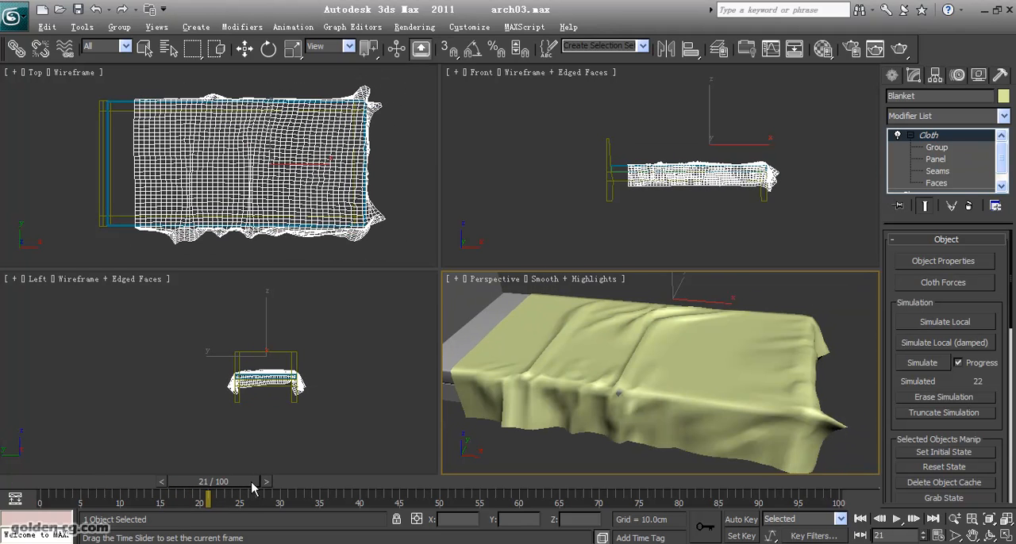
key(w)
right_click(514, 334)
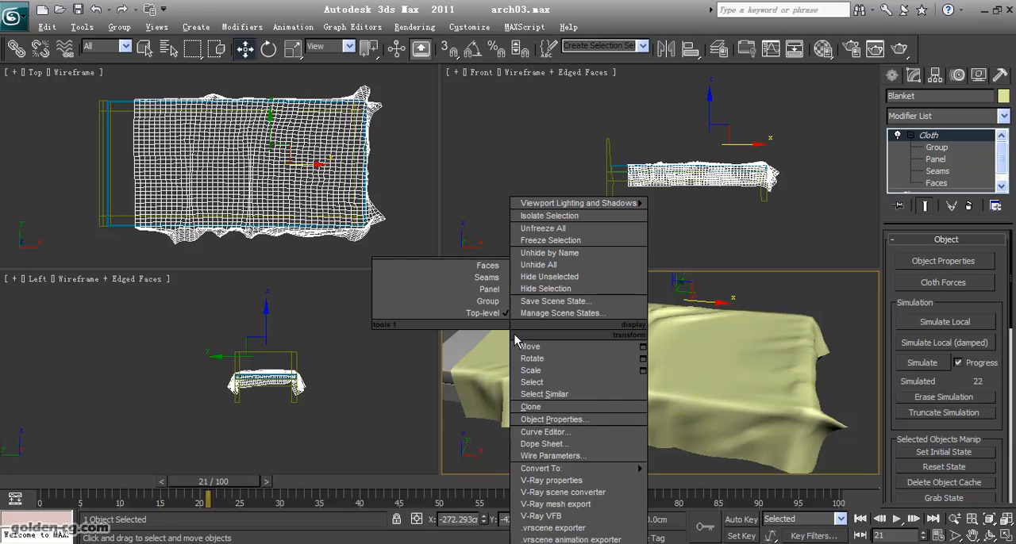
mouse_move(555, 469)
click(712, 480)
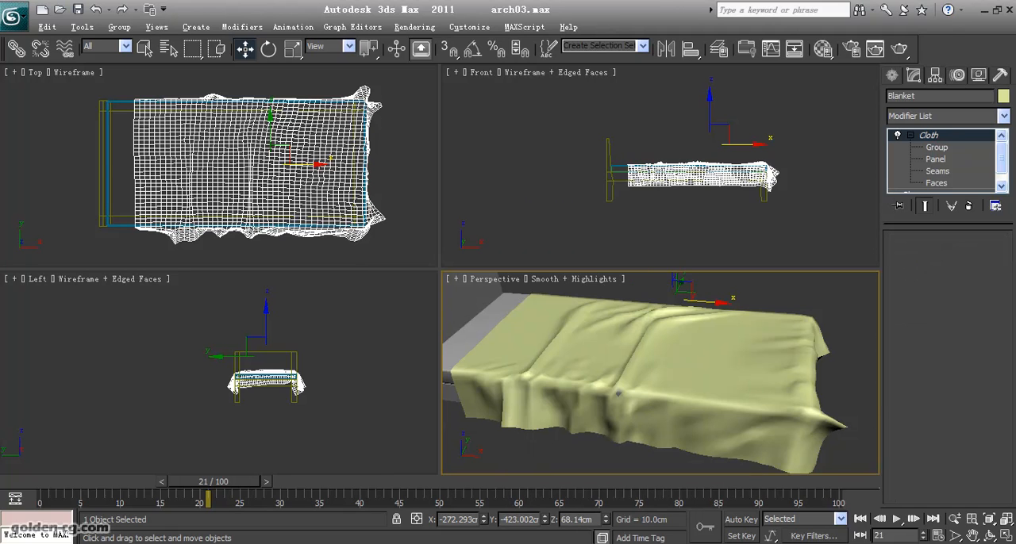
drag(232, 490, 292, 492)
key(Home)
key(w)
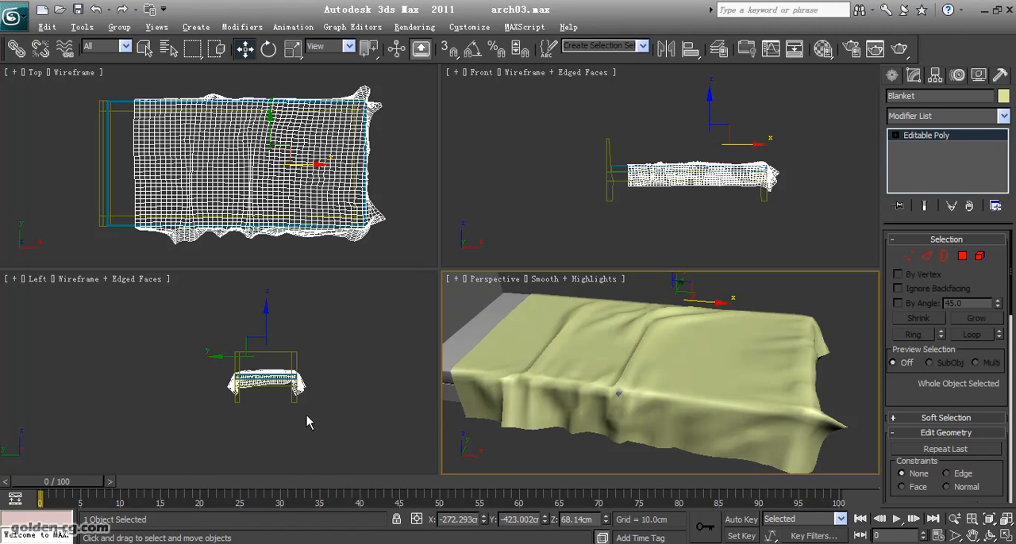
- Select the whole border of the Blanket's near long side by expanding one edge with Loop
click(927, 257)
scroll(640, 431, up, 10)
middle_drag(531, 439, 710, 353)
click(702, 326)
alt+middle_drag(767, 386, 842, 418)
click(972, 334)
- Add the Blanket's head-end and foot-end border edges to the selection and expand them with Loop
ctrl+click(656, 420)
middle_drag(551, 381, 798, 392)
middle_drag(614, 379, 677, 410)
ctrl+click(821, 410)
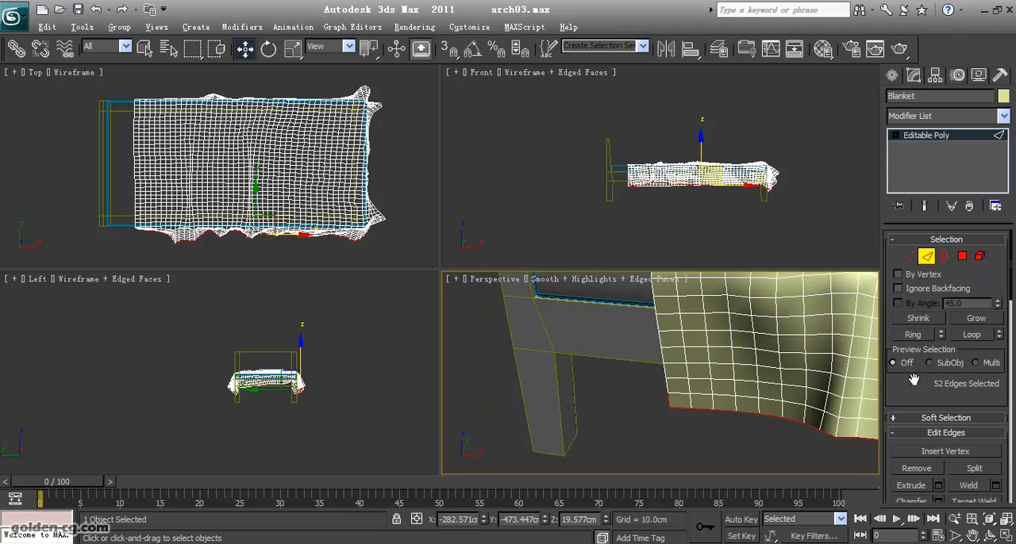
click(971, 334)
key(z)
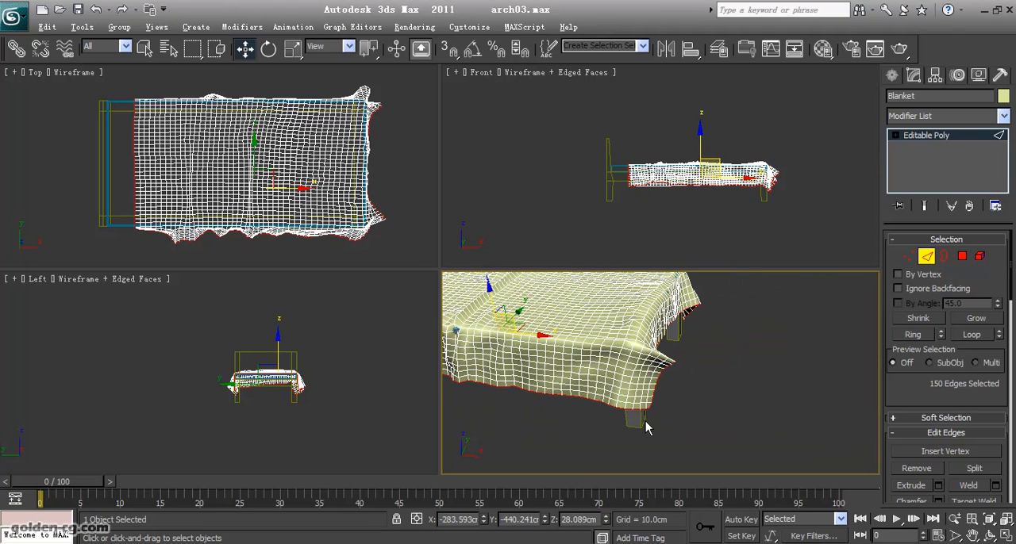
- Add the border of the Blanket's far long side to the edge selection using Loop
click(987, 533)
drag(547, 350, 620, 380)
right_click(620, 379)
scroll(581, 362, up, 2)
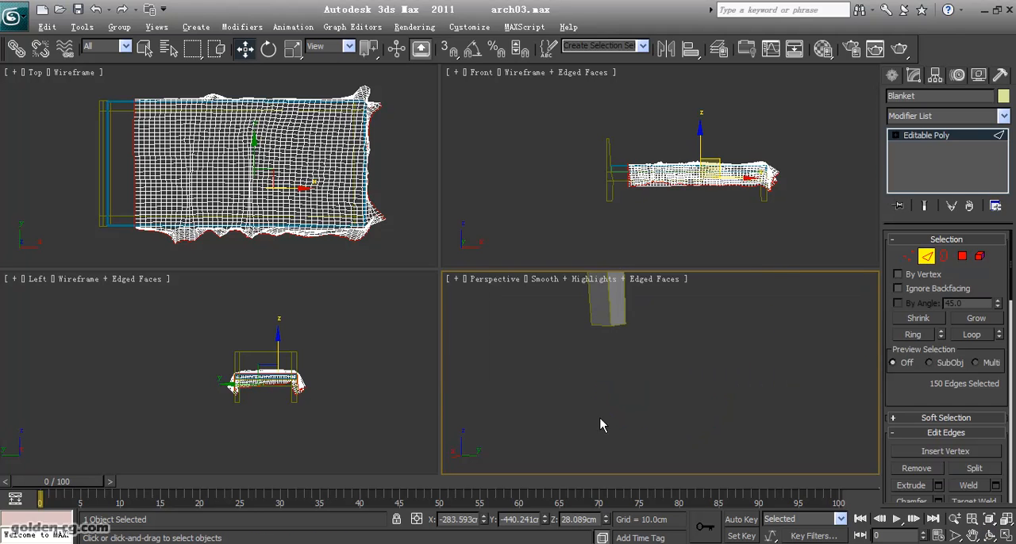
scroll(600, 428, down, 1)
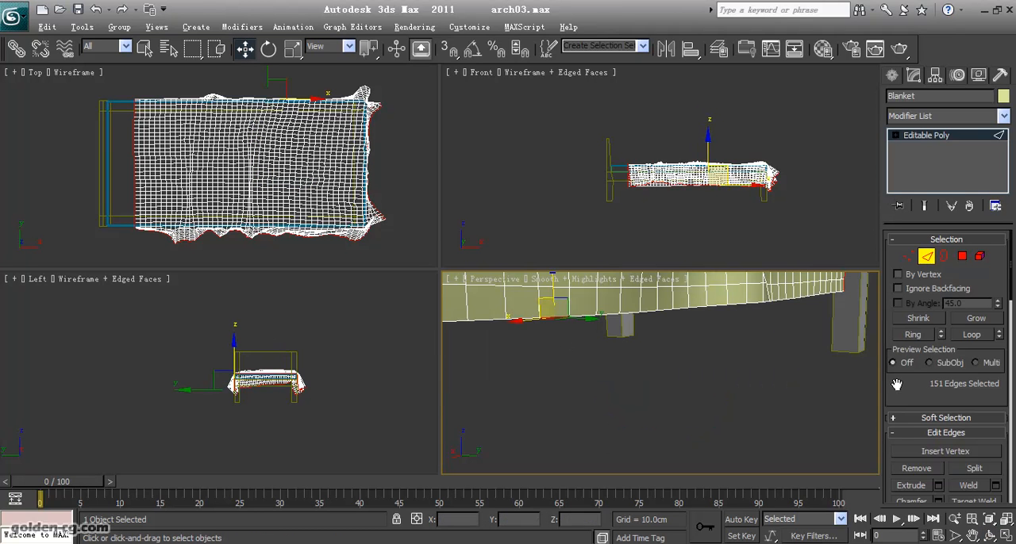
click(972, 334)
scroll(626, 342, down, 3)
middle_drag(702, 385, 719, 359)
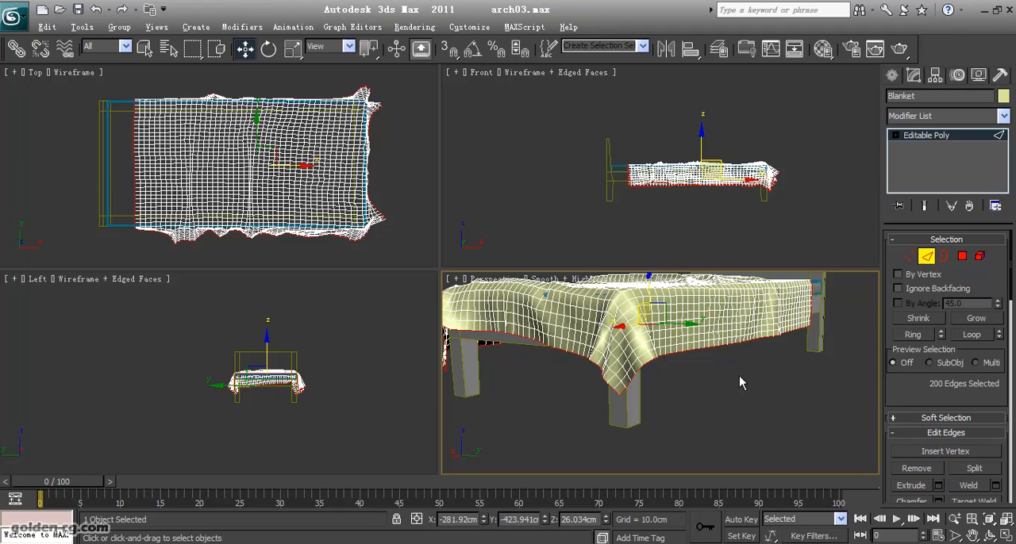
- Create a linear shape named Blanket_Edge from the selected border edges and leave the Blanket's edge editing
scroll(913, 397, down, 2)
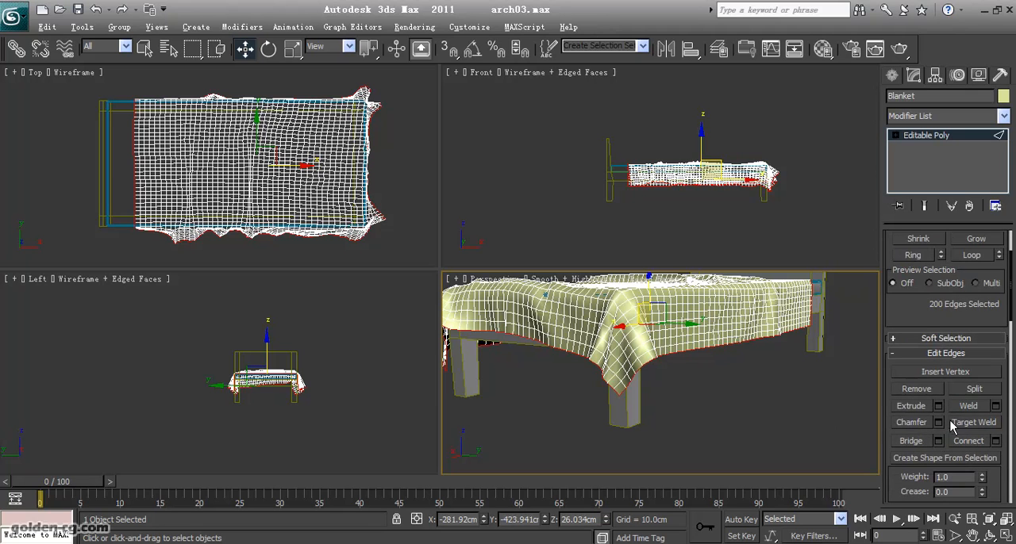
scroll(951, 424, down, 5)
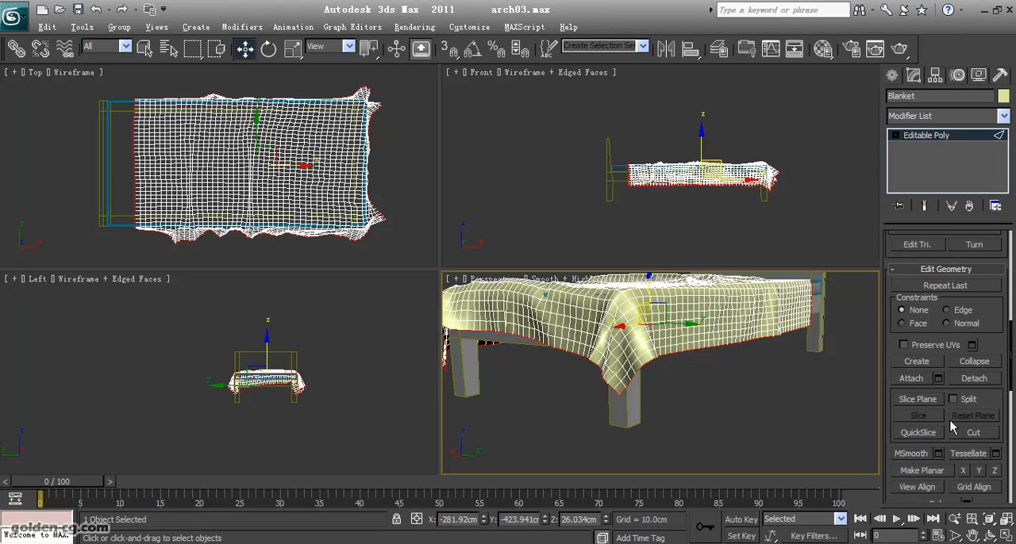
scroll(949, 420, up, 1)
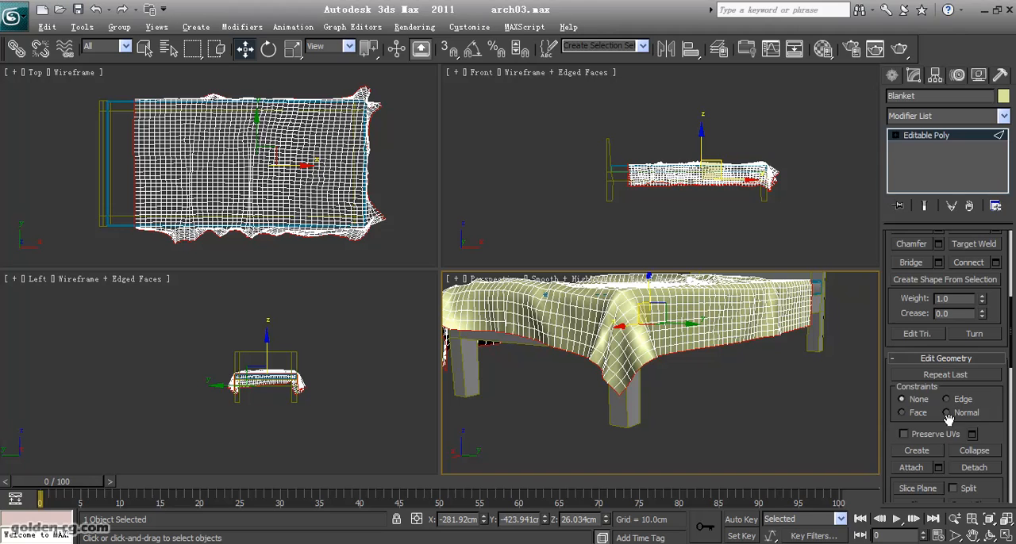
click(943, 281)
click(533, 283)
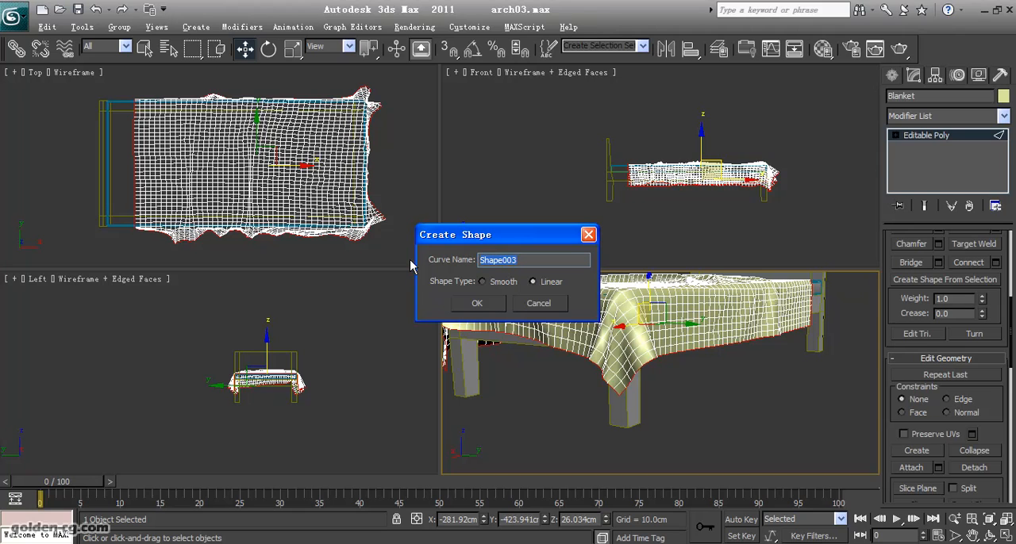
text(Blanket_Edge)
click(465, 307)
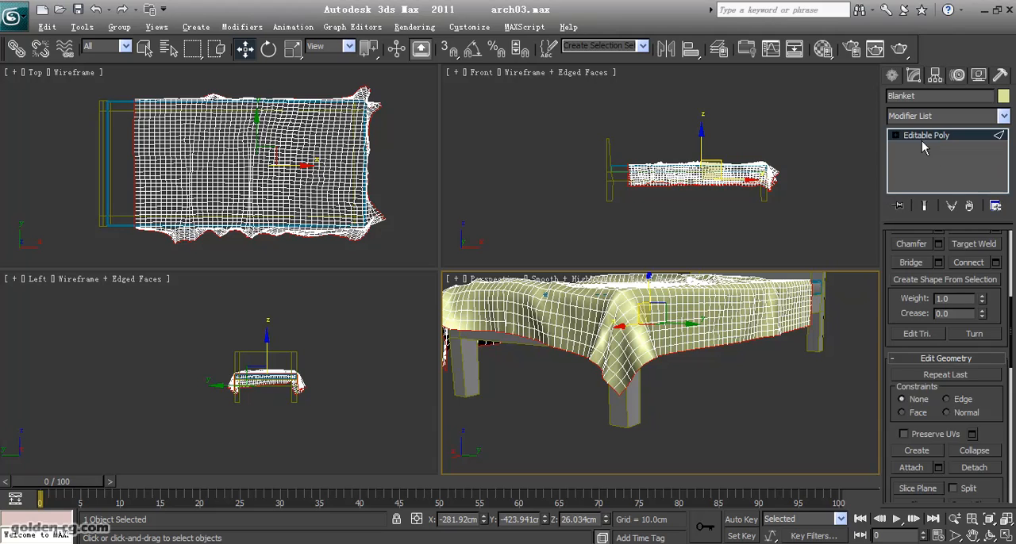
click(711, 376)
- Select the Blanket_Edge spline and set its radial rendering thickness to 0.5 cm
click(700, 350)
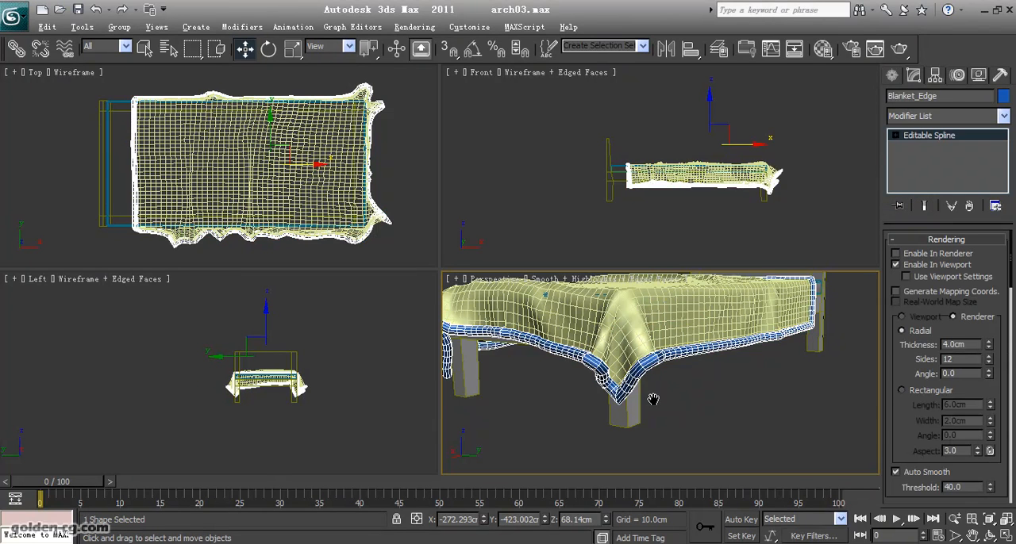
scroll(650, 399, up, 8)
middle_drag(722, 434, 693, 426)
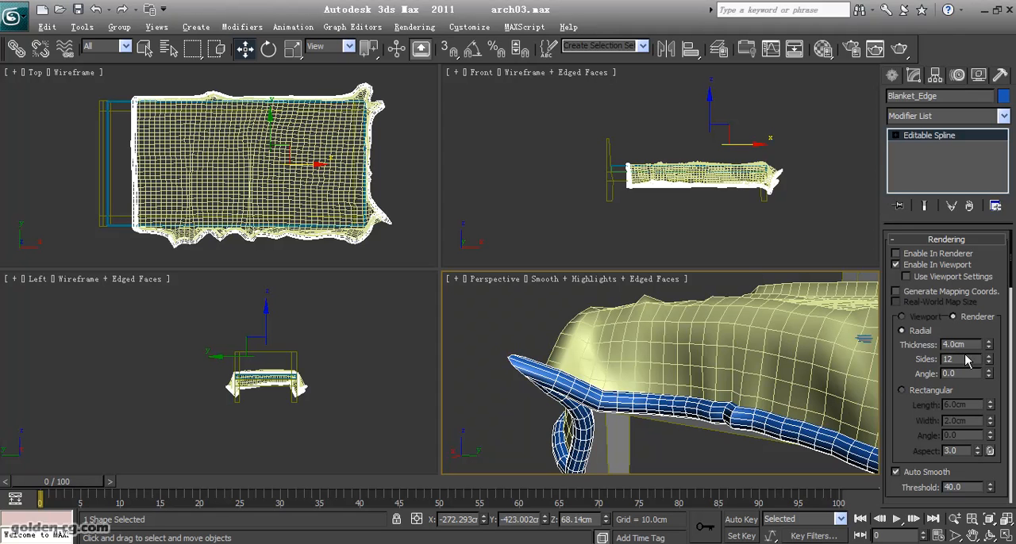
drag(989, 352, 988, 406)
mouse_move(678, 437)
middle_down()
mouse_move(746, 443)
mouse_move(720, 460)
mouse_move(633, 405)
mouse_move(532, 410)
middle_up()
scroll(744, 442, up, 4)
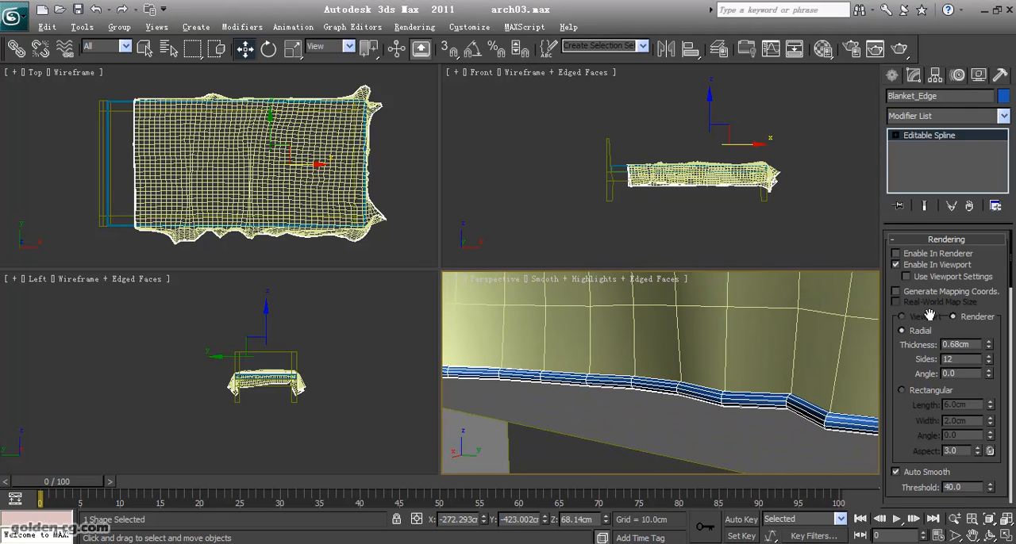
text(0.5)
key(Return)
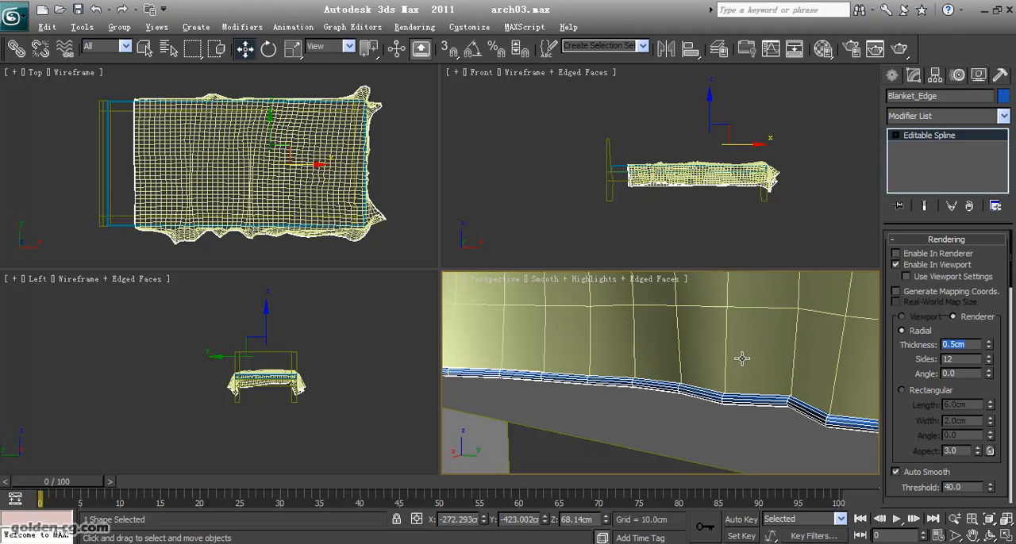
- Check the edge piping against the hem up close and set the Blanket_Edge thickness to 0.4 cm
scroll(741, 352, down, 5)
middle_drag(738, 350, 634, 388)
click(717, 435)
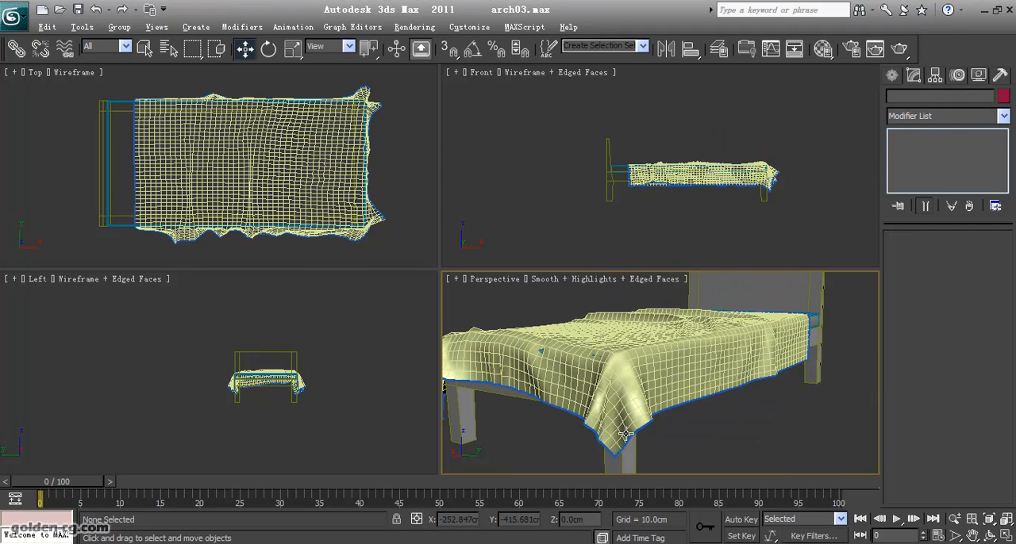
scroll(607, 421, up, 5)
middle_drag(608, 422, 675, 412)
scroll(651, 410, up, 4)
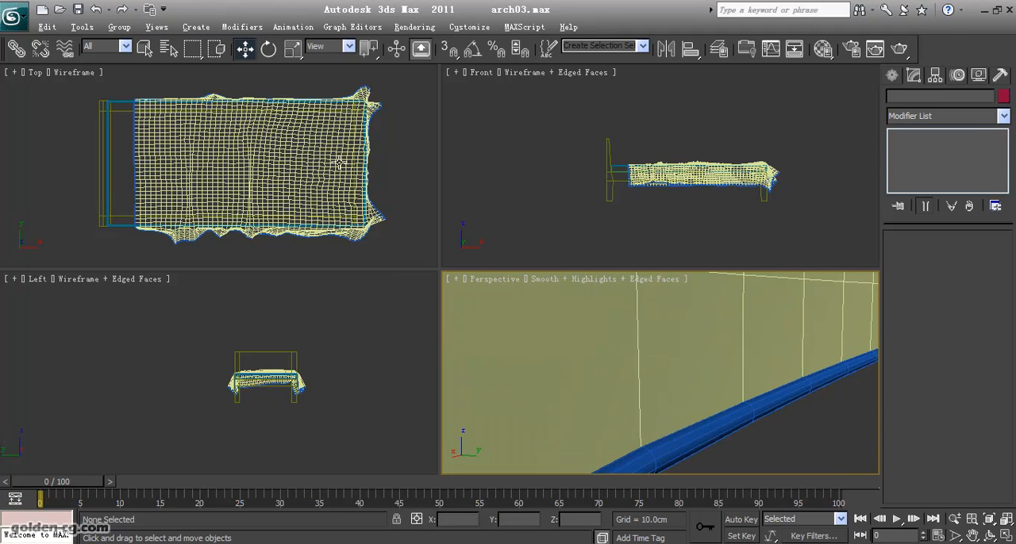
click(708, 434)
scroll(800, 408, down, 3)
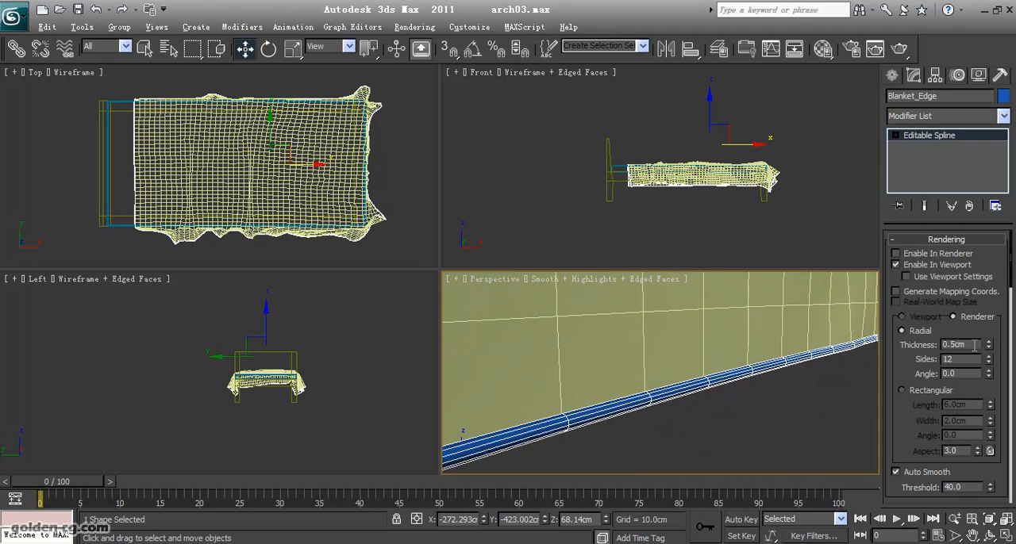
text(0.4)
key(Return)
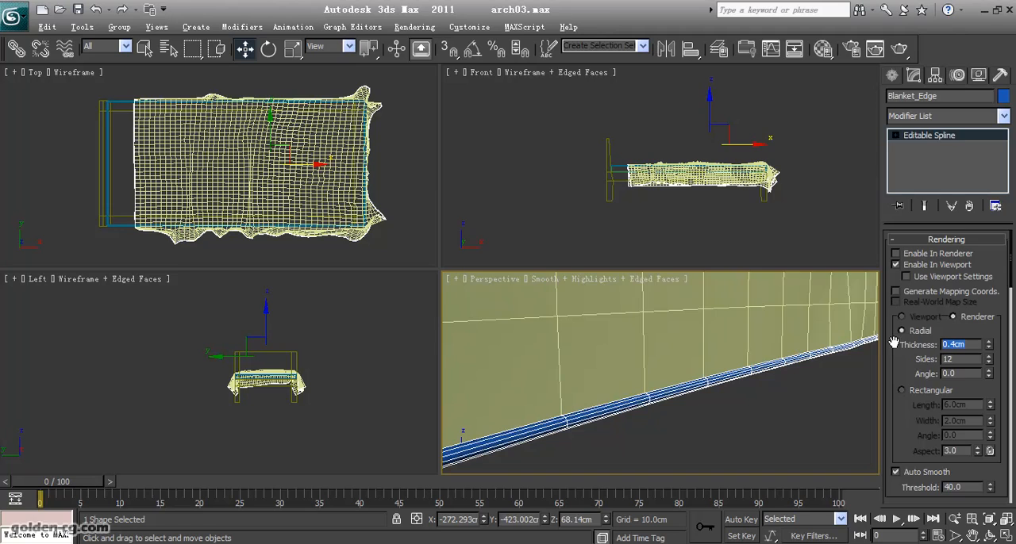
- Select the Blanket and add a Shell modifier to it
click(737, 442)
scroll(735, 437, down, 10)
click(695, 379)
middle_drag(694, 380, 728, 434)
click(988, 538)
drag(699, 381, 694, 406)
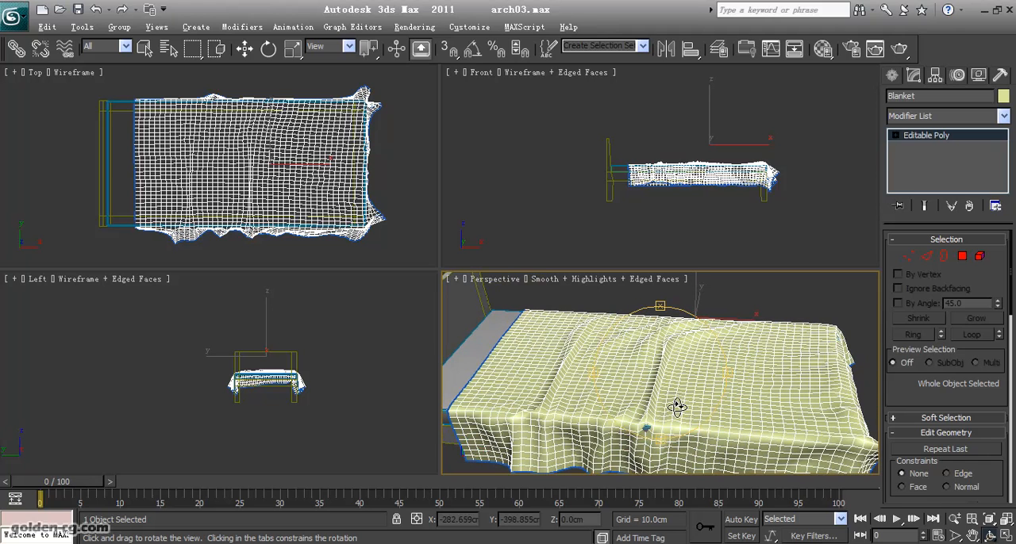
click(922, 116)
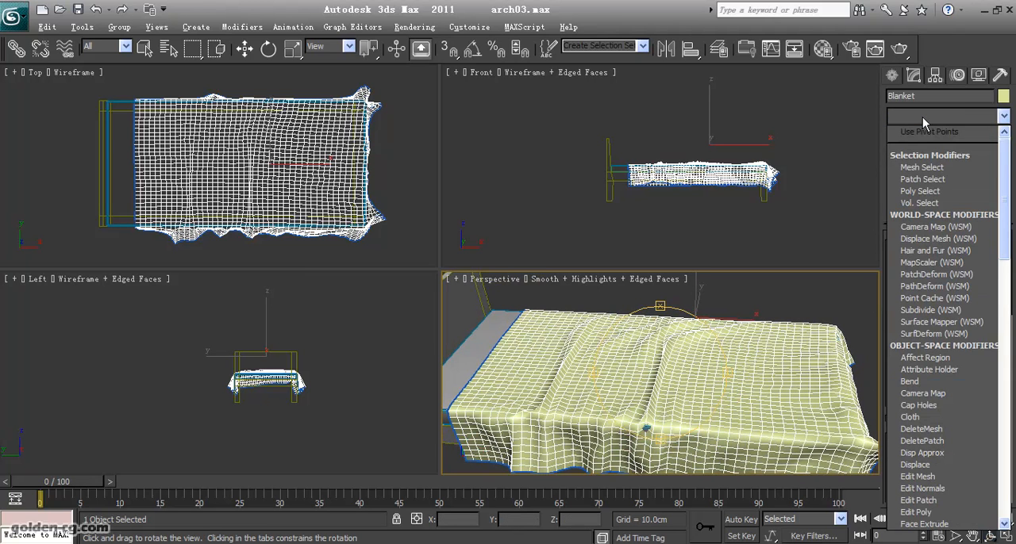
key(s)
key(s)
key(s)
key(s)
key(s)
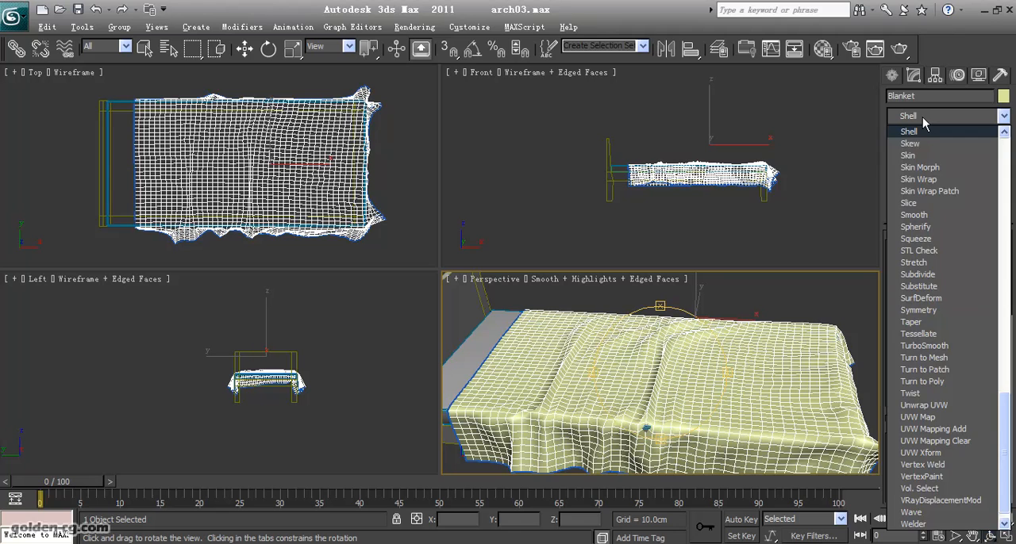
key(Return)
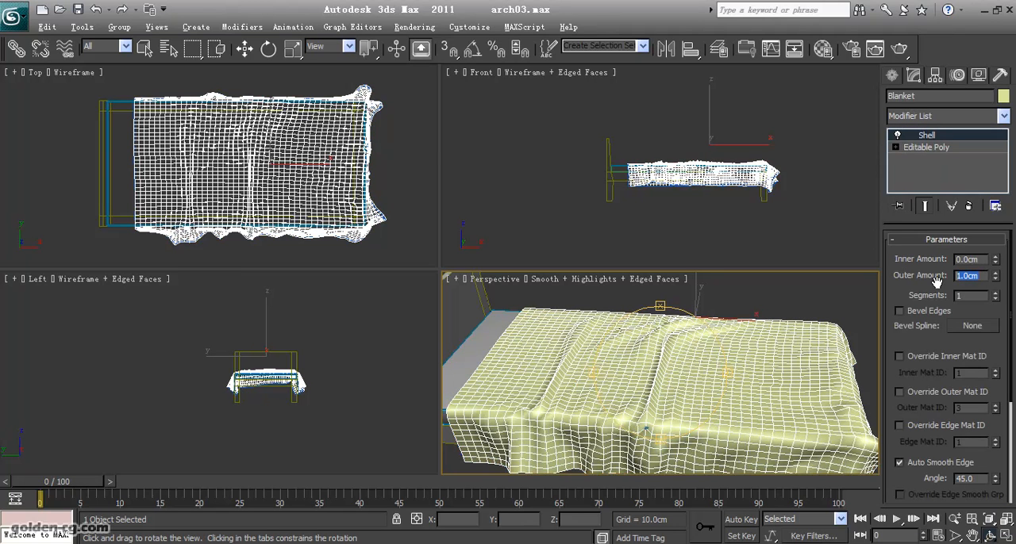
- Set the Blanket's Shell outer amount to 0.5 cm and check the thickness at the head-end corner
text(.5)
key(Return)
drag(619, 366, 694, 334)
scroll(693, 334, up, 5)
middle_drag(694, 334, 712, 304)
scroll(718, 304, up, 2)
scroll(703, 338, up, 2)
scroll(699, 342, down, 4)
middle_drag(698, 341, 693, 346)
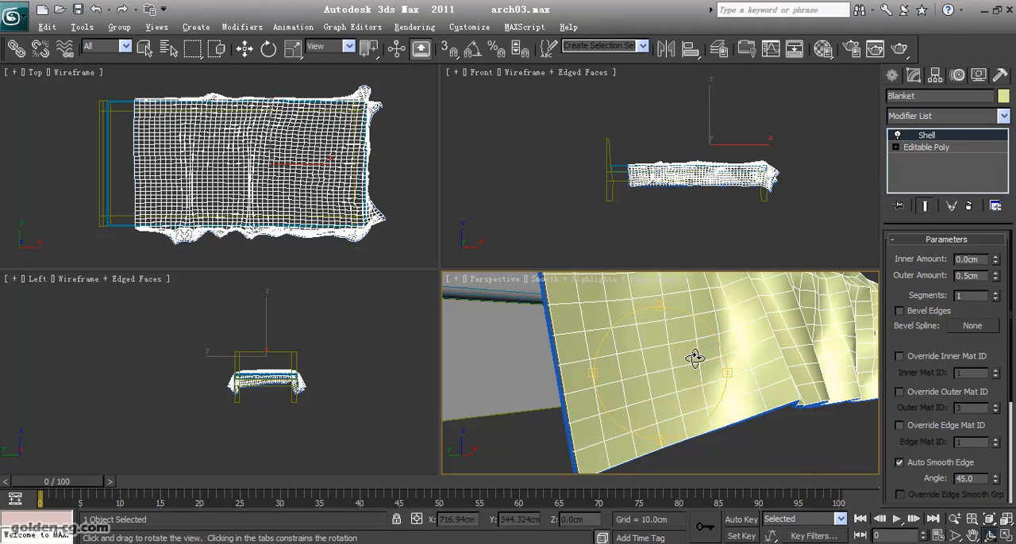
drag(694, 358, 697, 360)
- Try a larger Shell outer amount of 1.38 cm on the Blanket, and set it back to 0.5 cm
drag(995, 278, 893, 276)
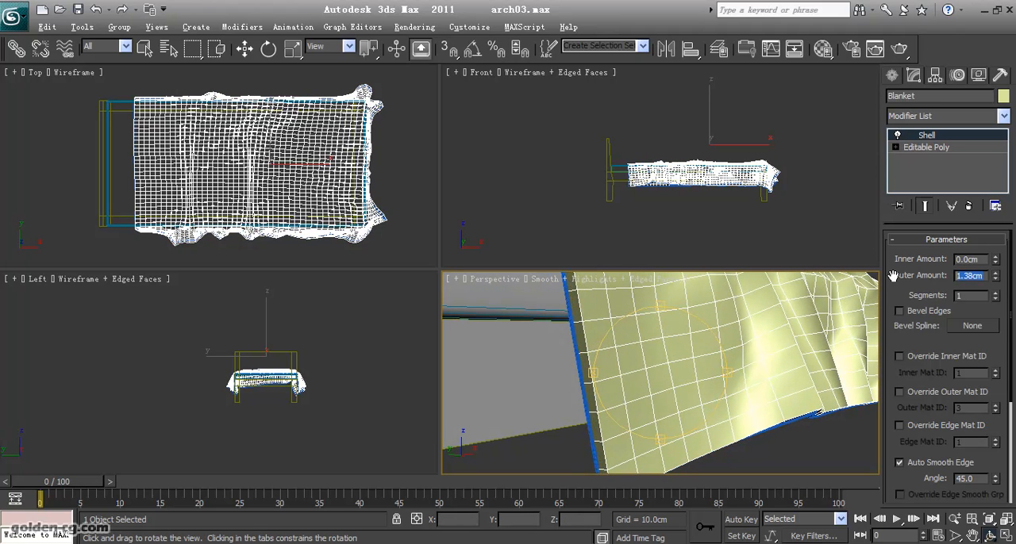
text(1)
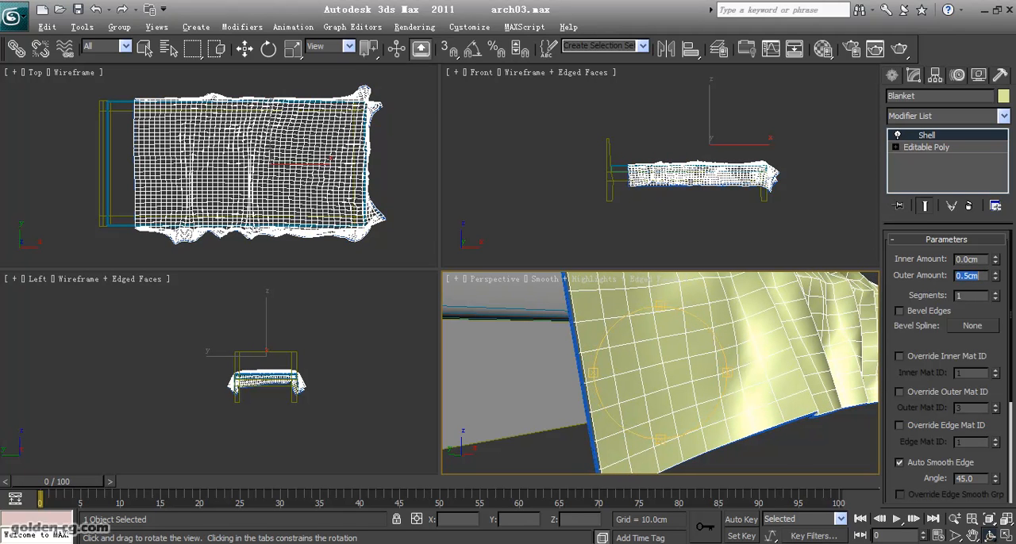
drag(658, 370, 773, 421)
drag(983, 278, 944, 276)
text(0.5)
key(Return)
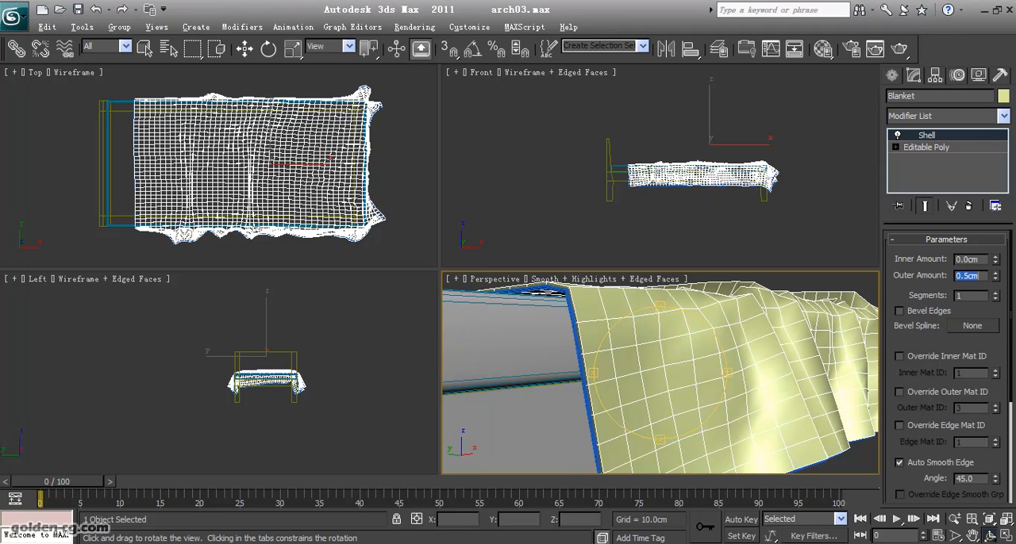
- Add a TurboSmooth modifier to the Blanket with 2 iterations and Isoline Display on
click(953, 117)
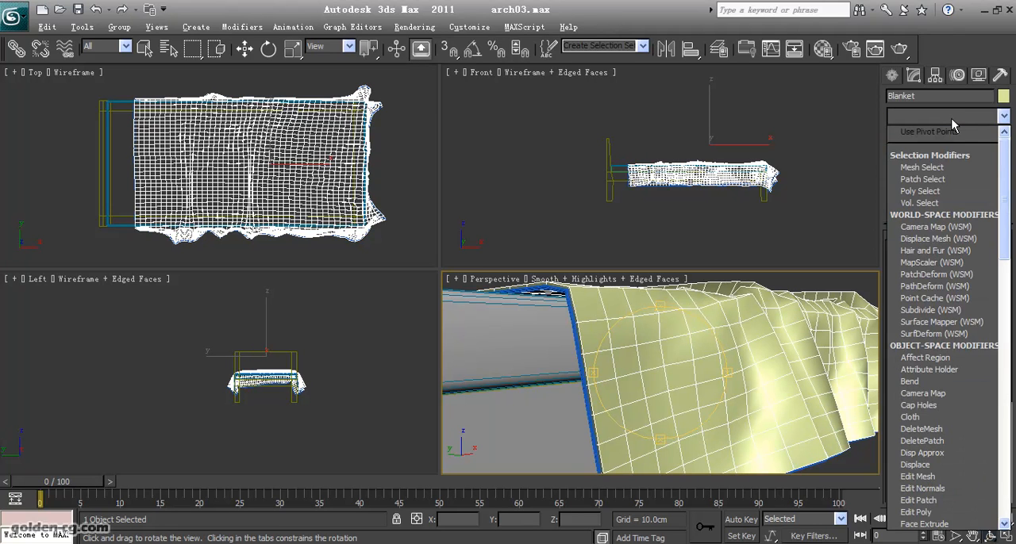
key(t)
key(t)
key(t)
key(Return)
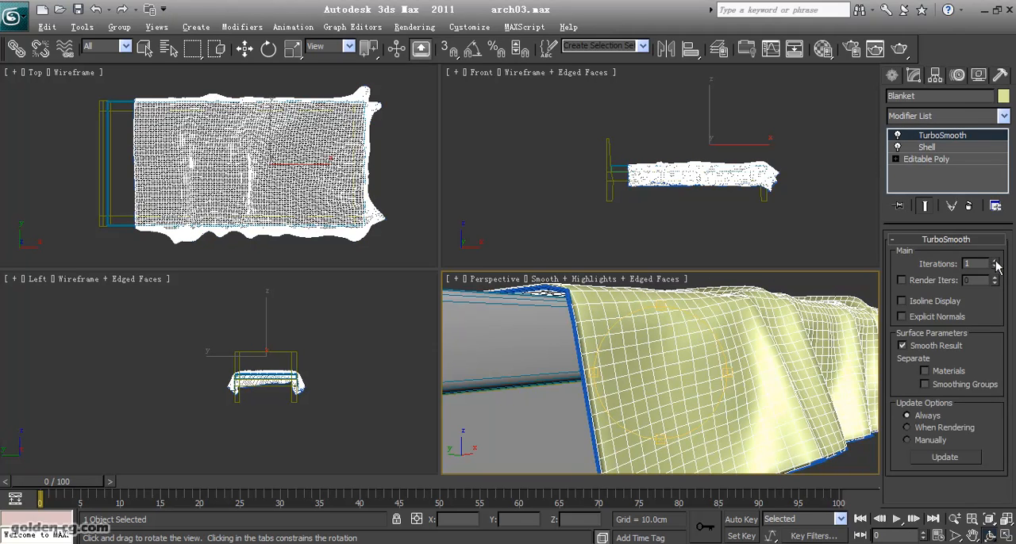
mouse_move(680, 358)
mouse_down()
mouse_move(685, 381)
mouse_move(812, 373)
mouse_move(739, 370)
mouse_move(733, 381)
mouse_move(676, 356)
mouse_move(685, 342)
mouse_up()
click(902, 302)
- Copy the Blanket's TurboSmooth modifier onto the Blanket_Edge spline
key(w)
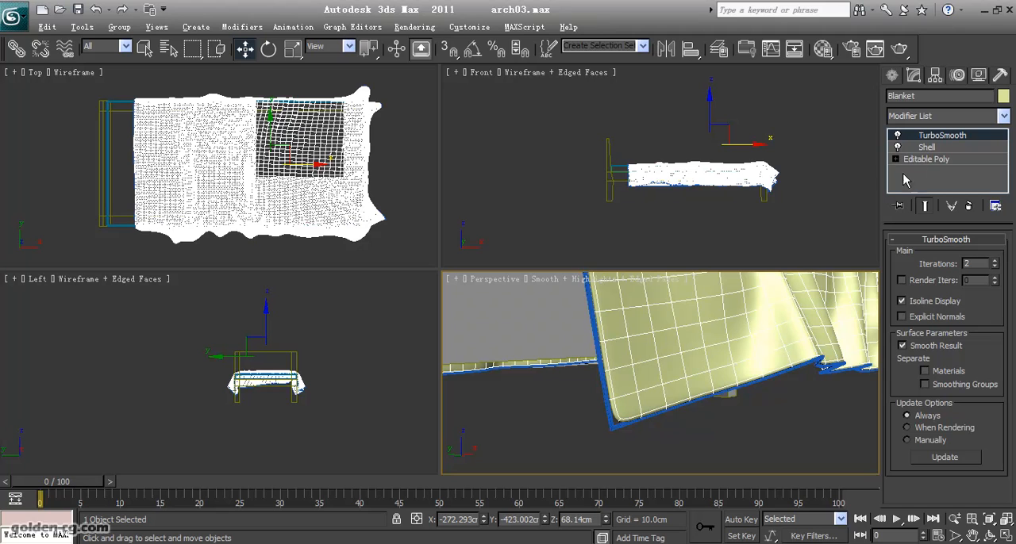
drag(939, 140, 612, 427)
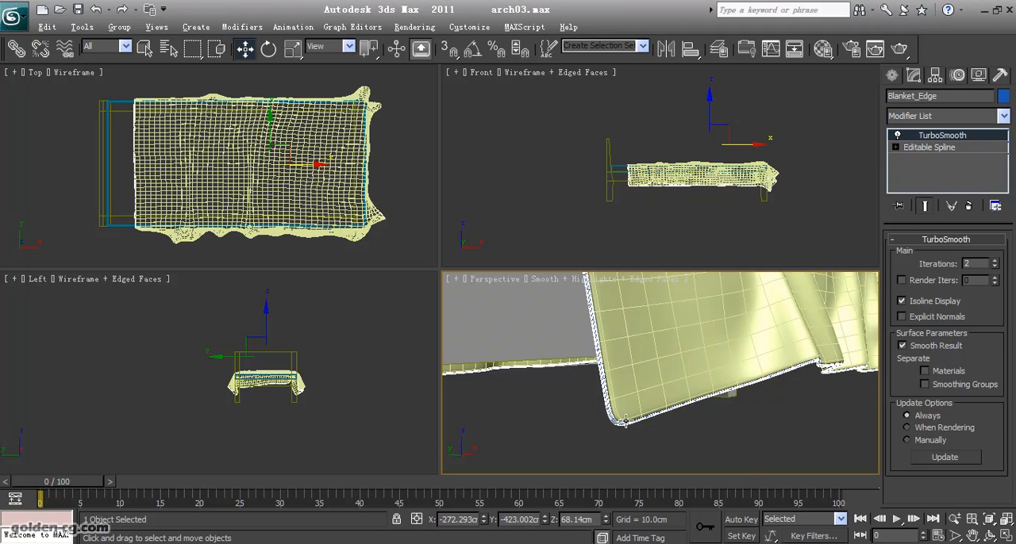
- Set the Blanket's TurboSmooth iterations to 1 and turn off edged faces in the Perspective view
alt+middle_drag(635, 414, 635, 437)
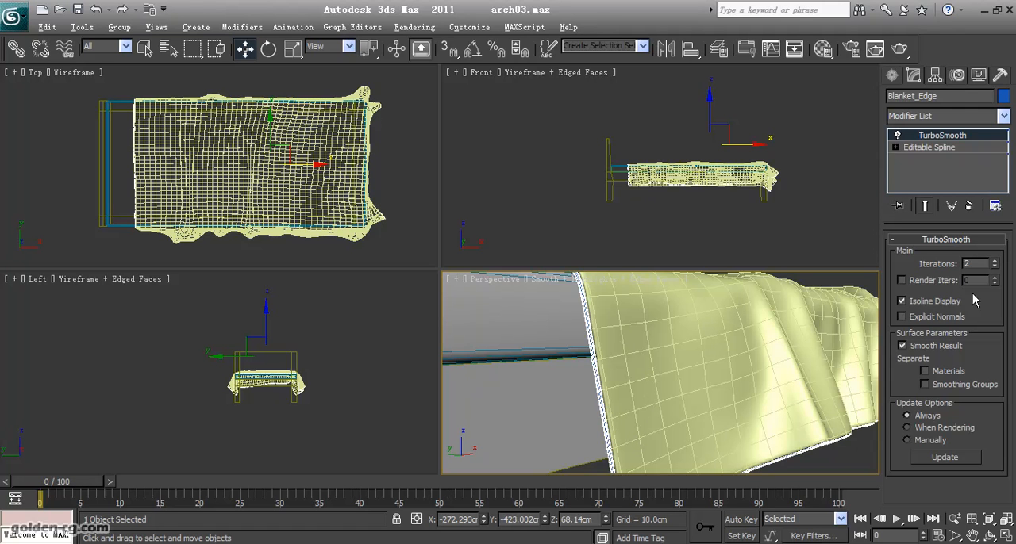
click(731, 383)
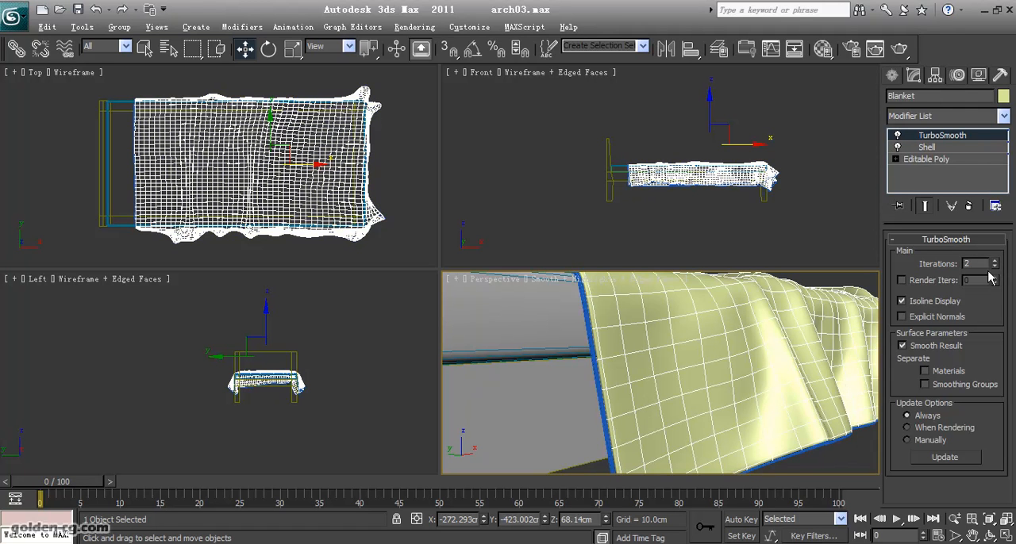
scroll(733, 381, down, 5)
middle_drag(707, 390, 700, 399)
key(F4)
scroll(664, 392, up, 8)
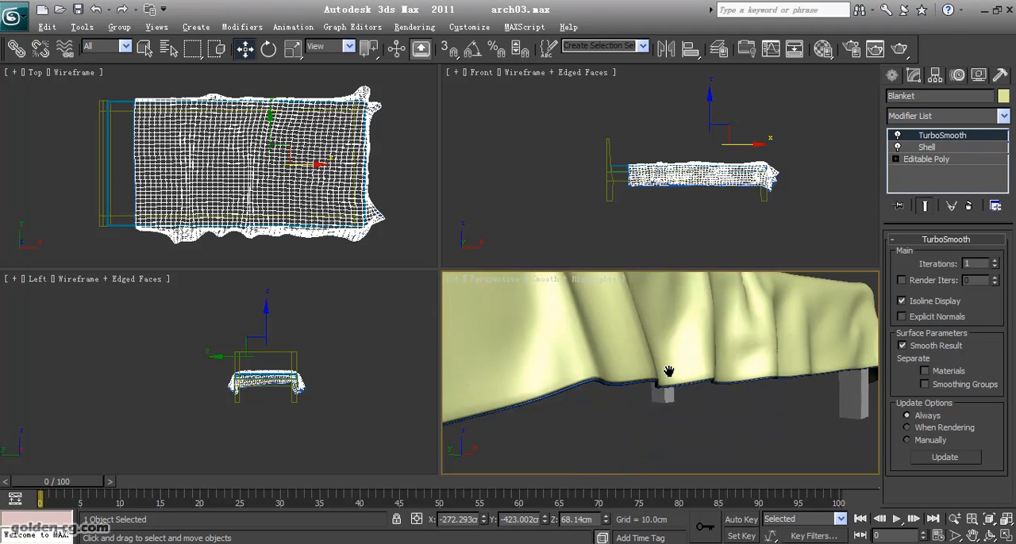
scroll(670, 371, down, 10)
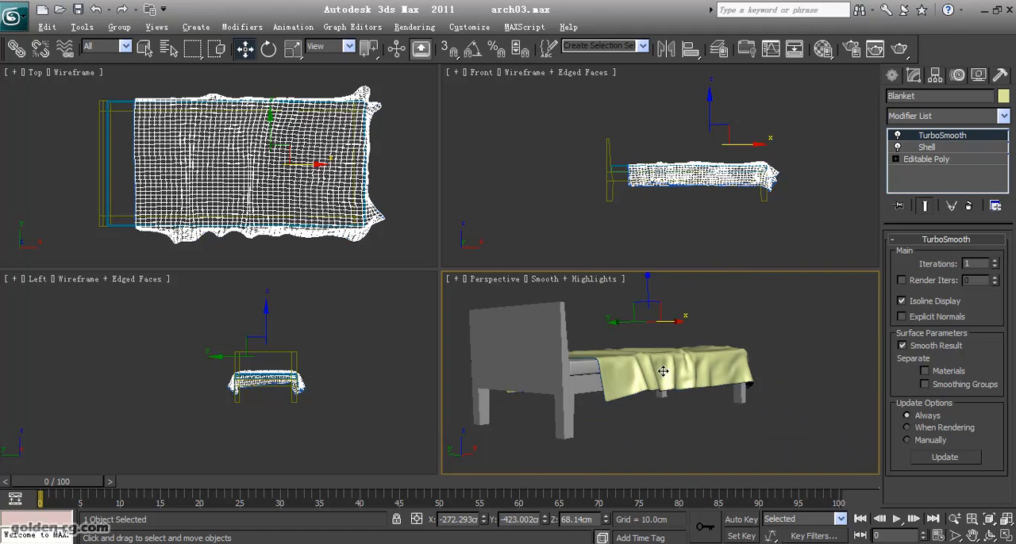
- Set the rendering thickness of the Blanket_Edge spline to 0.5 cm and deselect the spline
click(989, 536)
drag(712, 448, 625, 411)
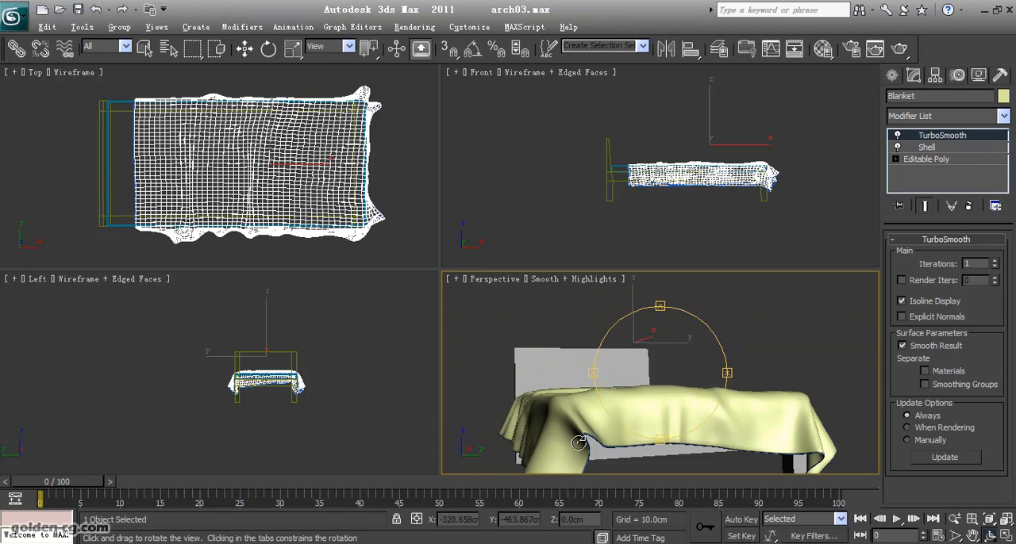
scroll(625, 412, up, 5)
scroll(627, 410, down, 3)
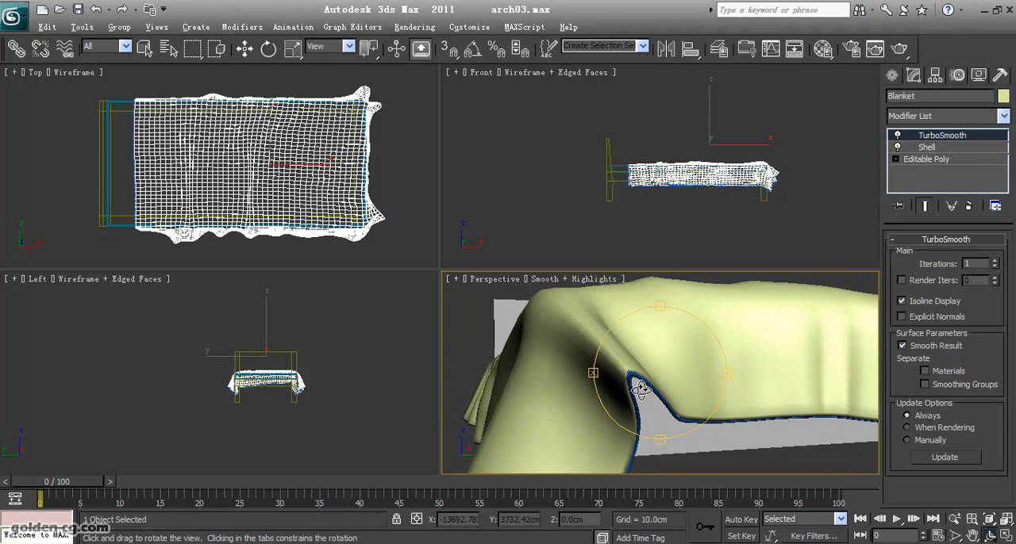
scroll(658, 406, down, 3)
key(w)
click(607, 450)
click(618, 445)
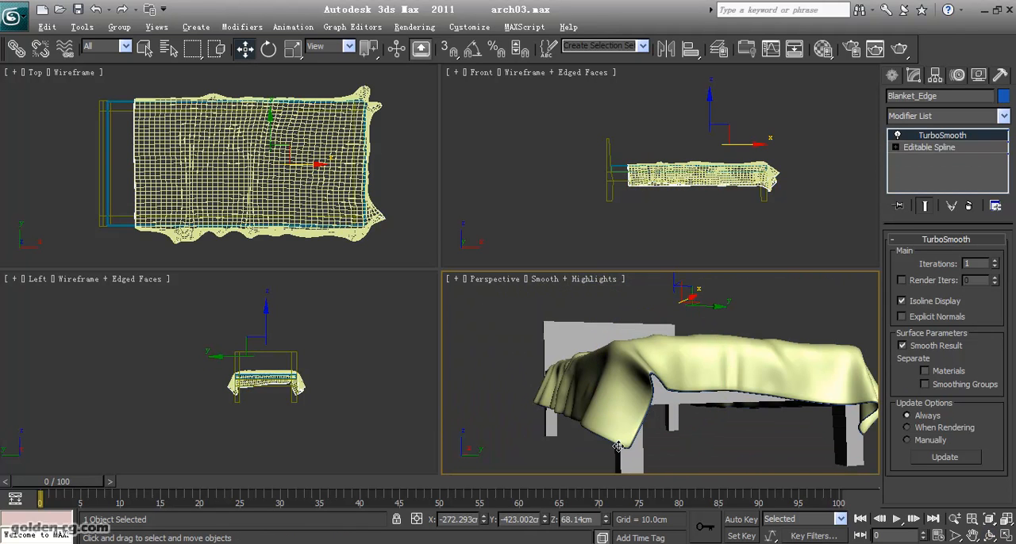
click(937, 148)
double_click(964, 345)
text(.5cm)
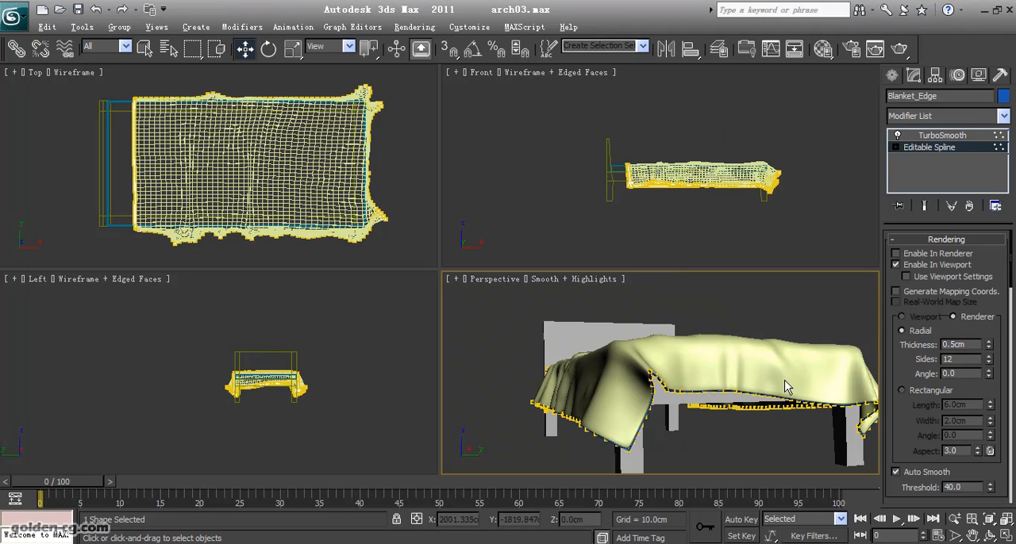
click(942, 136)
click(758, 455)
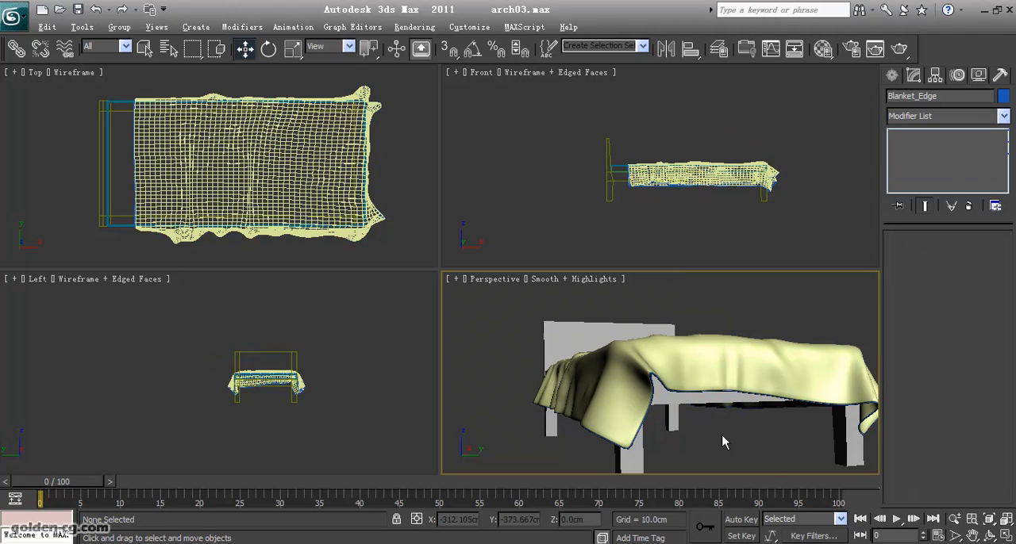
- Insert a Noise modifier between Shell and TurboSmooth in the Blanket's modifier stack
middle_drag(758, 456, 913, 499)
alt+middle_drag(671, 363, 641, 364)
click(655, 378)
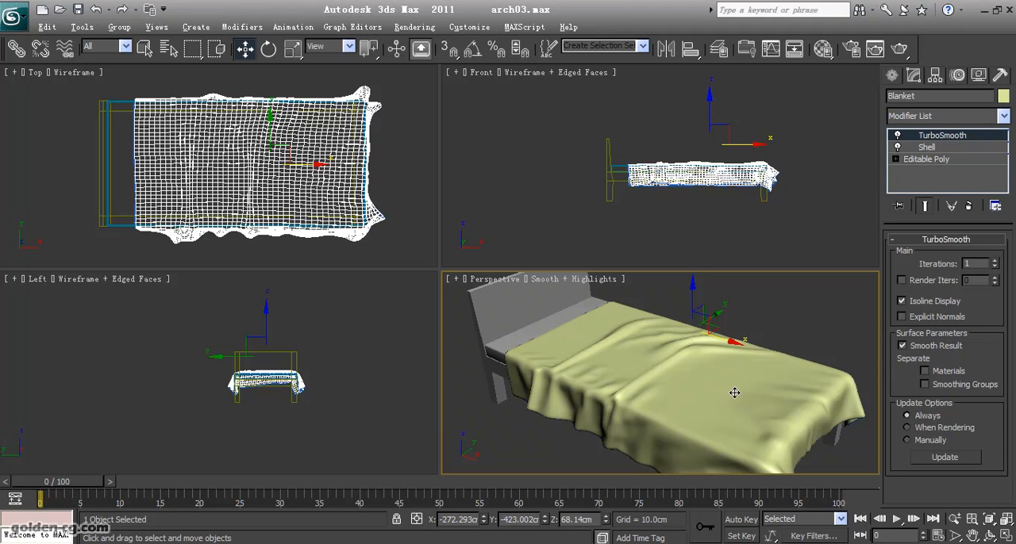
click(956, 118)
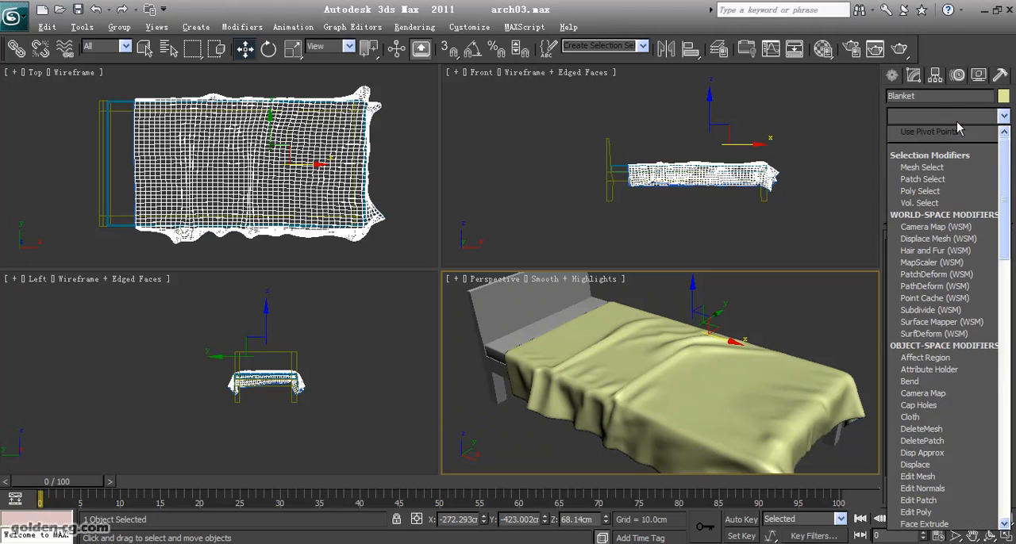
click(956, 122)
click(949, 146)
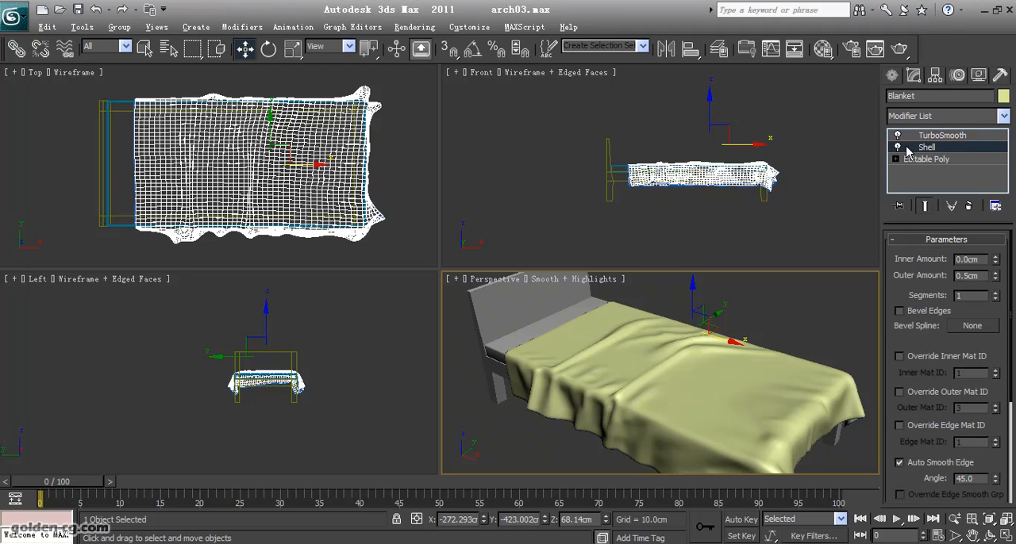
click(936, 118)
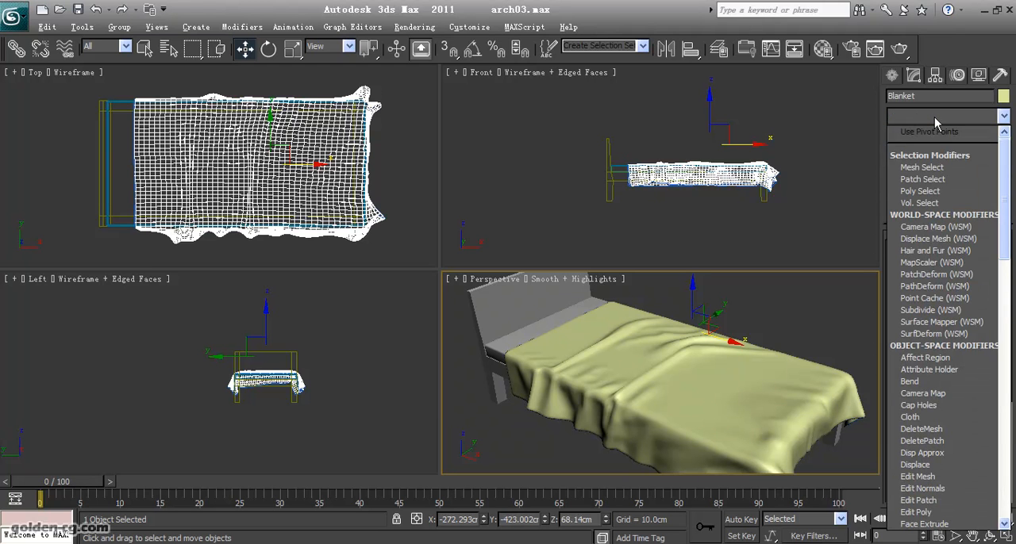
key(n)
key(Return)
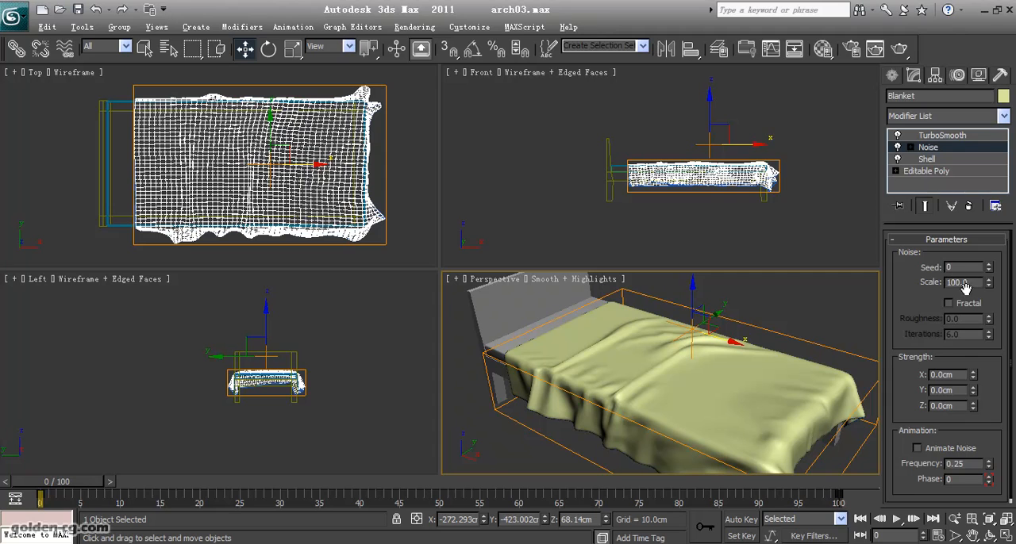
- Try a Noise scale of 0 with a Z strength of 2 cm on the Blanket
drag(972, 282, 913, 279)
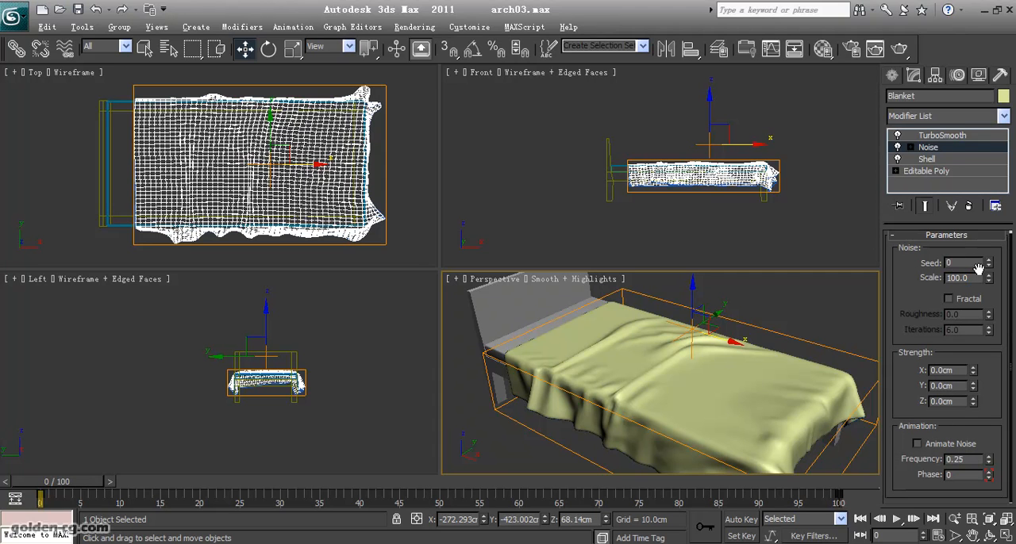
drag(977, 277, 890, 280)
text(0)
key(Return)
drag(961, 402, 870, 407)
text(2)
key(Return)
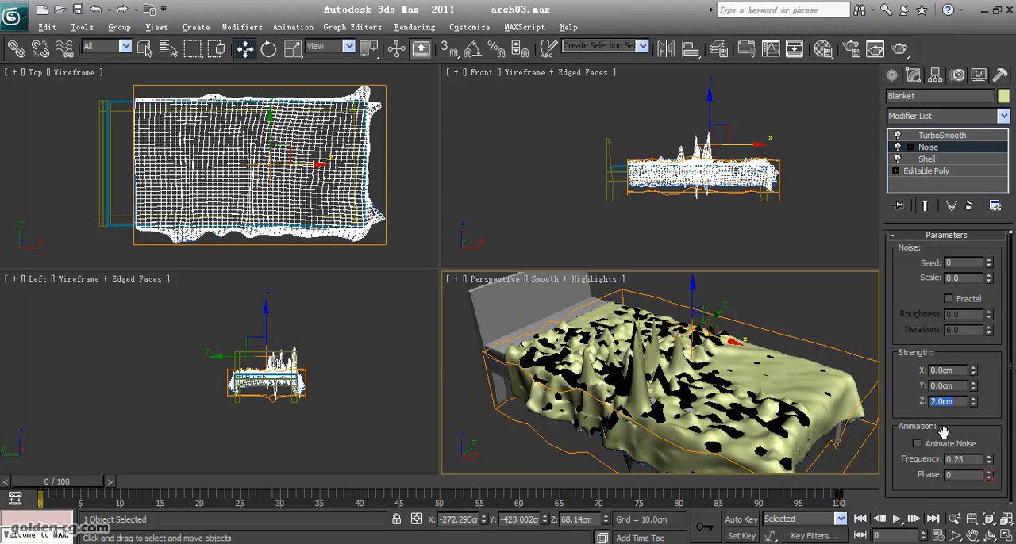
- Tune the Blanket's Noise to a scale of 14.855 and a Z strength of 2.387 cm
drag(974, 404, 968, 449)
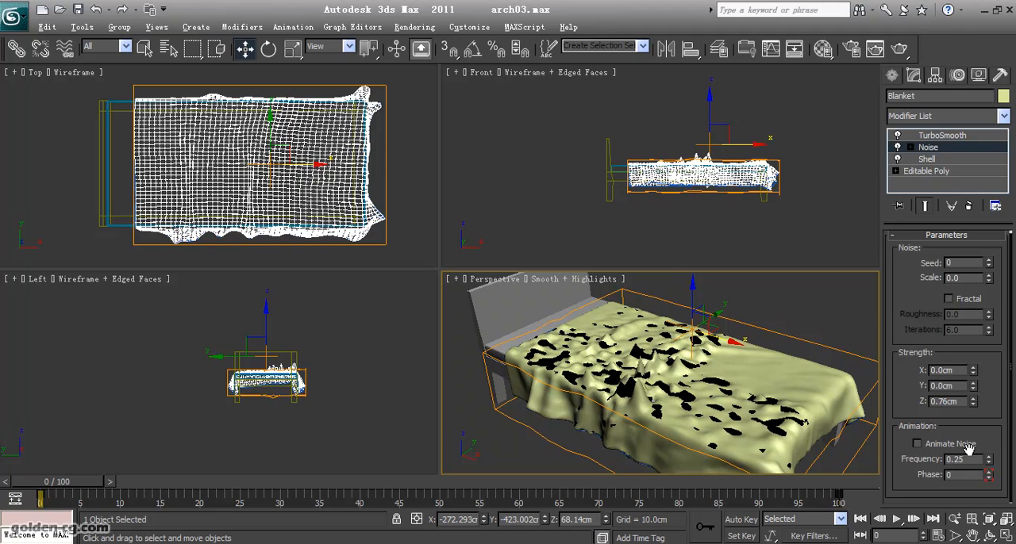
drag(989, 280, 987, 96)
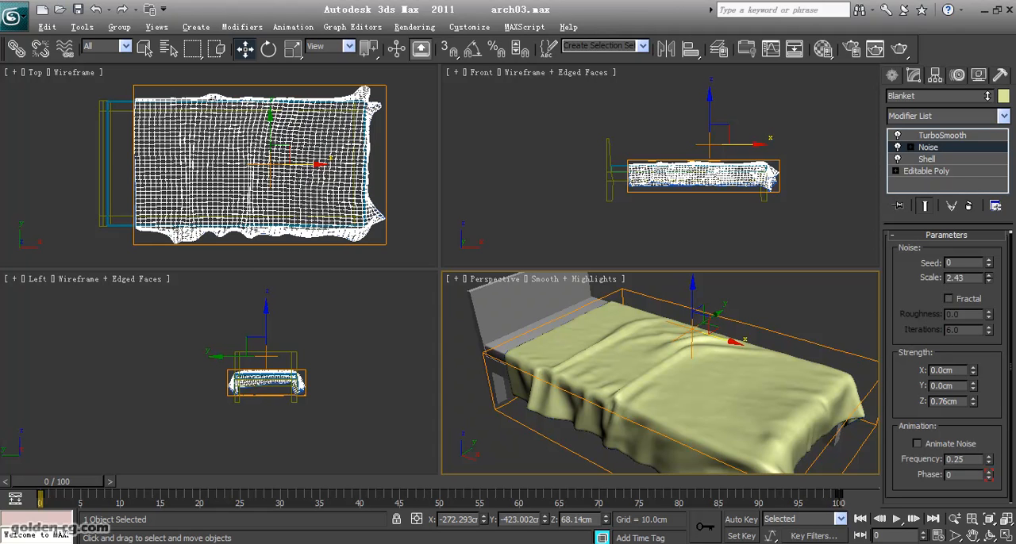
drag(987, 96, 963, 230)
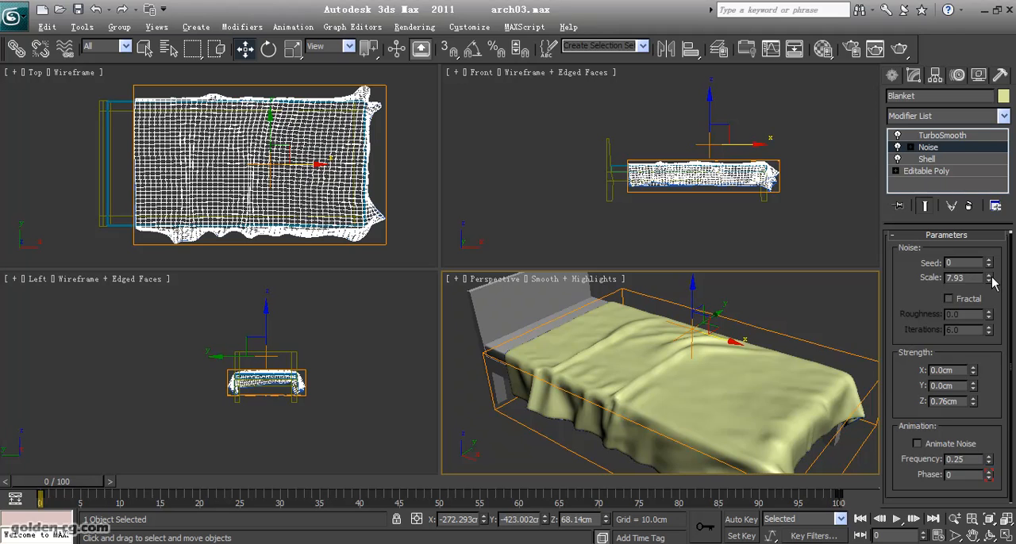
drag(988, 278, 984, 254)
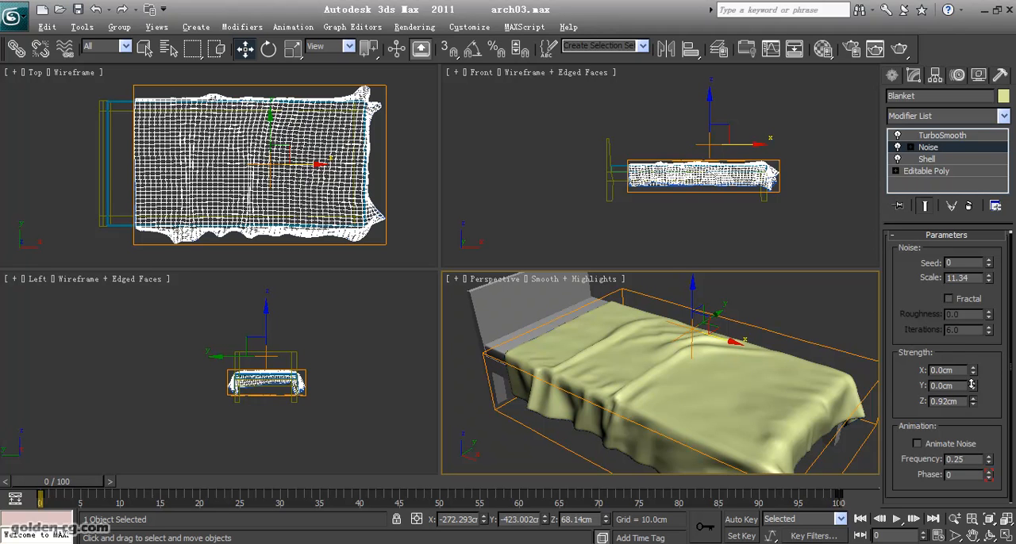
drag(973, 275, 987, 253)
drag(974, 404, 976, 413)
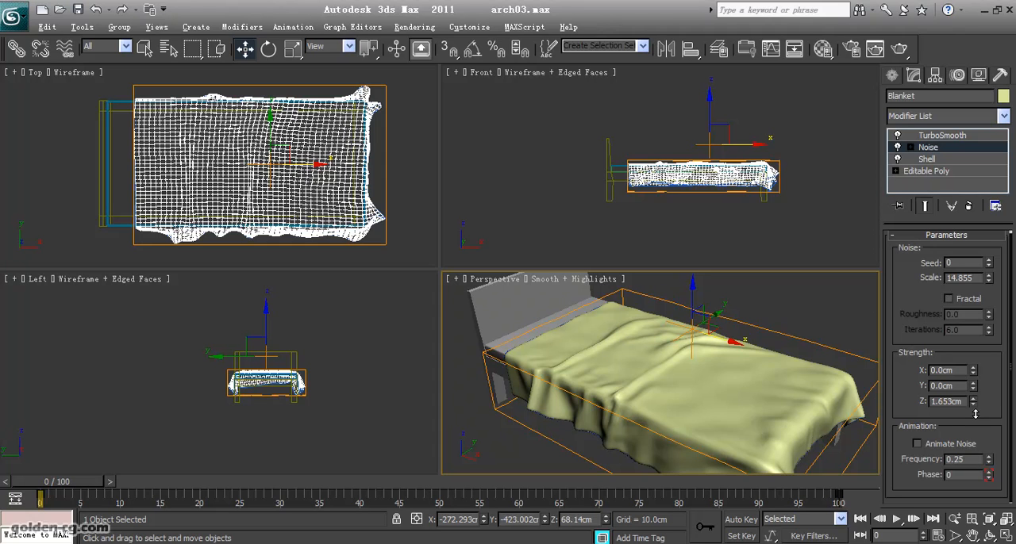
mouse_move(976, 413)
mouse_down()
mouse_move(974, 379)
mouse_move(975, 397)
mouse_up()
- Set the Z strength of the Blanket's Noise modifier to 2 cm
click(990, 535)
drag(653, 394, 616, 343)
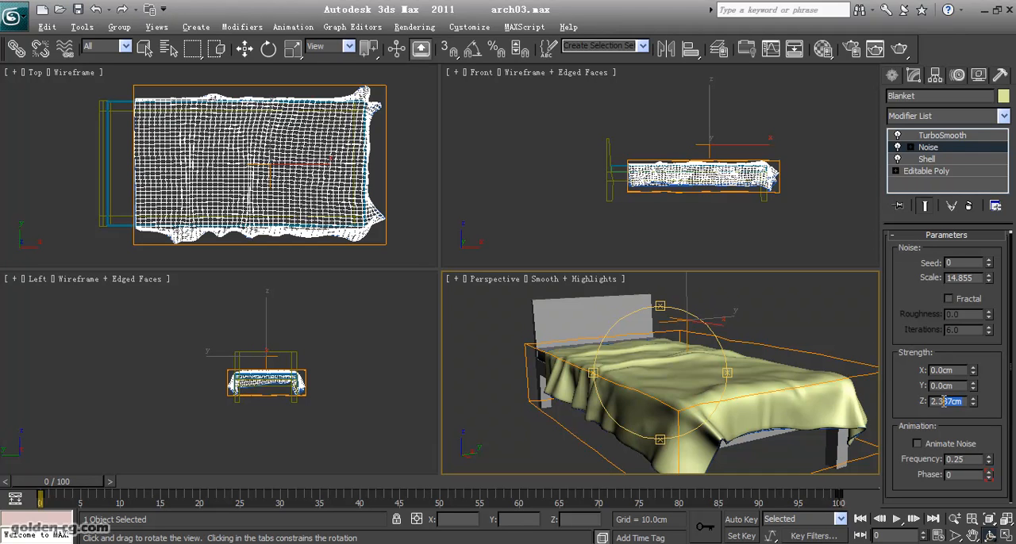
drag(938, 401, 915, 402)
text(2)
key(Return)
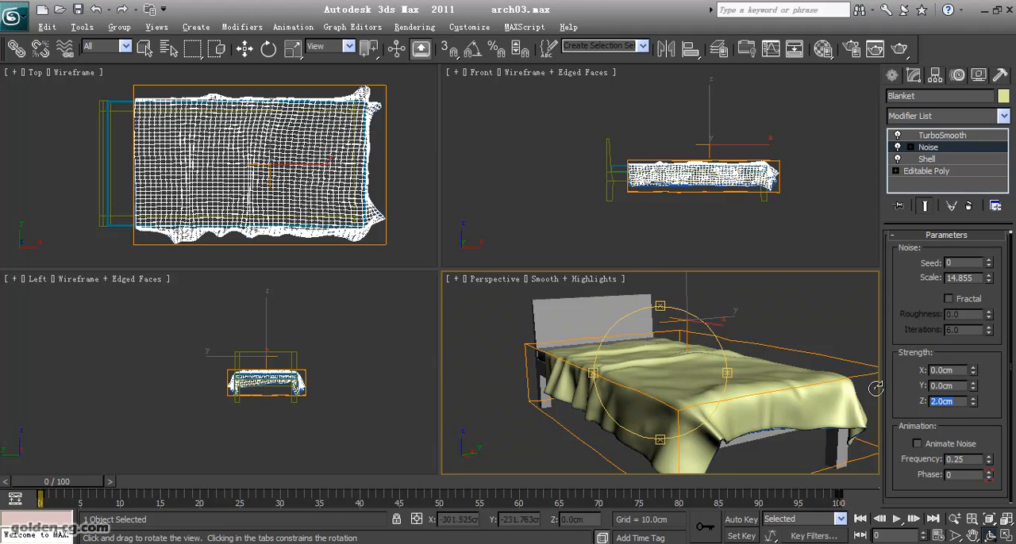
- Copy the Blanket's Noise modifier onto the Blanket_Edge spline and move it below TurboSmooth
drag(675, 381, 630, 341)
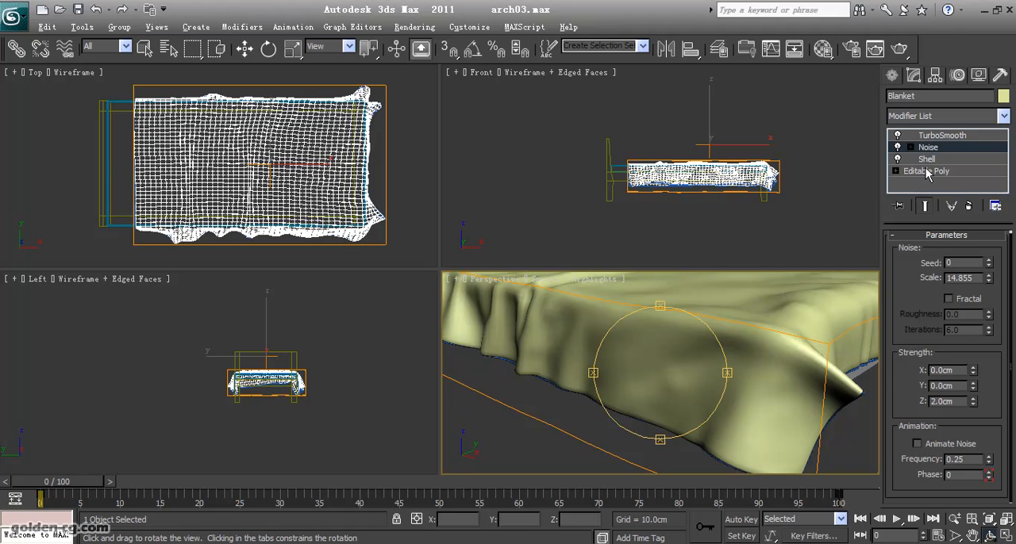
drag(680, 371, 648, 338)
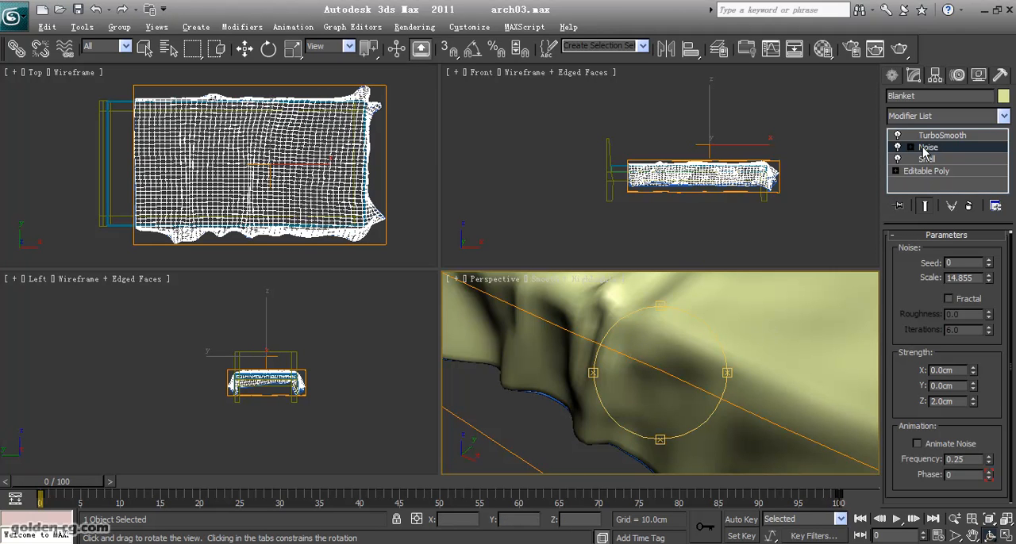
key(w)
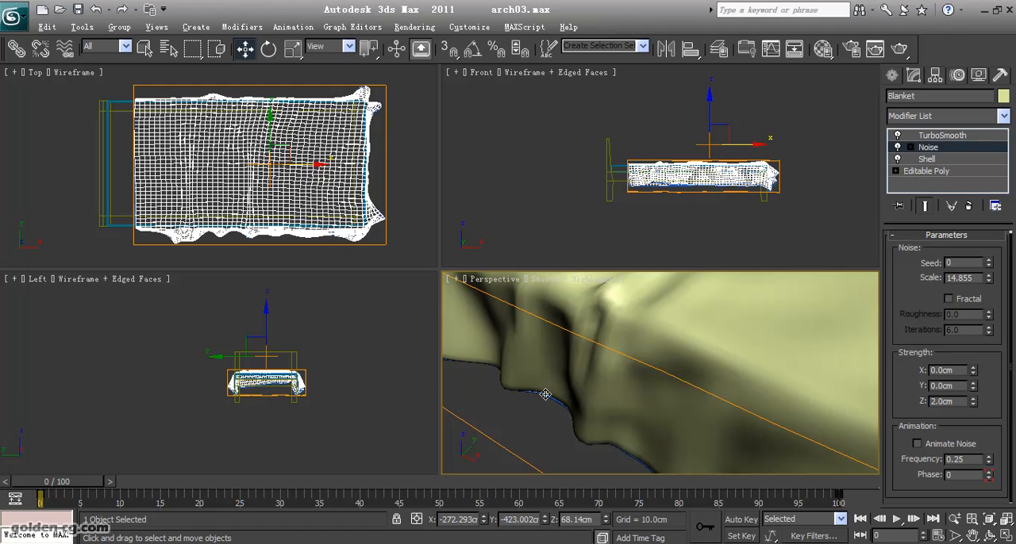
click(544, 397)
click(606, 381)
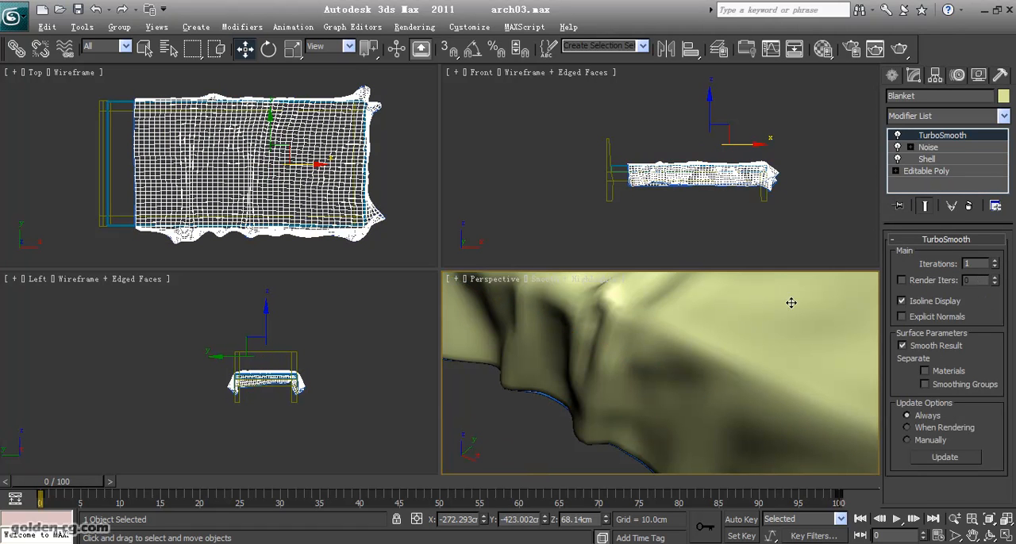
click(927, 148)
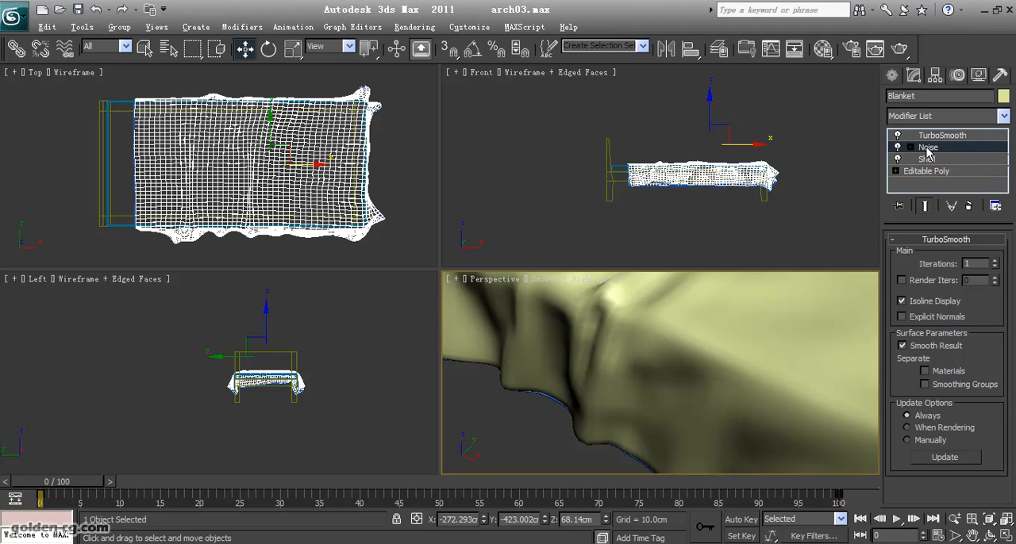
drag(927, 151, 548, 404)
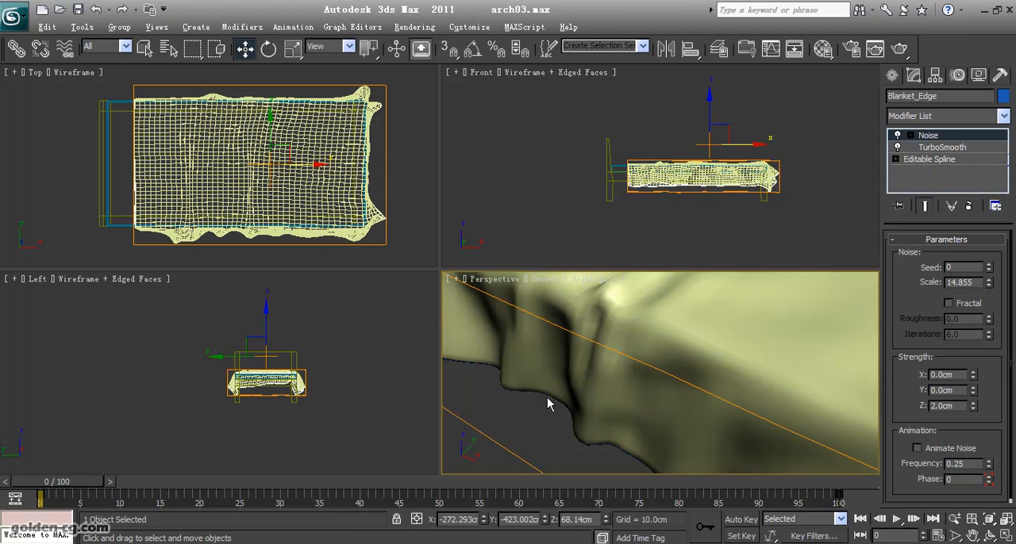
drag(942, 140, 945, 159)
- Examine the Blanket's corner, edge piping and overall drape over the bed from several angles
mouse_move(572, 399)
middle_down()
mouse_move(596, 356)
mouse_move(584, 338)
mouse_move(644, 351)
mouse_move(529, 362)
mouse_move(527, 392)
mouse_move(491, 392)
mouse_move(609, 397)
middle_up()
scroll(614, 400, down, 4)
click(463, 431)
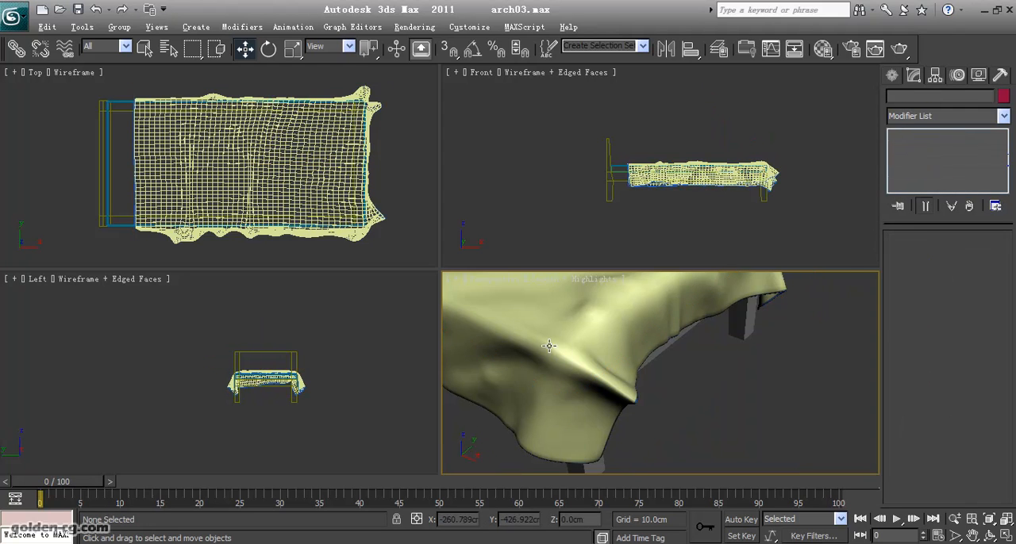
click(548, 346)
alt+middle_drag(529, 422, 692, 439)
click(989, 534)
drag(633, 403, 655, 394)
drag(685, 429, 583, 362)
drag(670, 365, 672, 402)
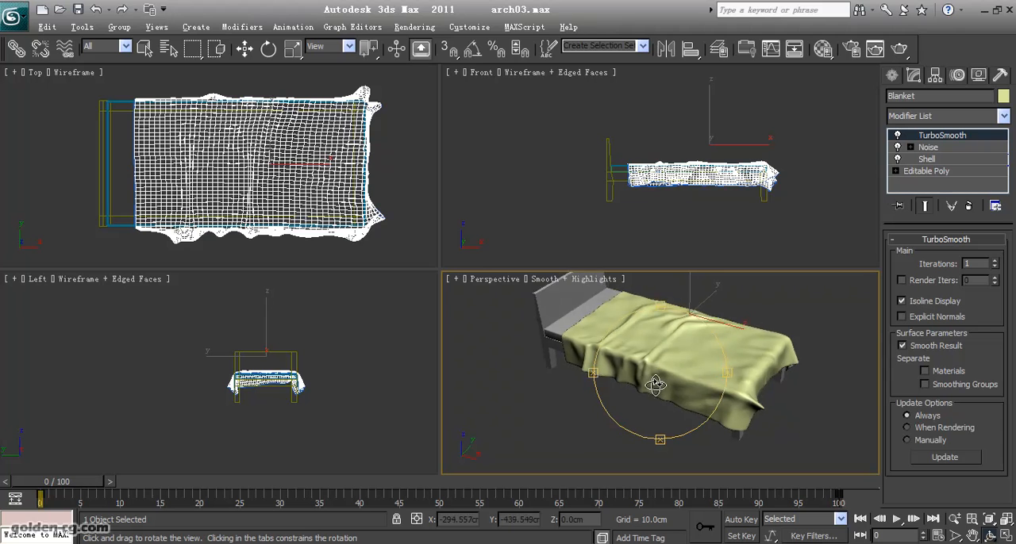
drag(551, 357, 671, 406)
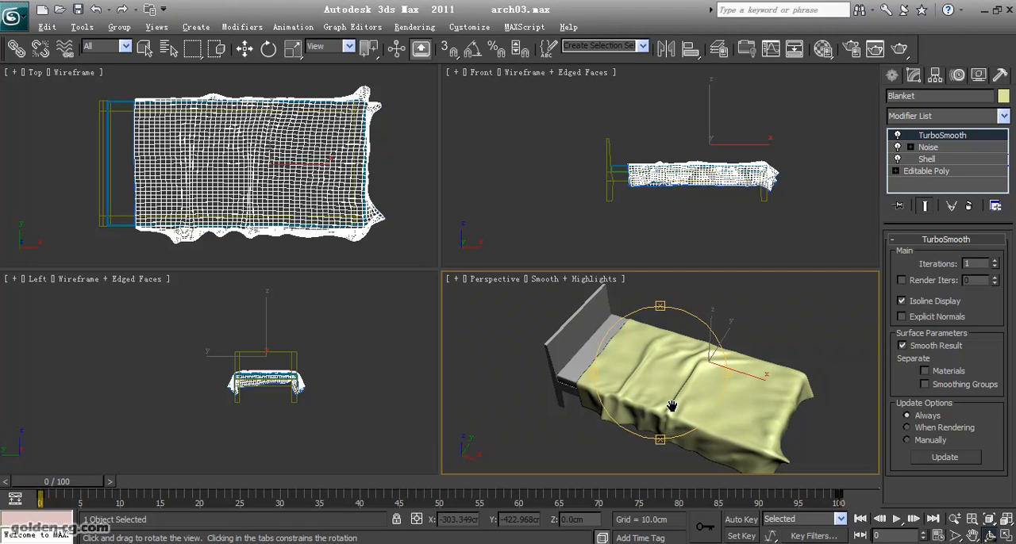